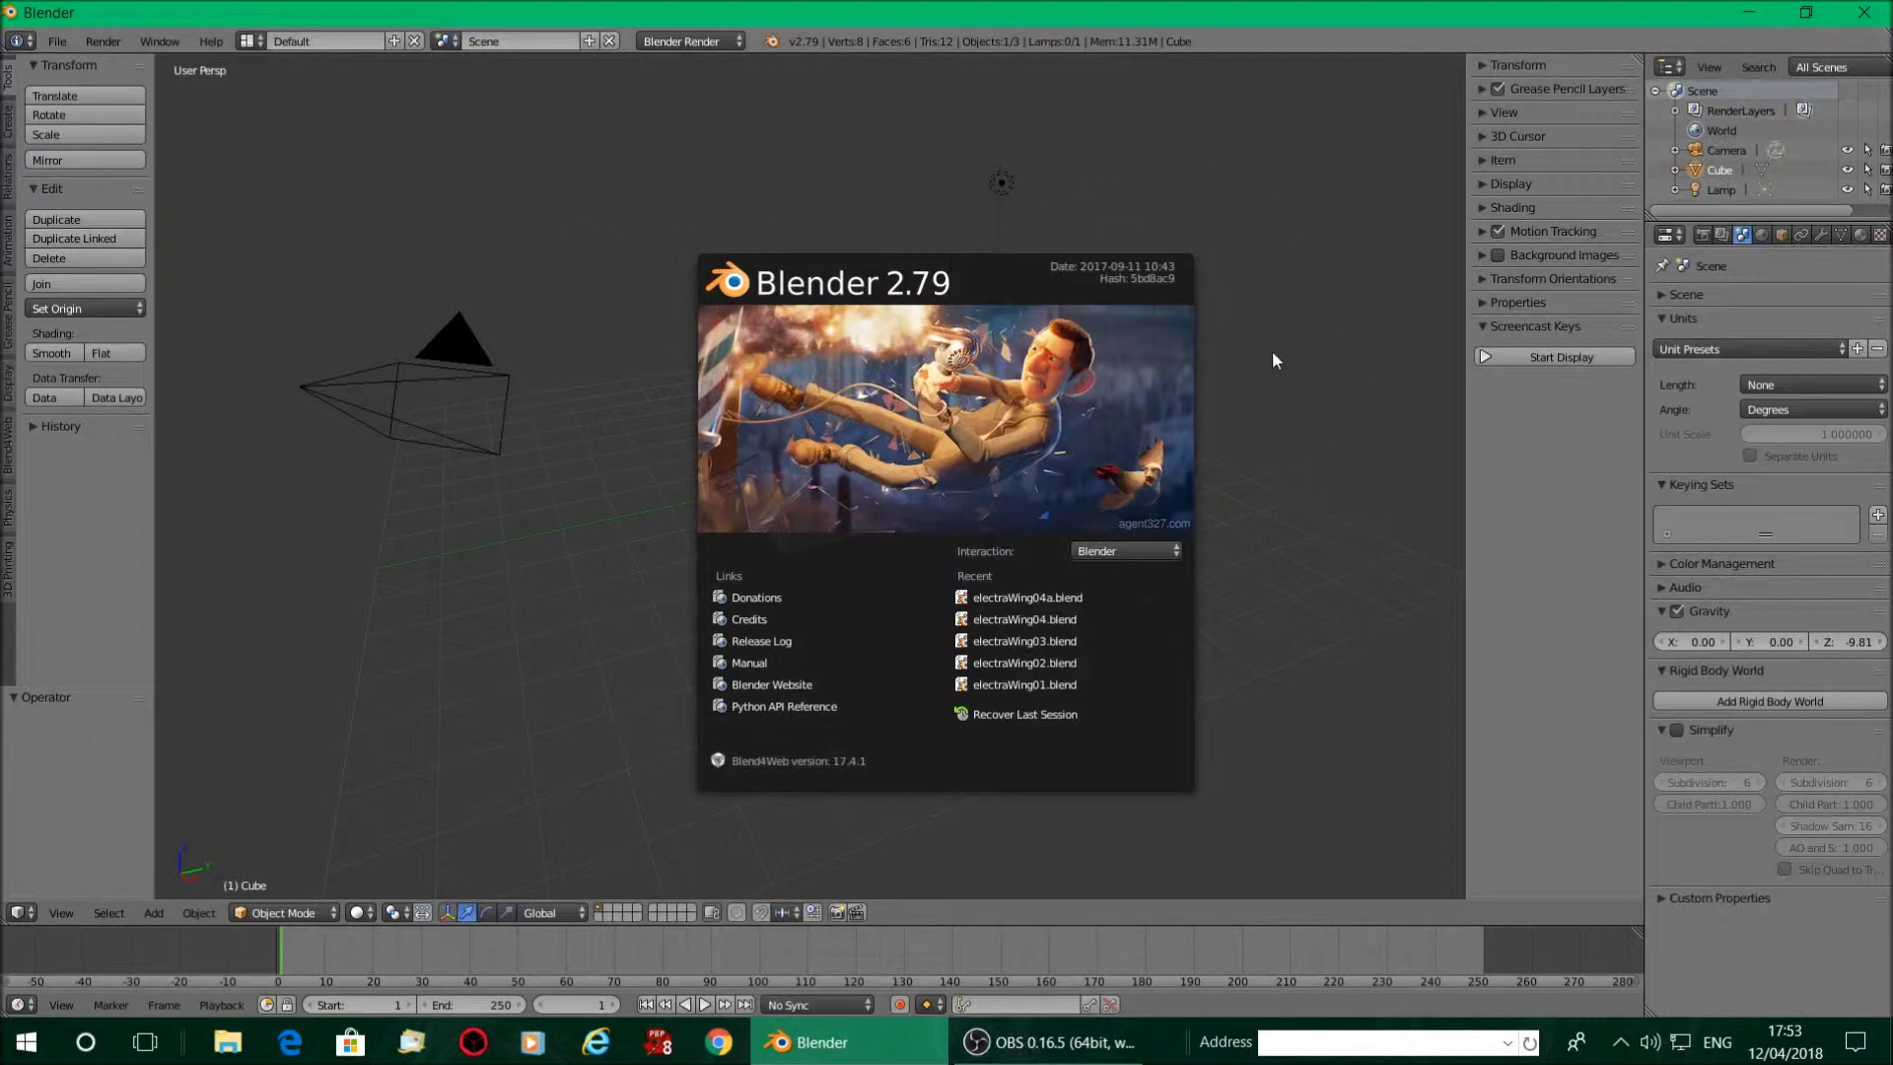
# Scale the default cube down uniformly by about 0.142 and stretch it by about 9.447 along X
pyautogui.click(1278, 395)
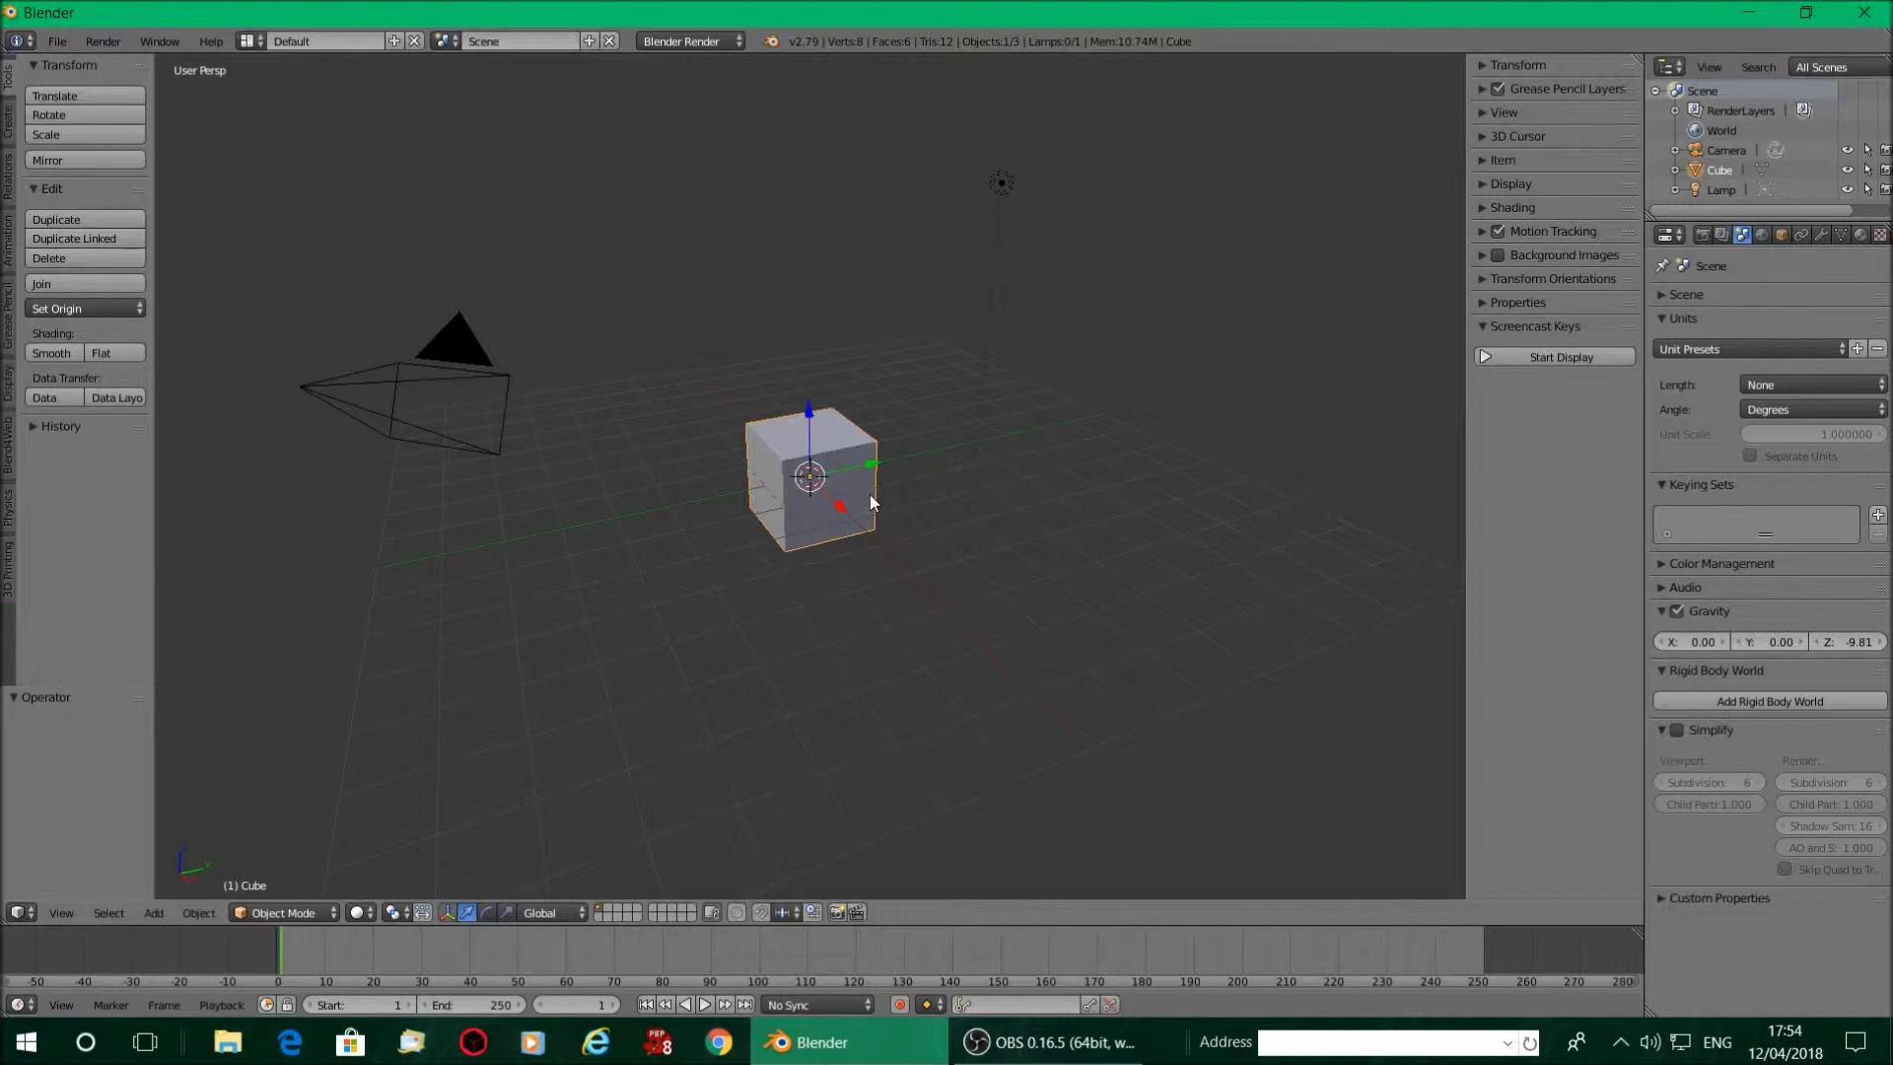
pyautogui.press('s')
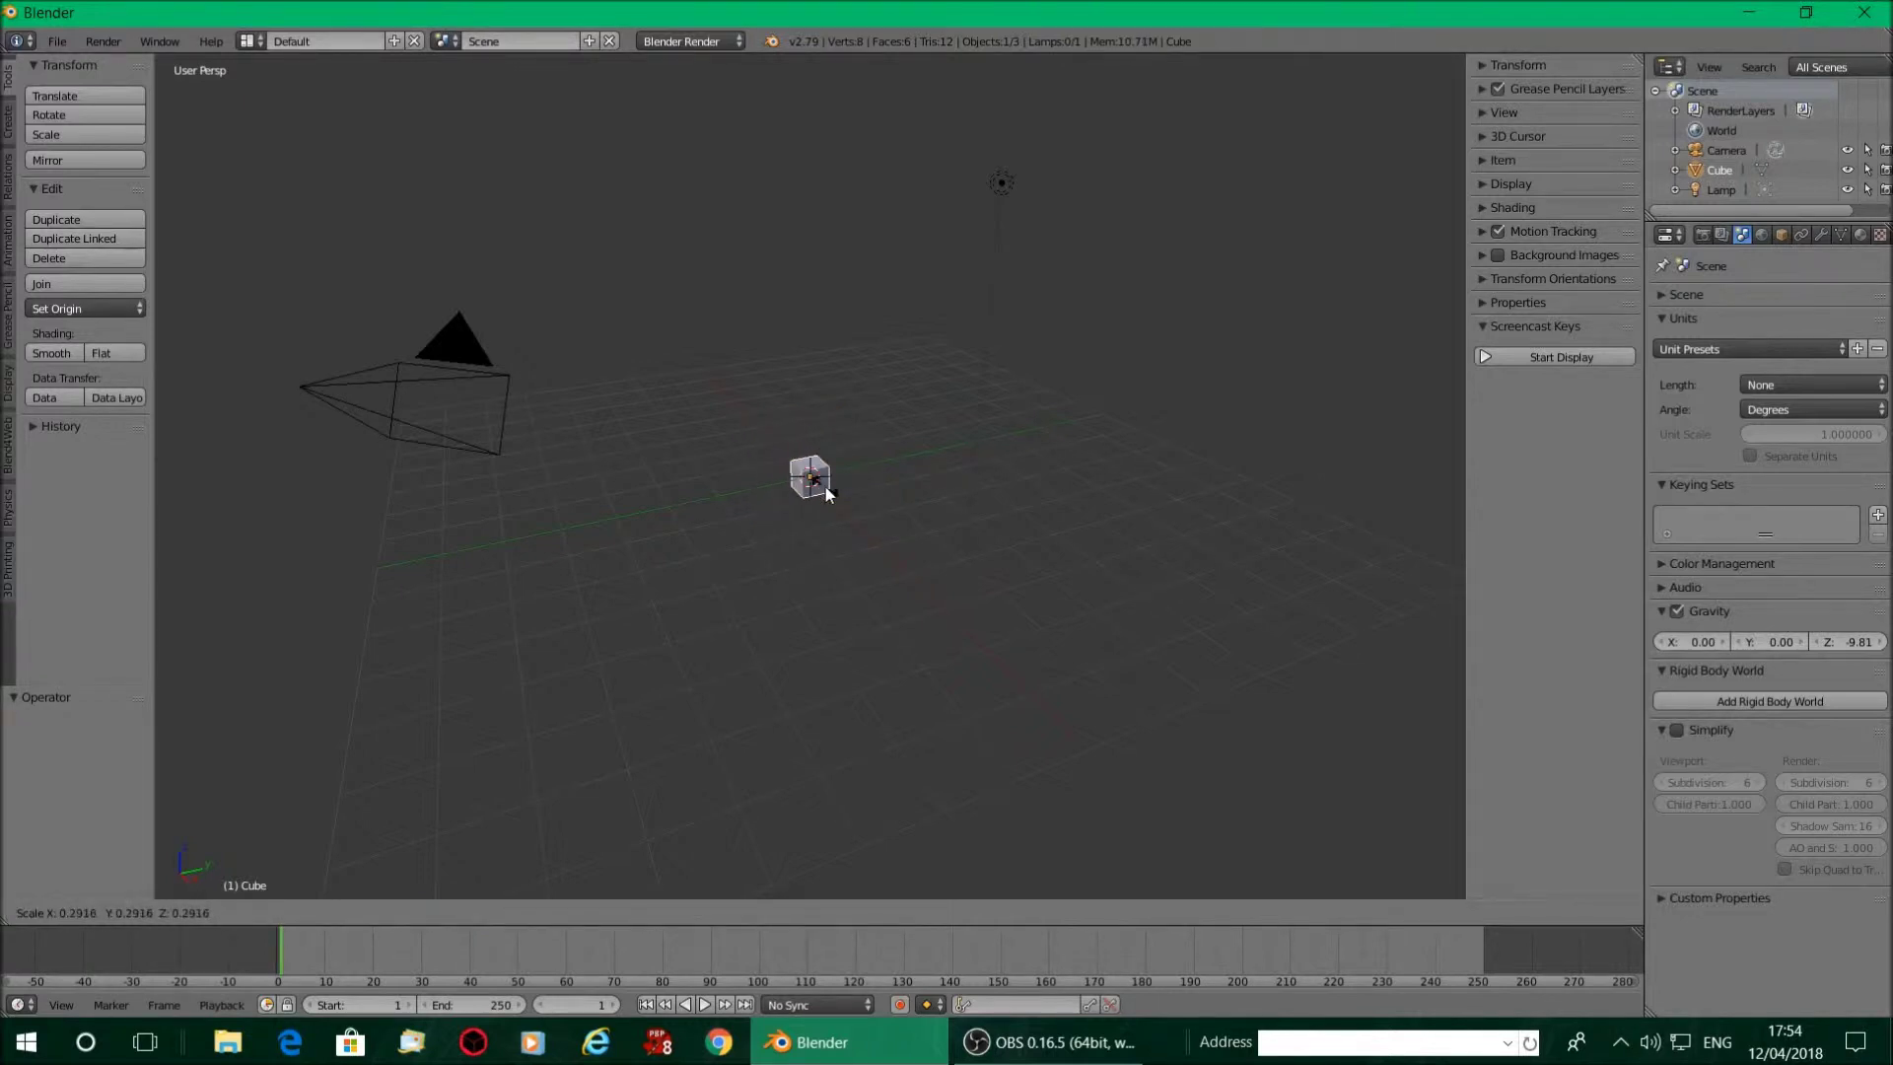
pyautogui.click(817, 487)
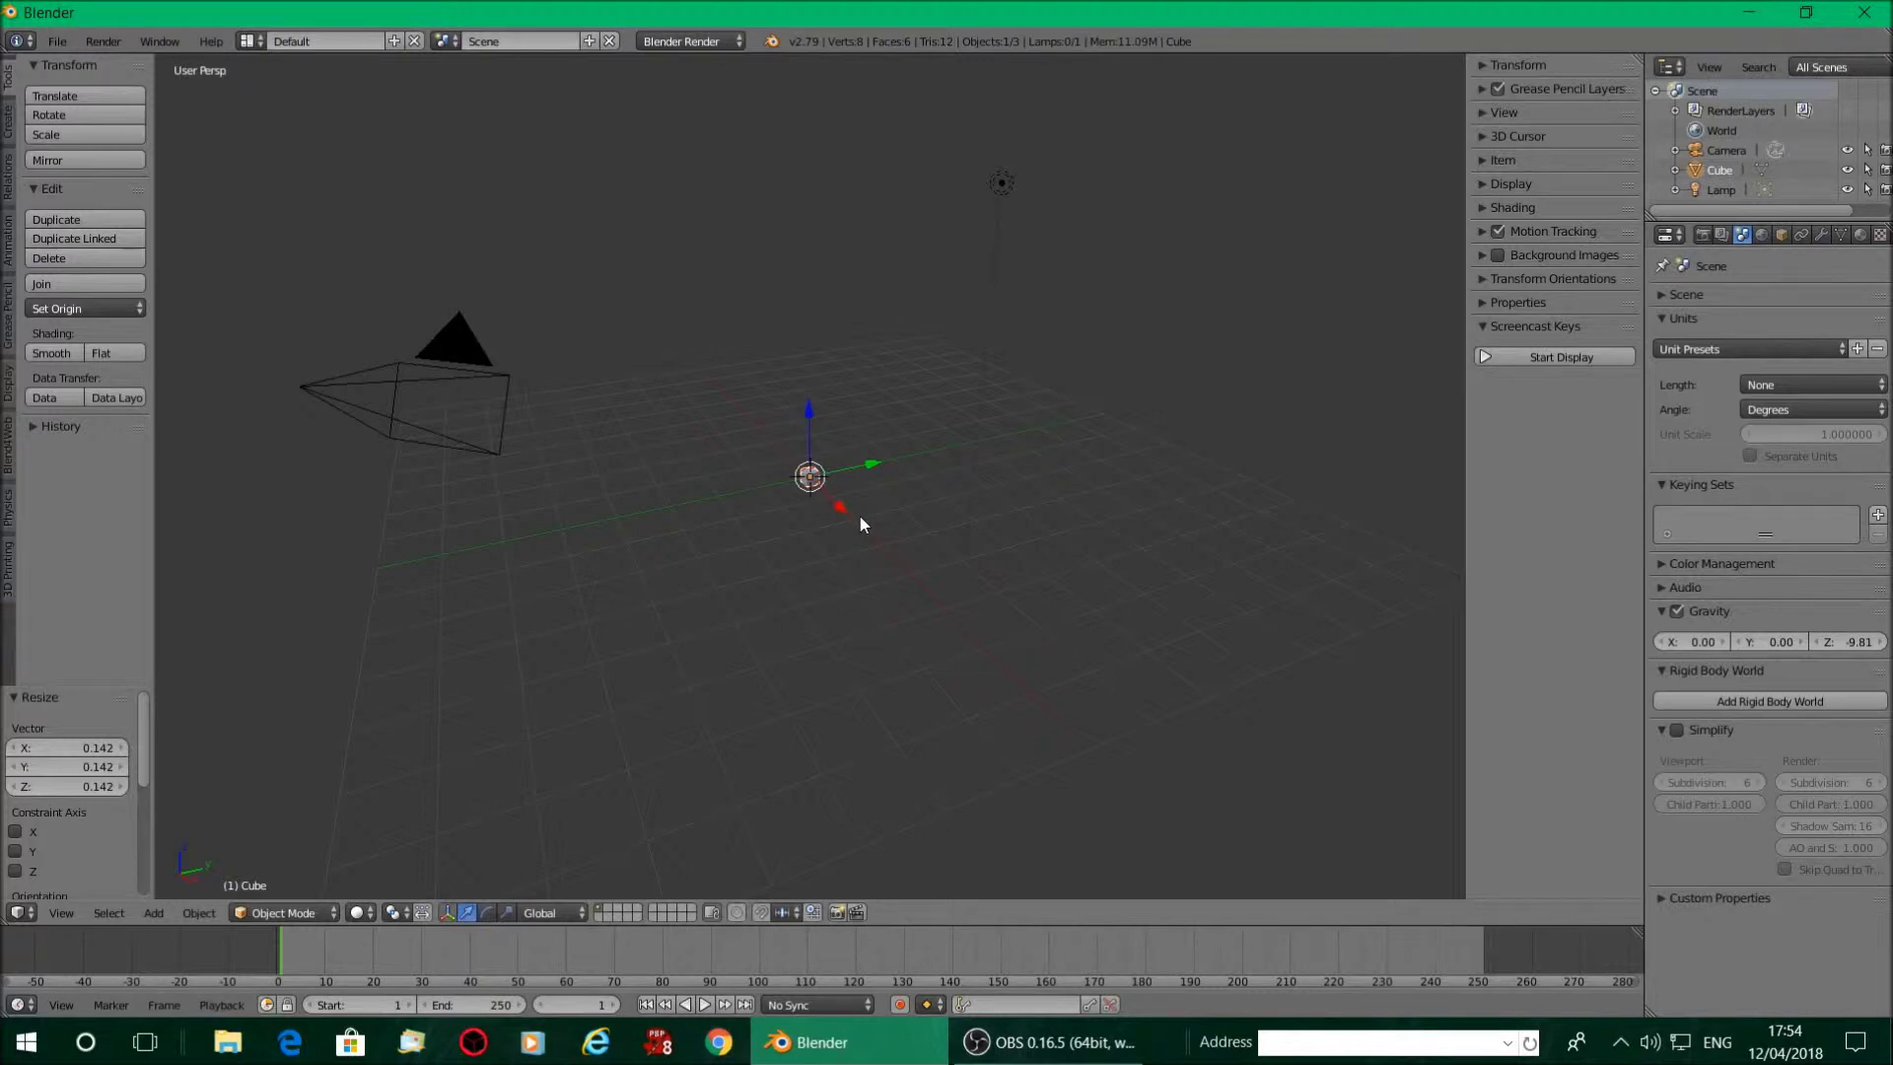
pyautogui.press('s')
pyautogui.press('x')
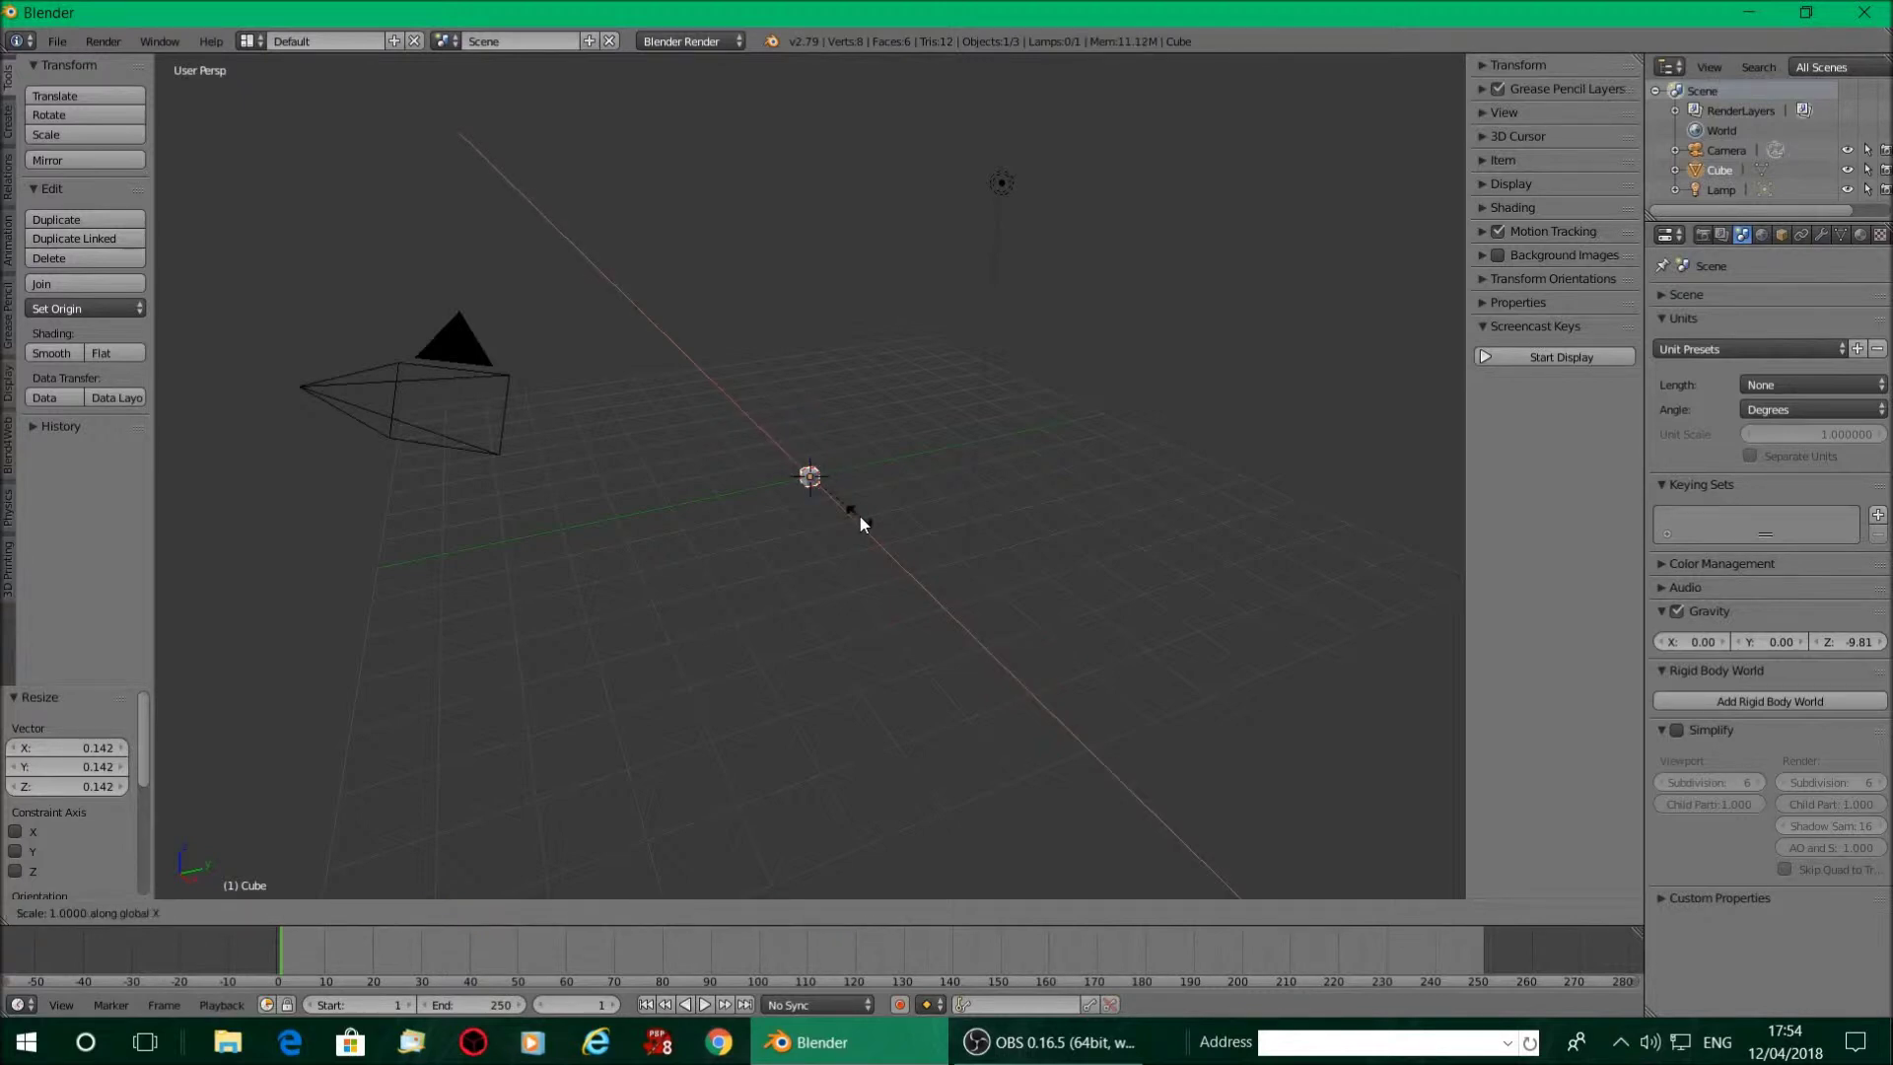
pyautogui.click(1242, 893)
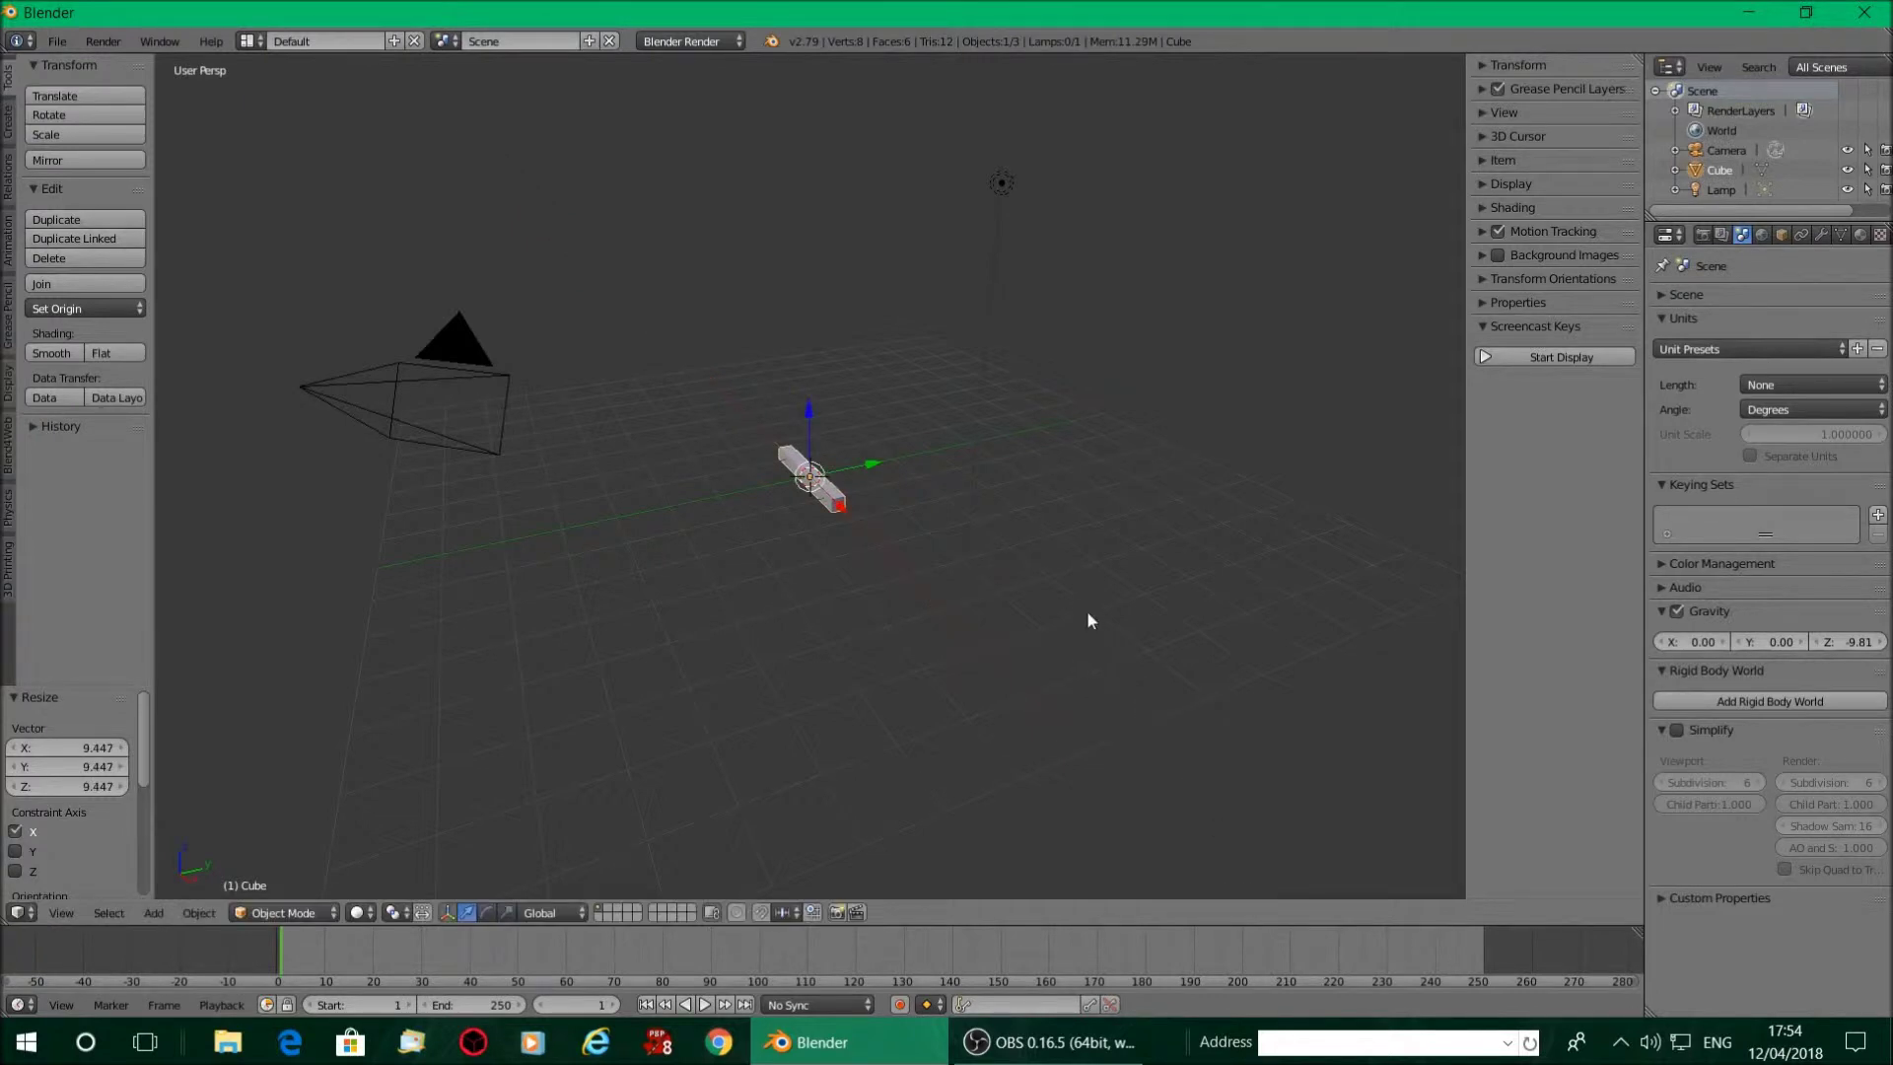
# Turn the bar into an upright panel by scaling it about 8.586 along Z and about 0.438 along Y
pyautogui.press('s')
pyautogui.press('z')
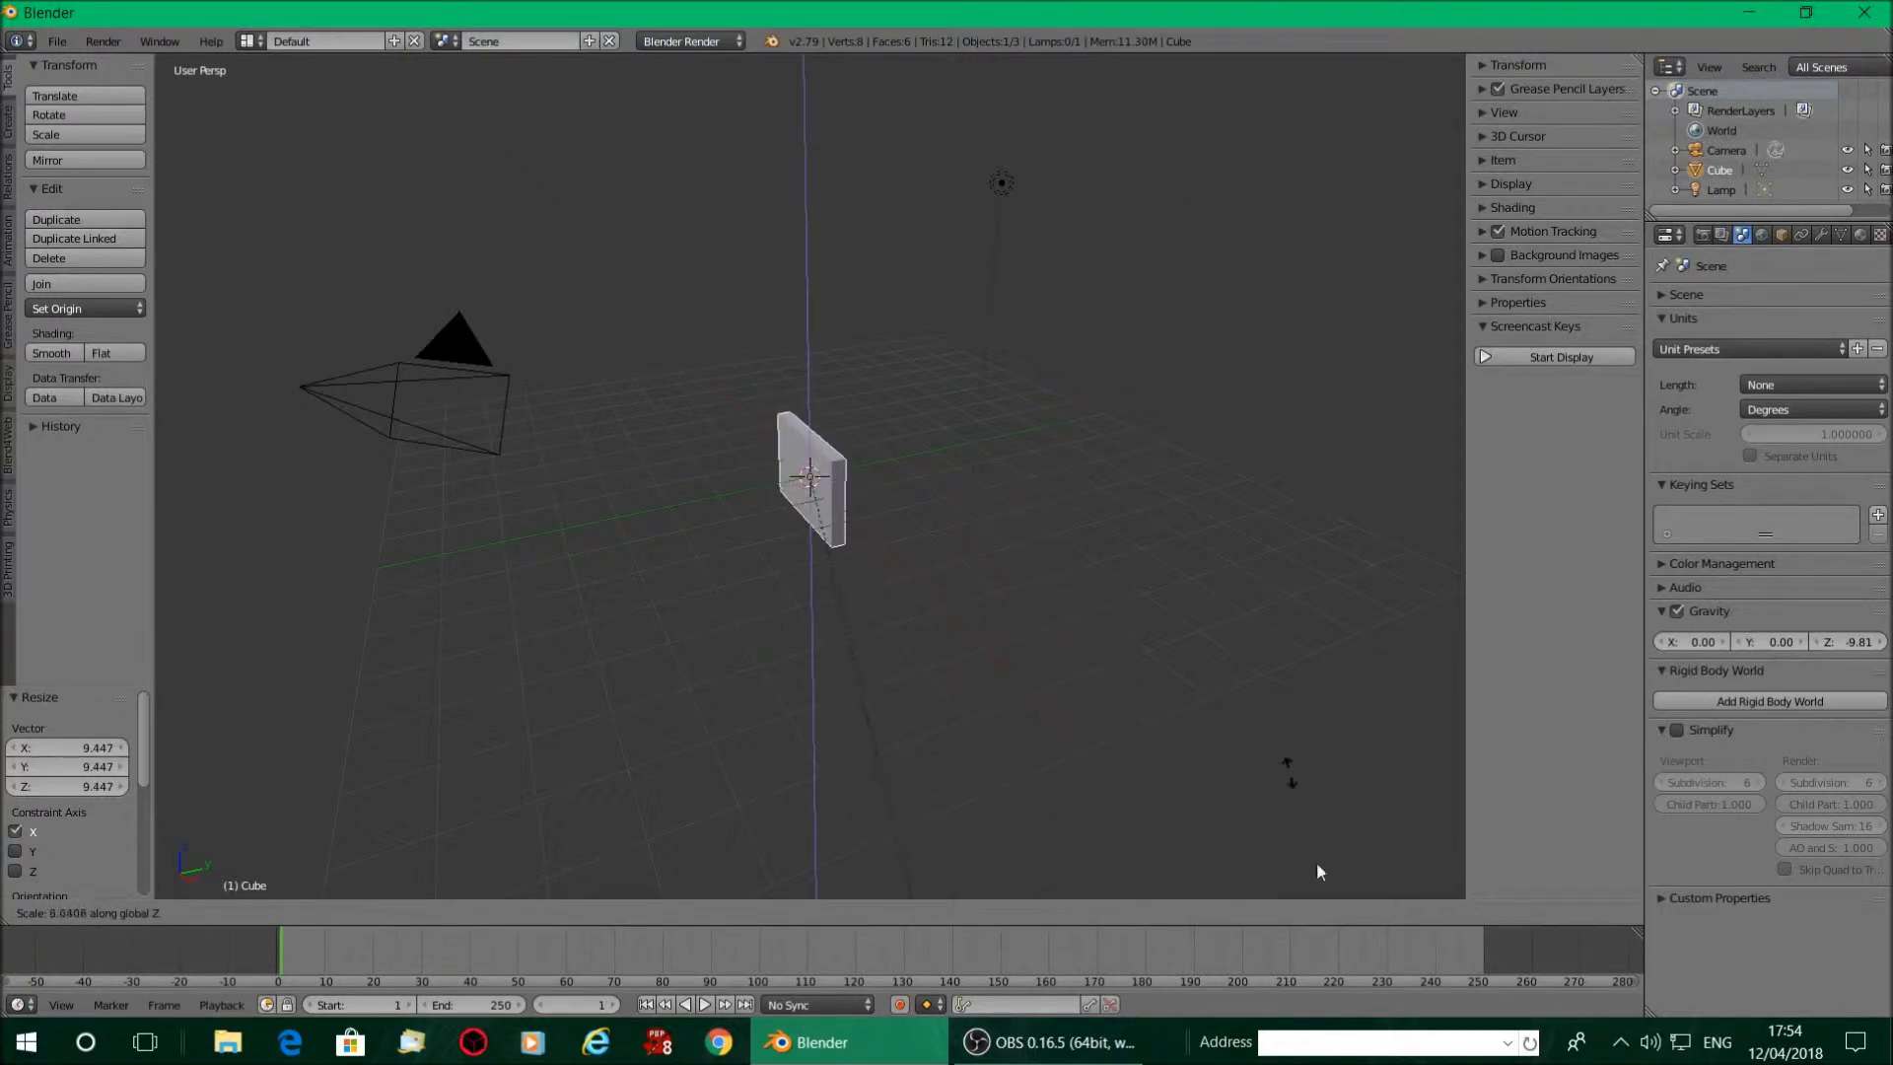
pyautogui.click(1059, 533)
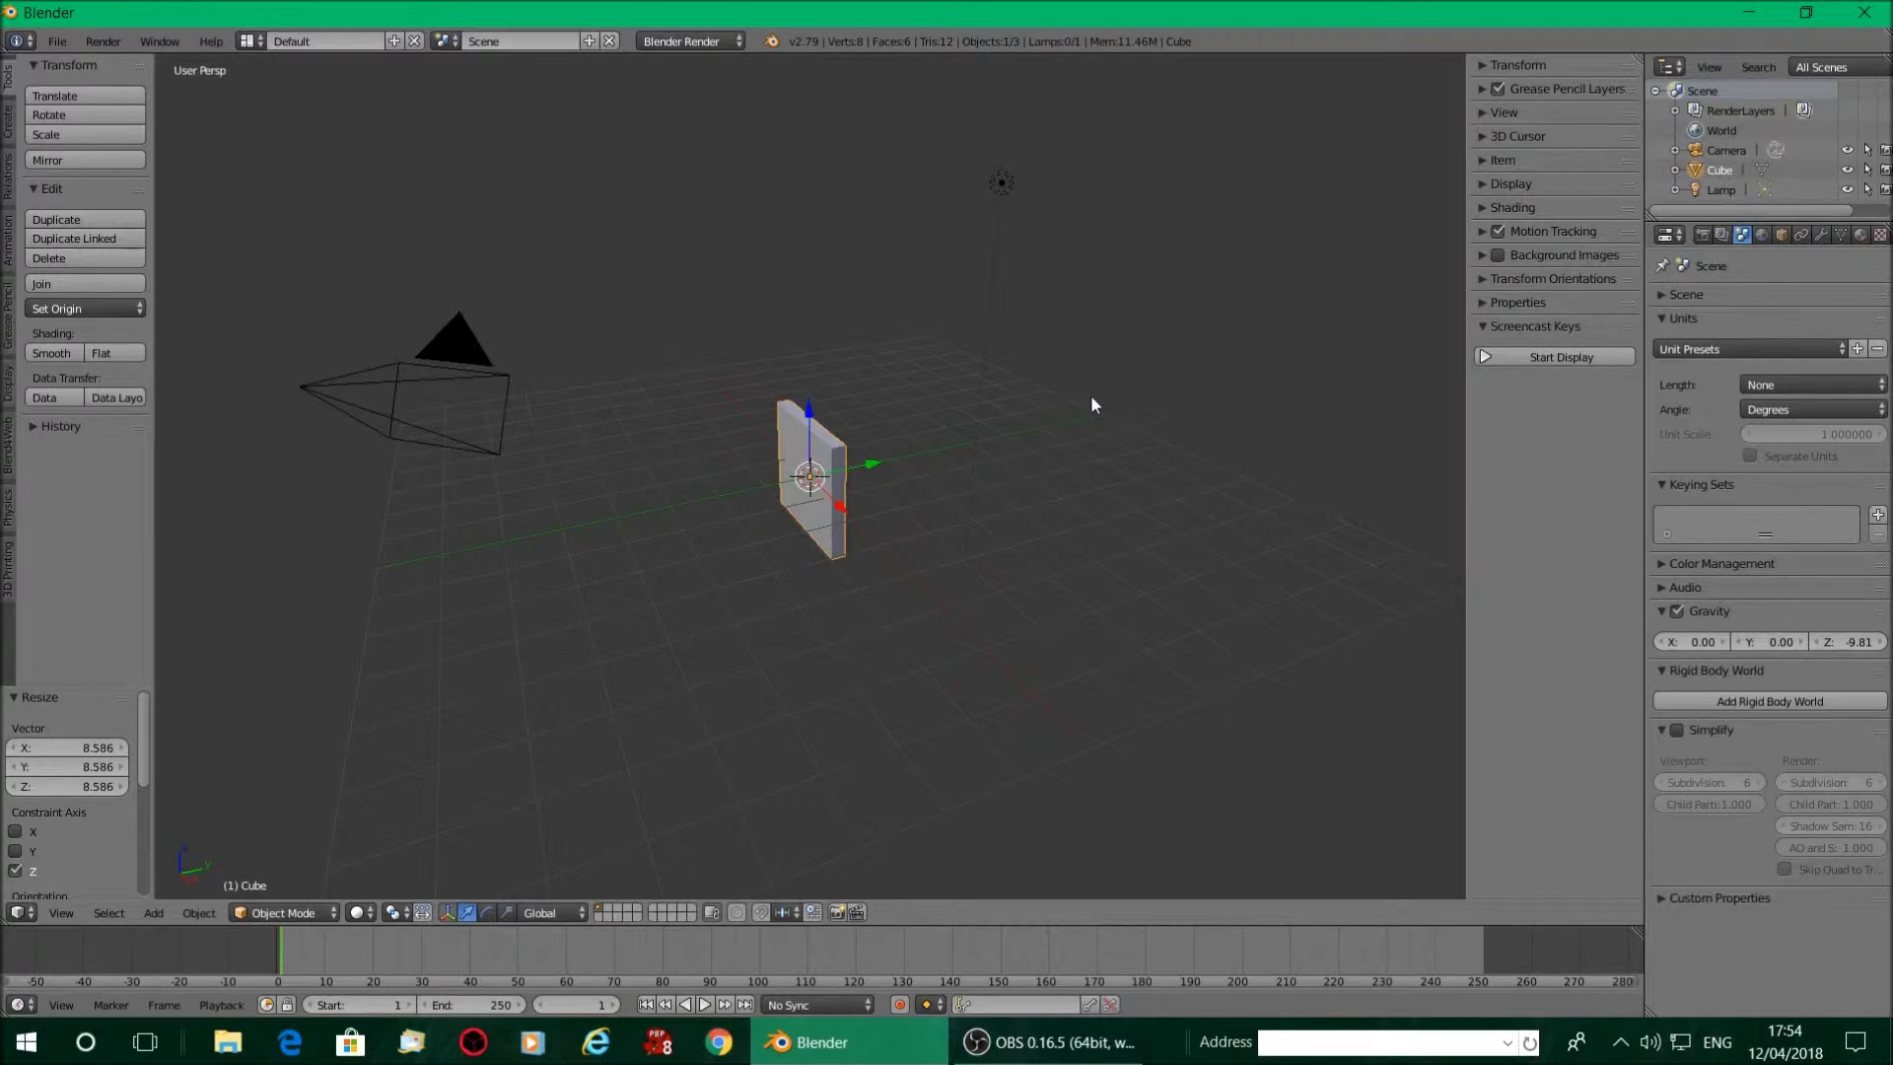
pyautogui.press('s')
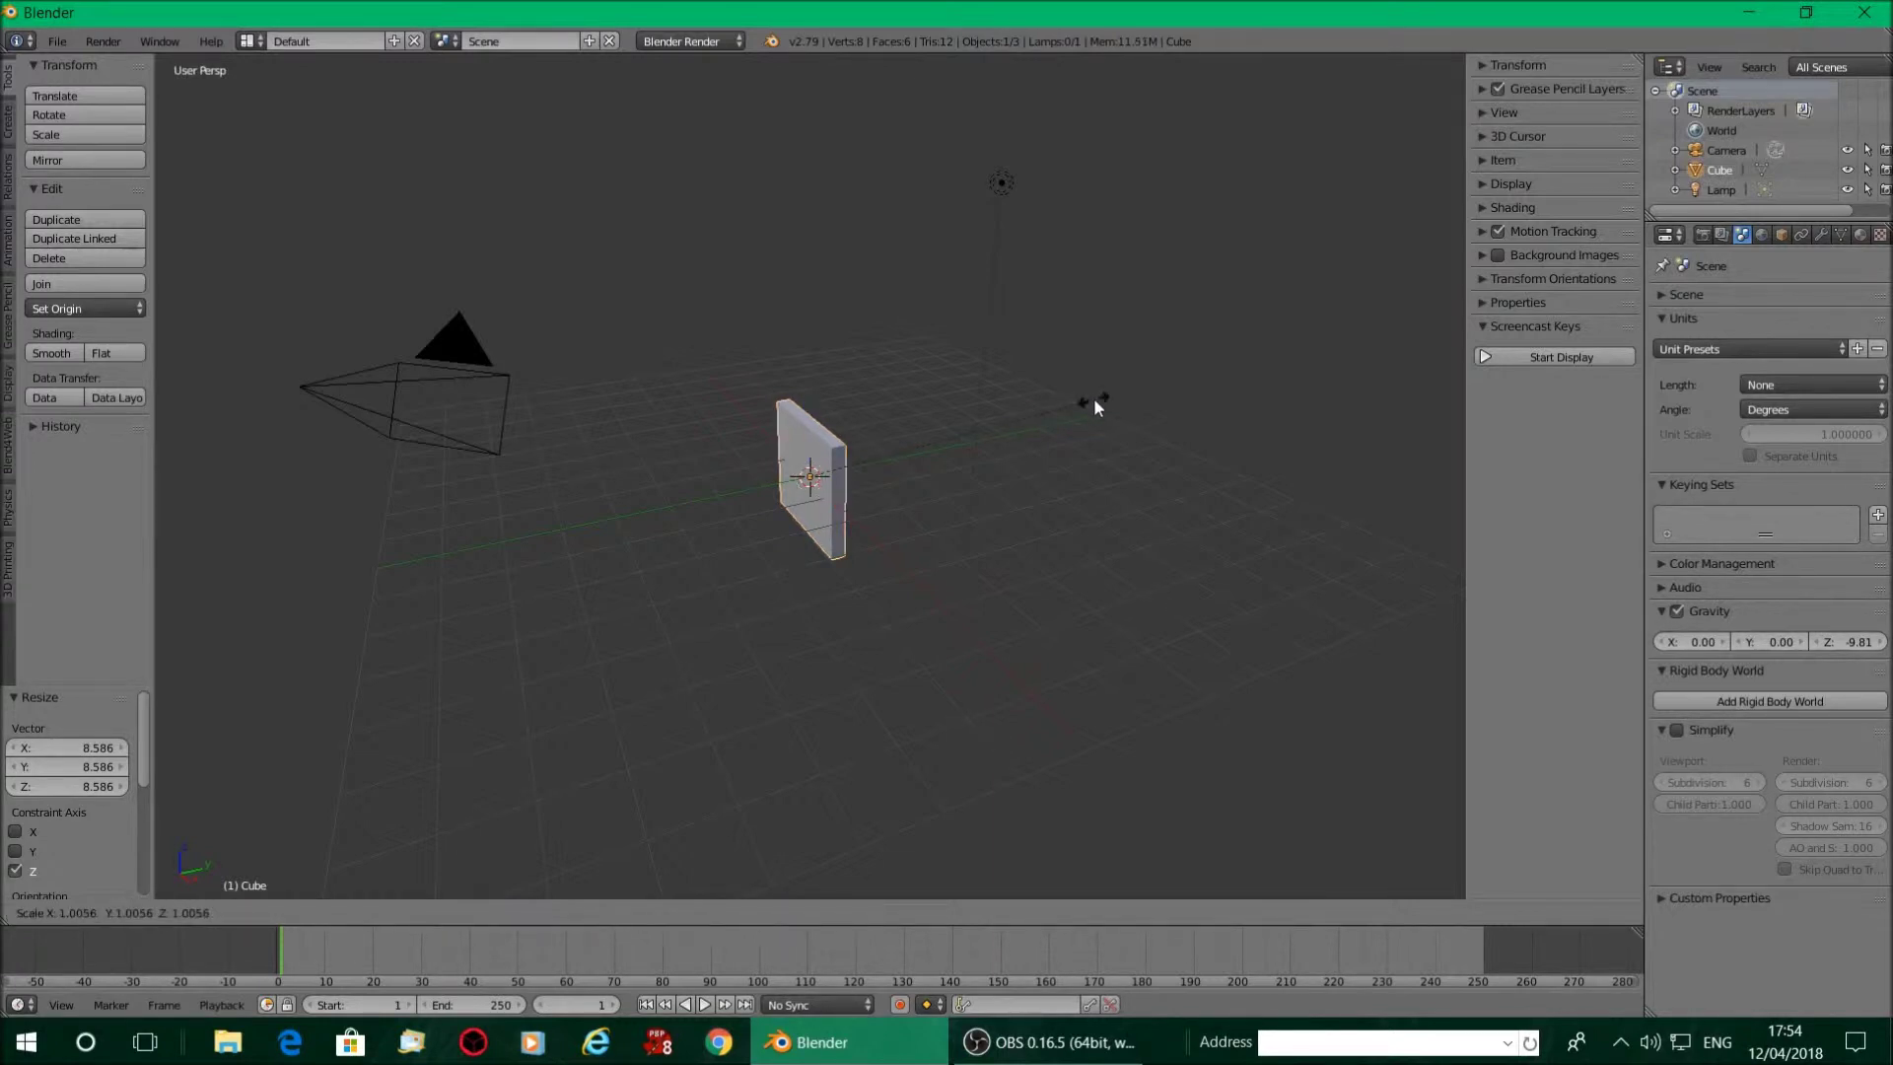
pyautogui.press('y')
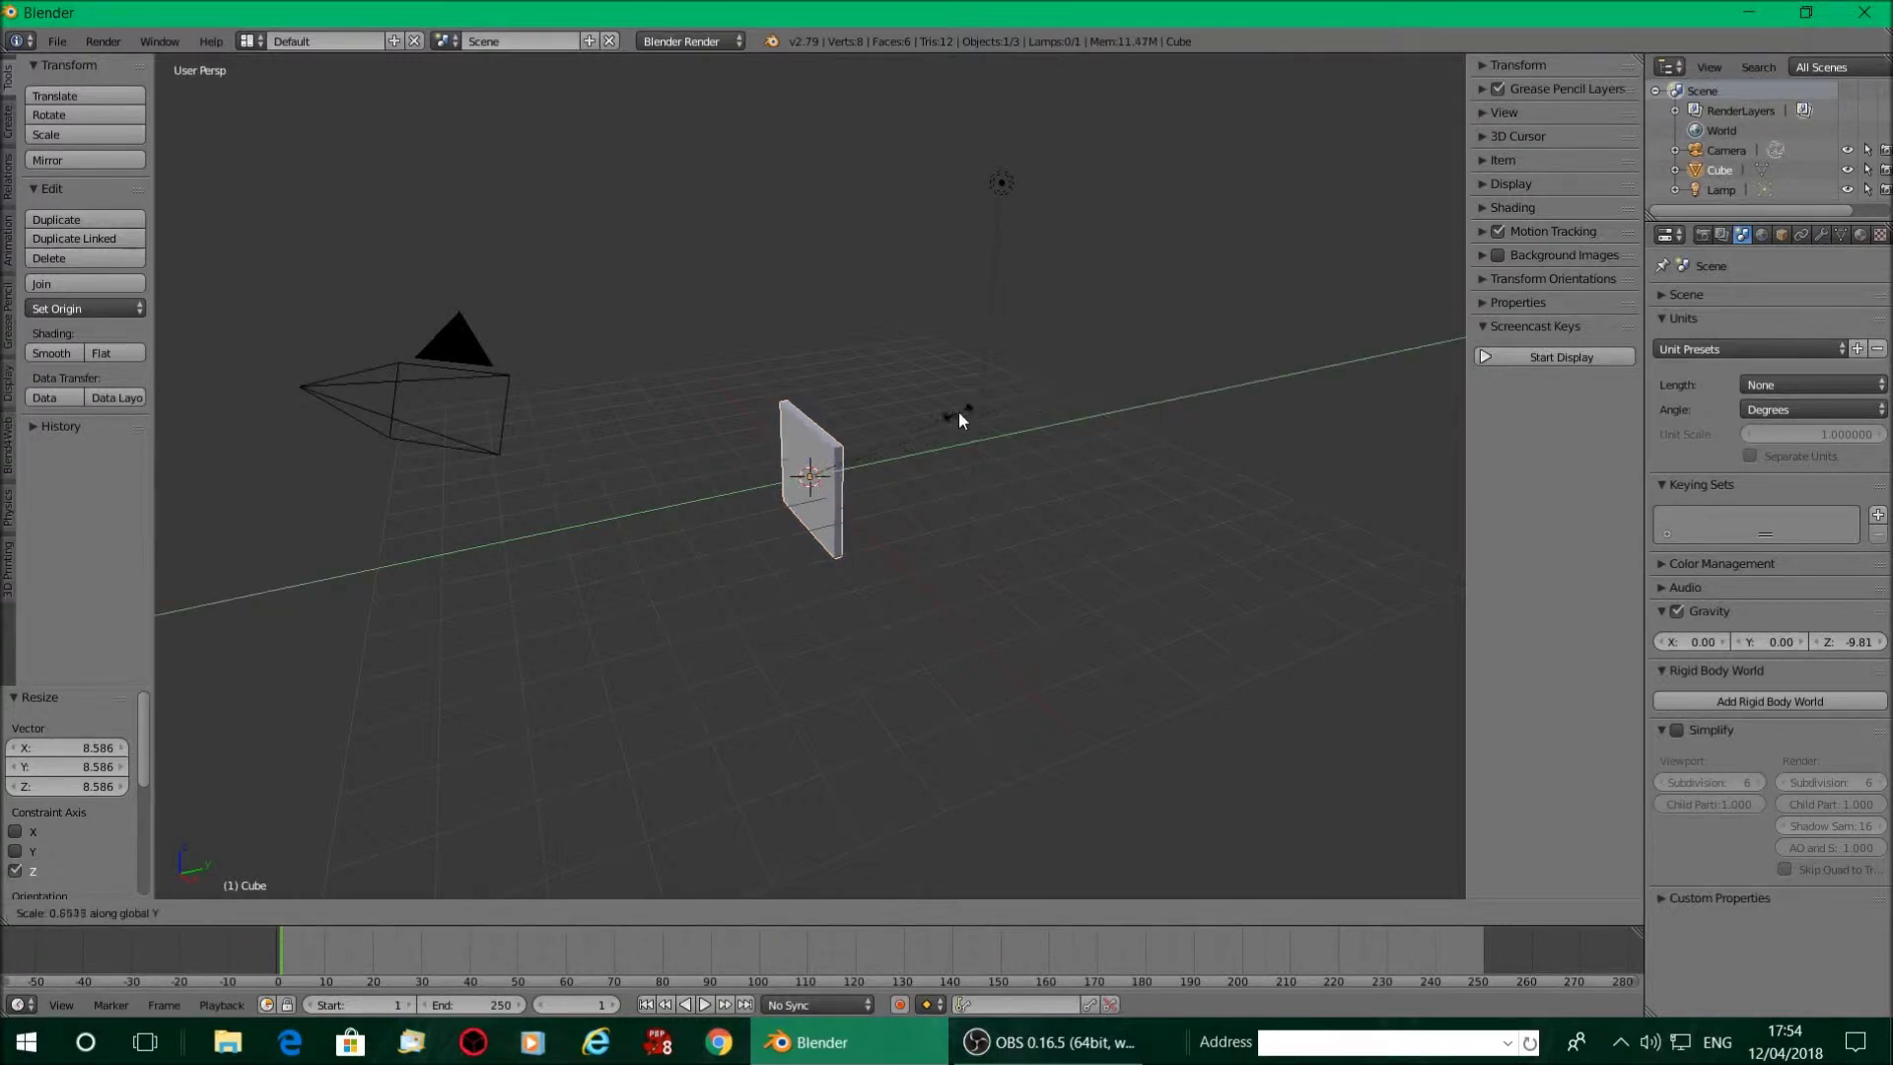
pyautogui.click(927, 422)
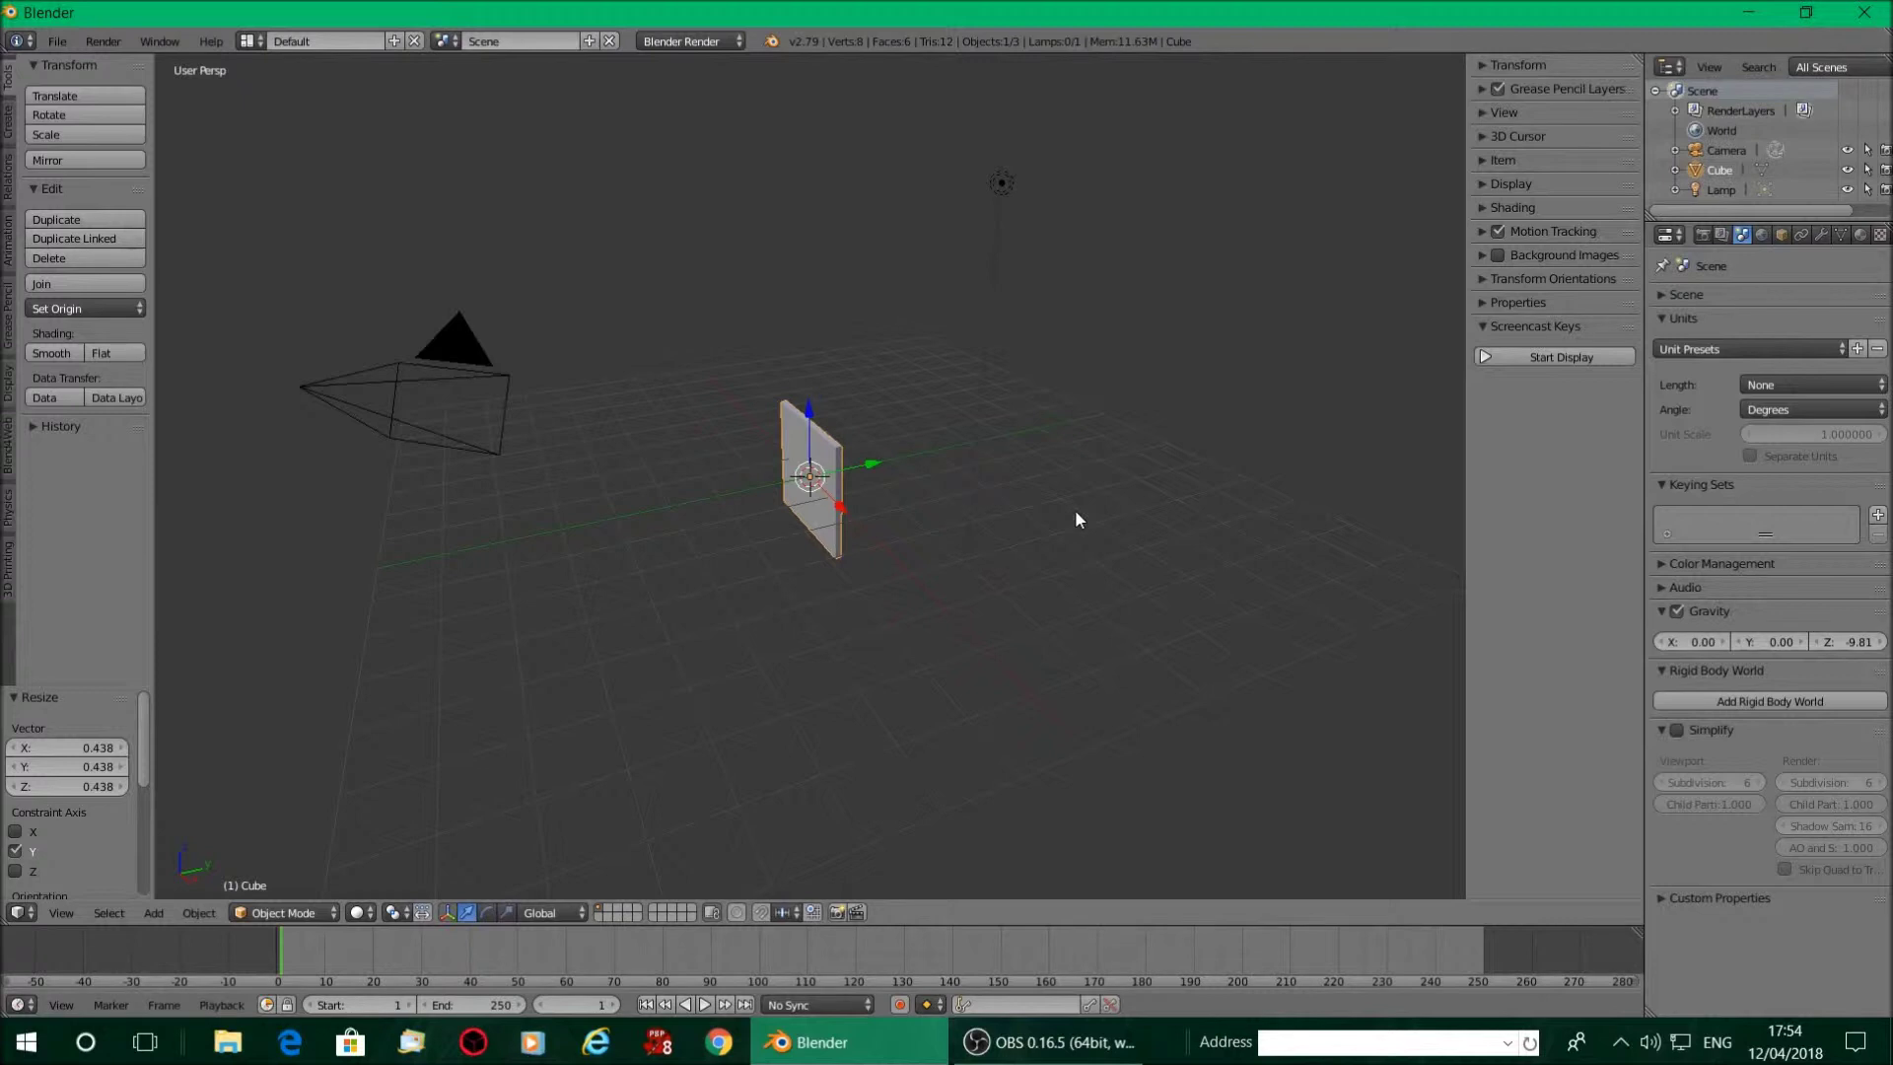
# Make the panel taller by scaling it about 1.314 along Z
pyautogui.press('s')
pyautogui.press('z')
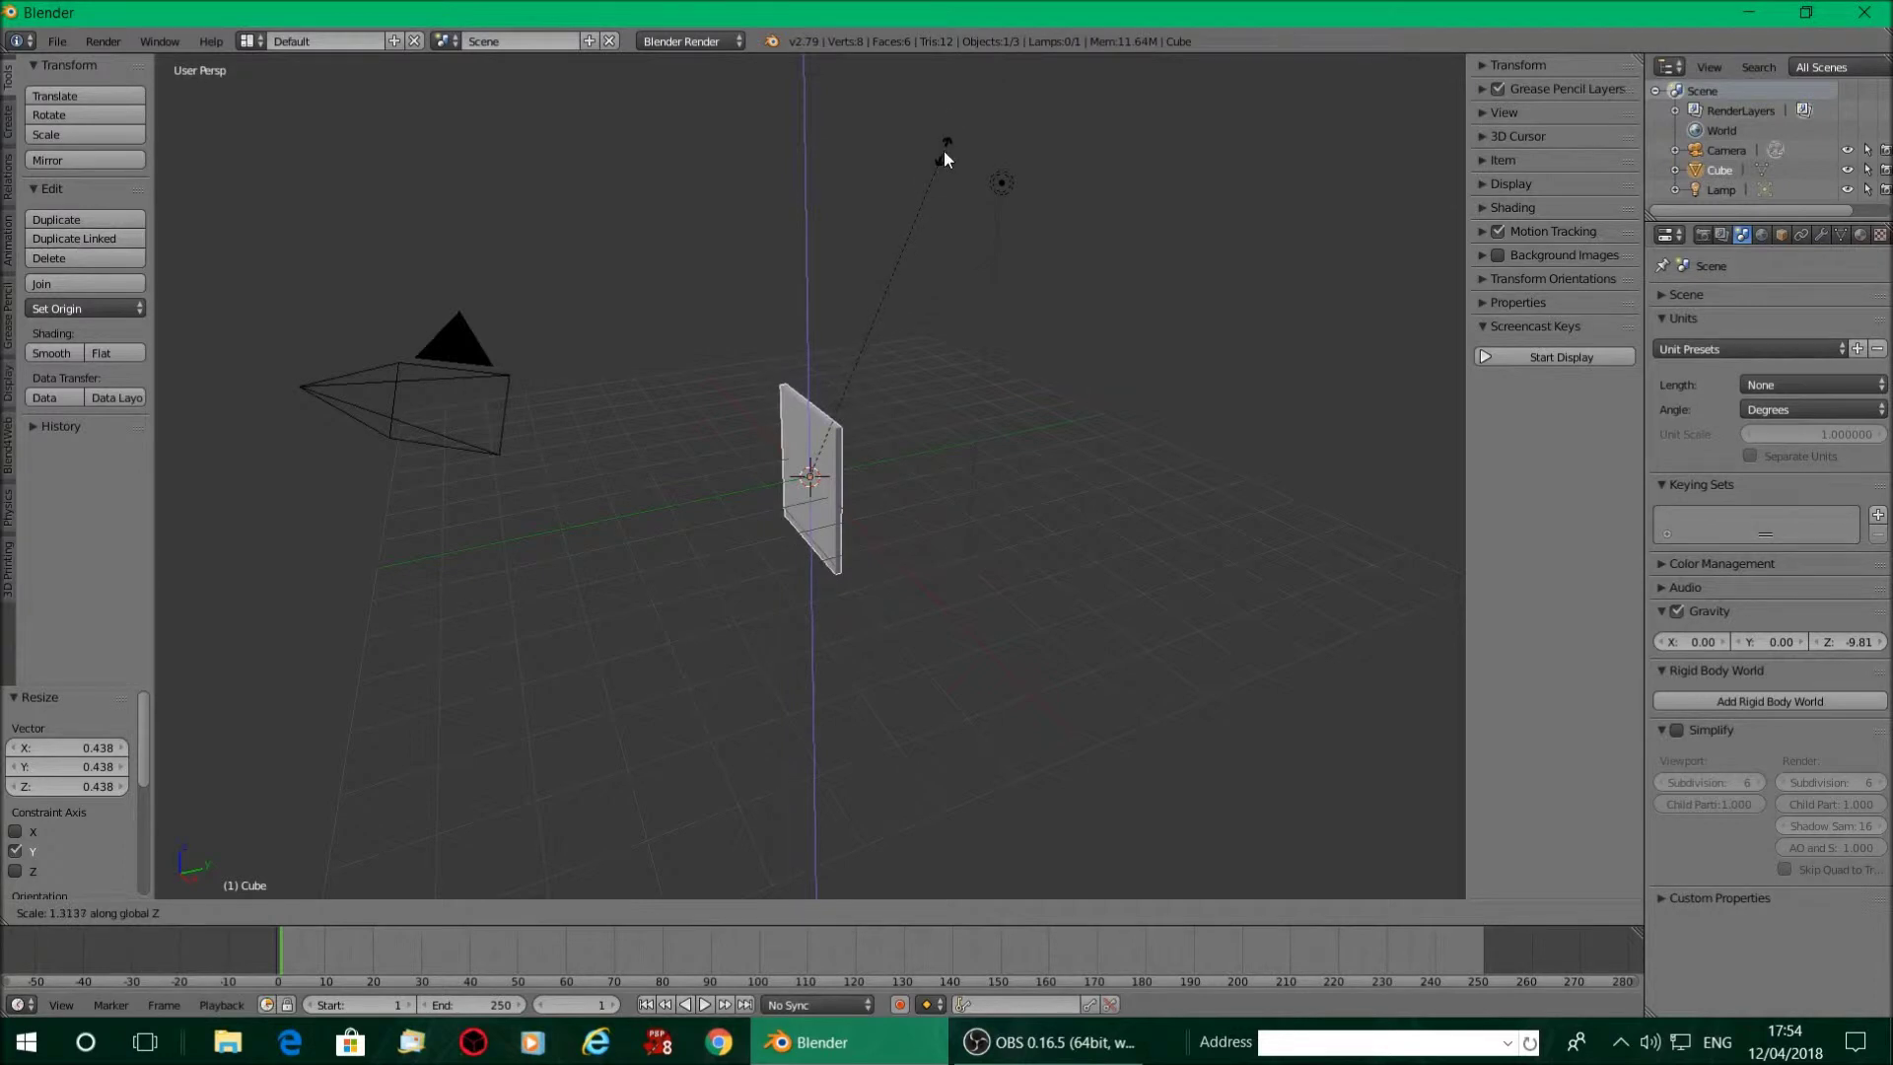
pyautogui.click(944, 151)
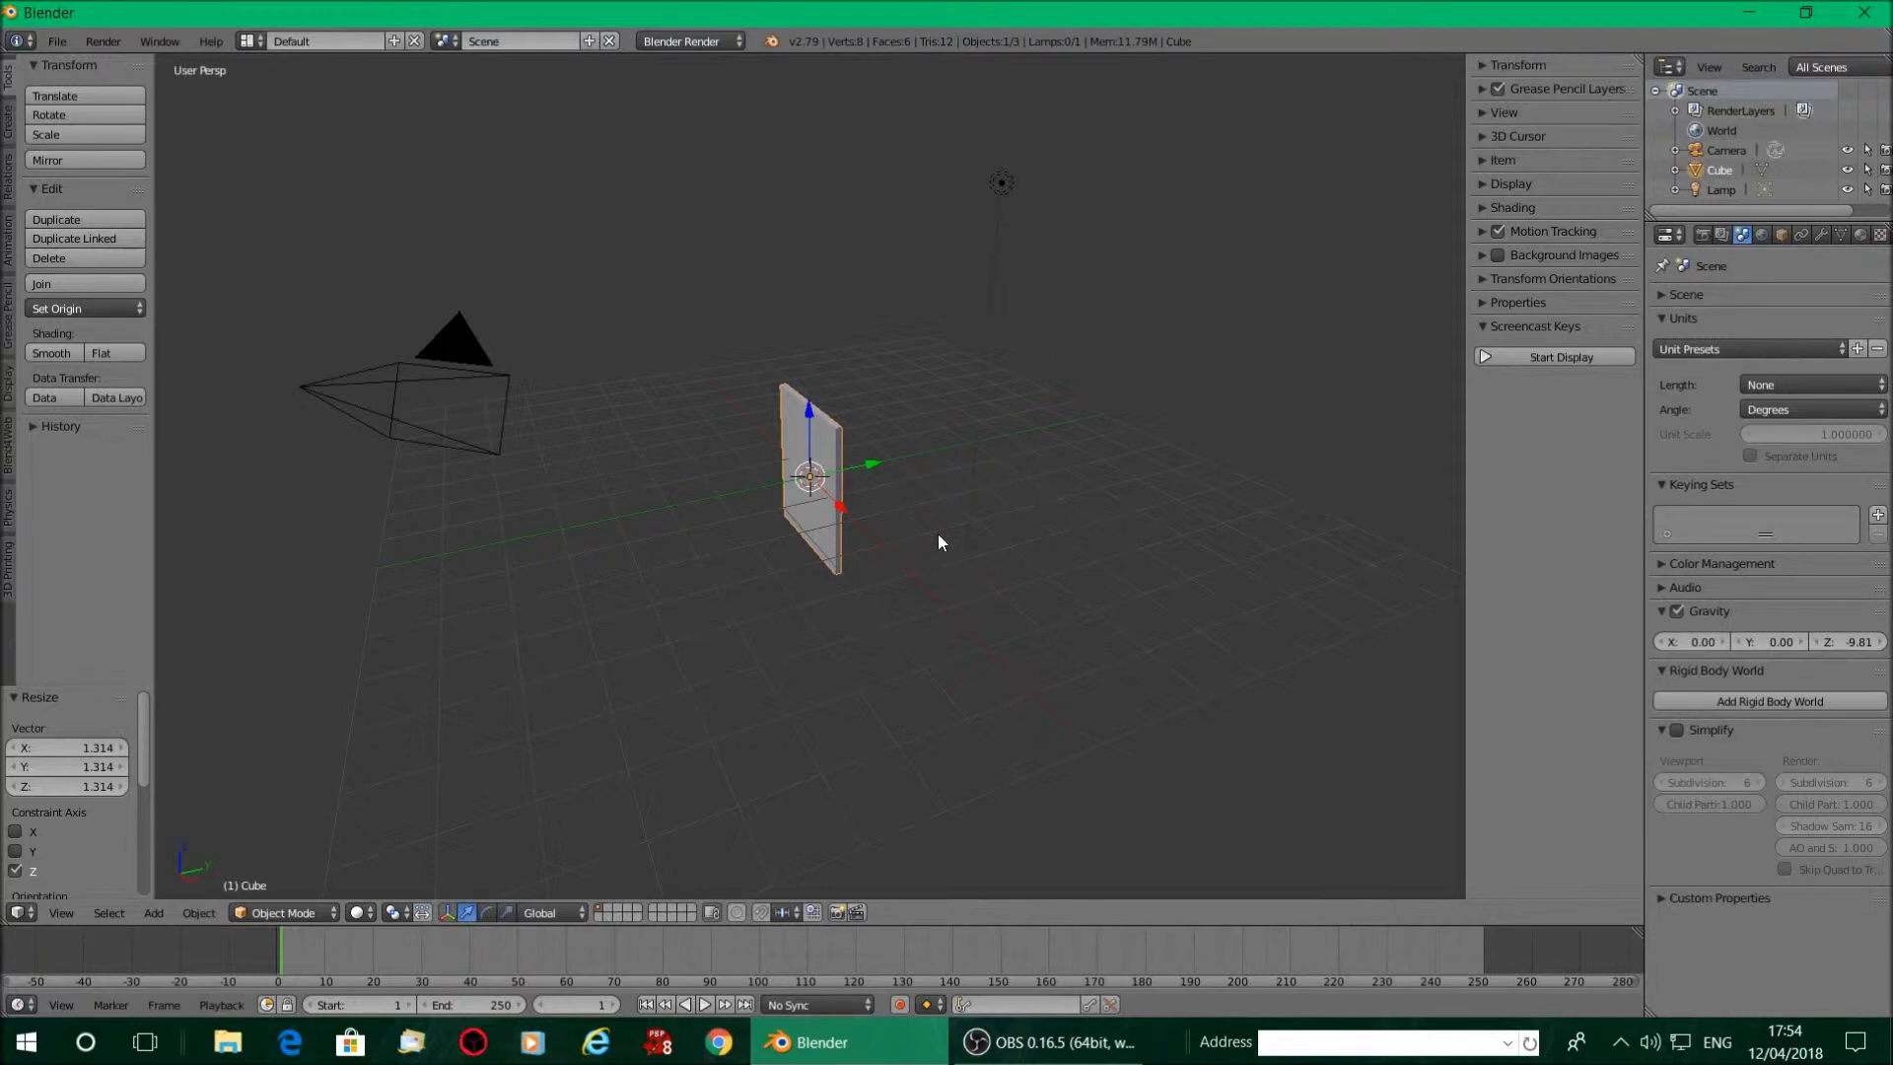
# Tilt the panel about -20.4° around X and move it about -4.787 along the Y axis
pyautogui.press('r')
pyautogui.press('x')
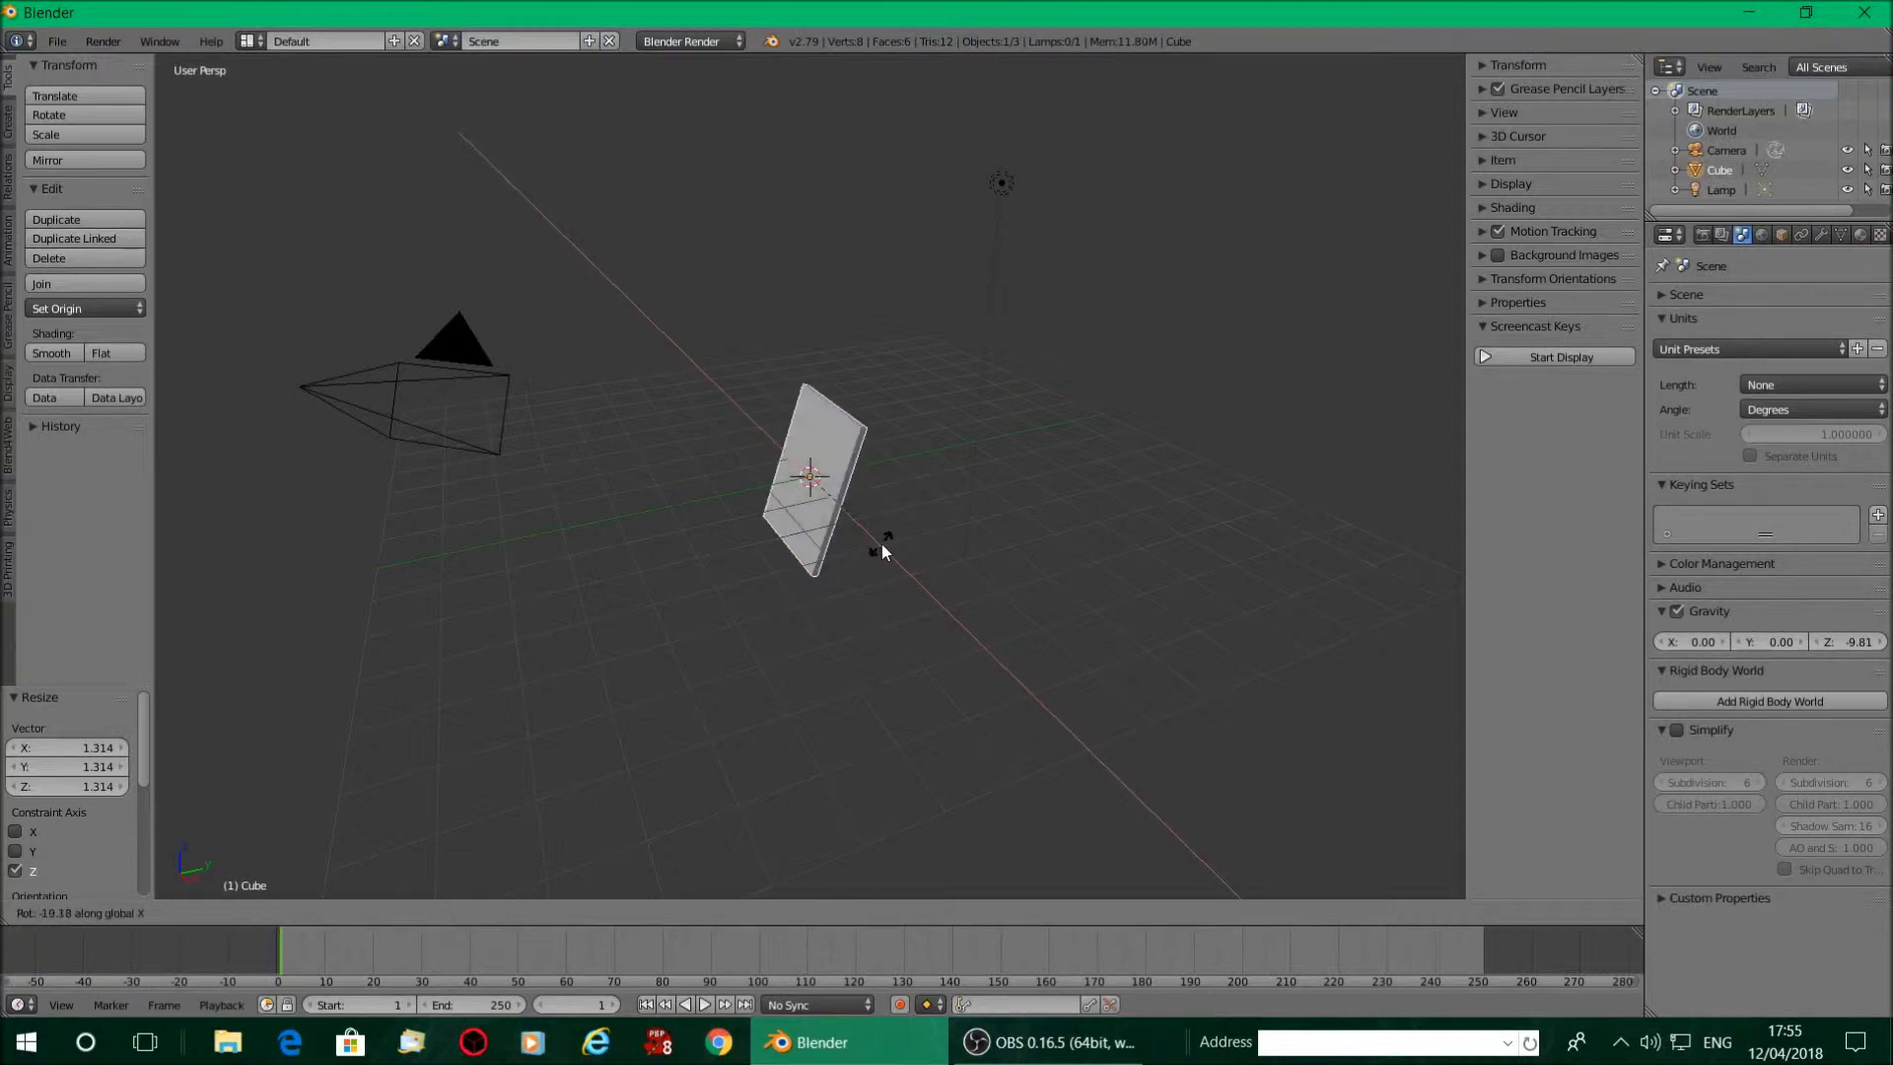
pyautogui.click(878, 542)
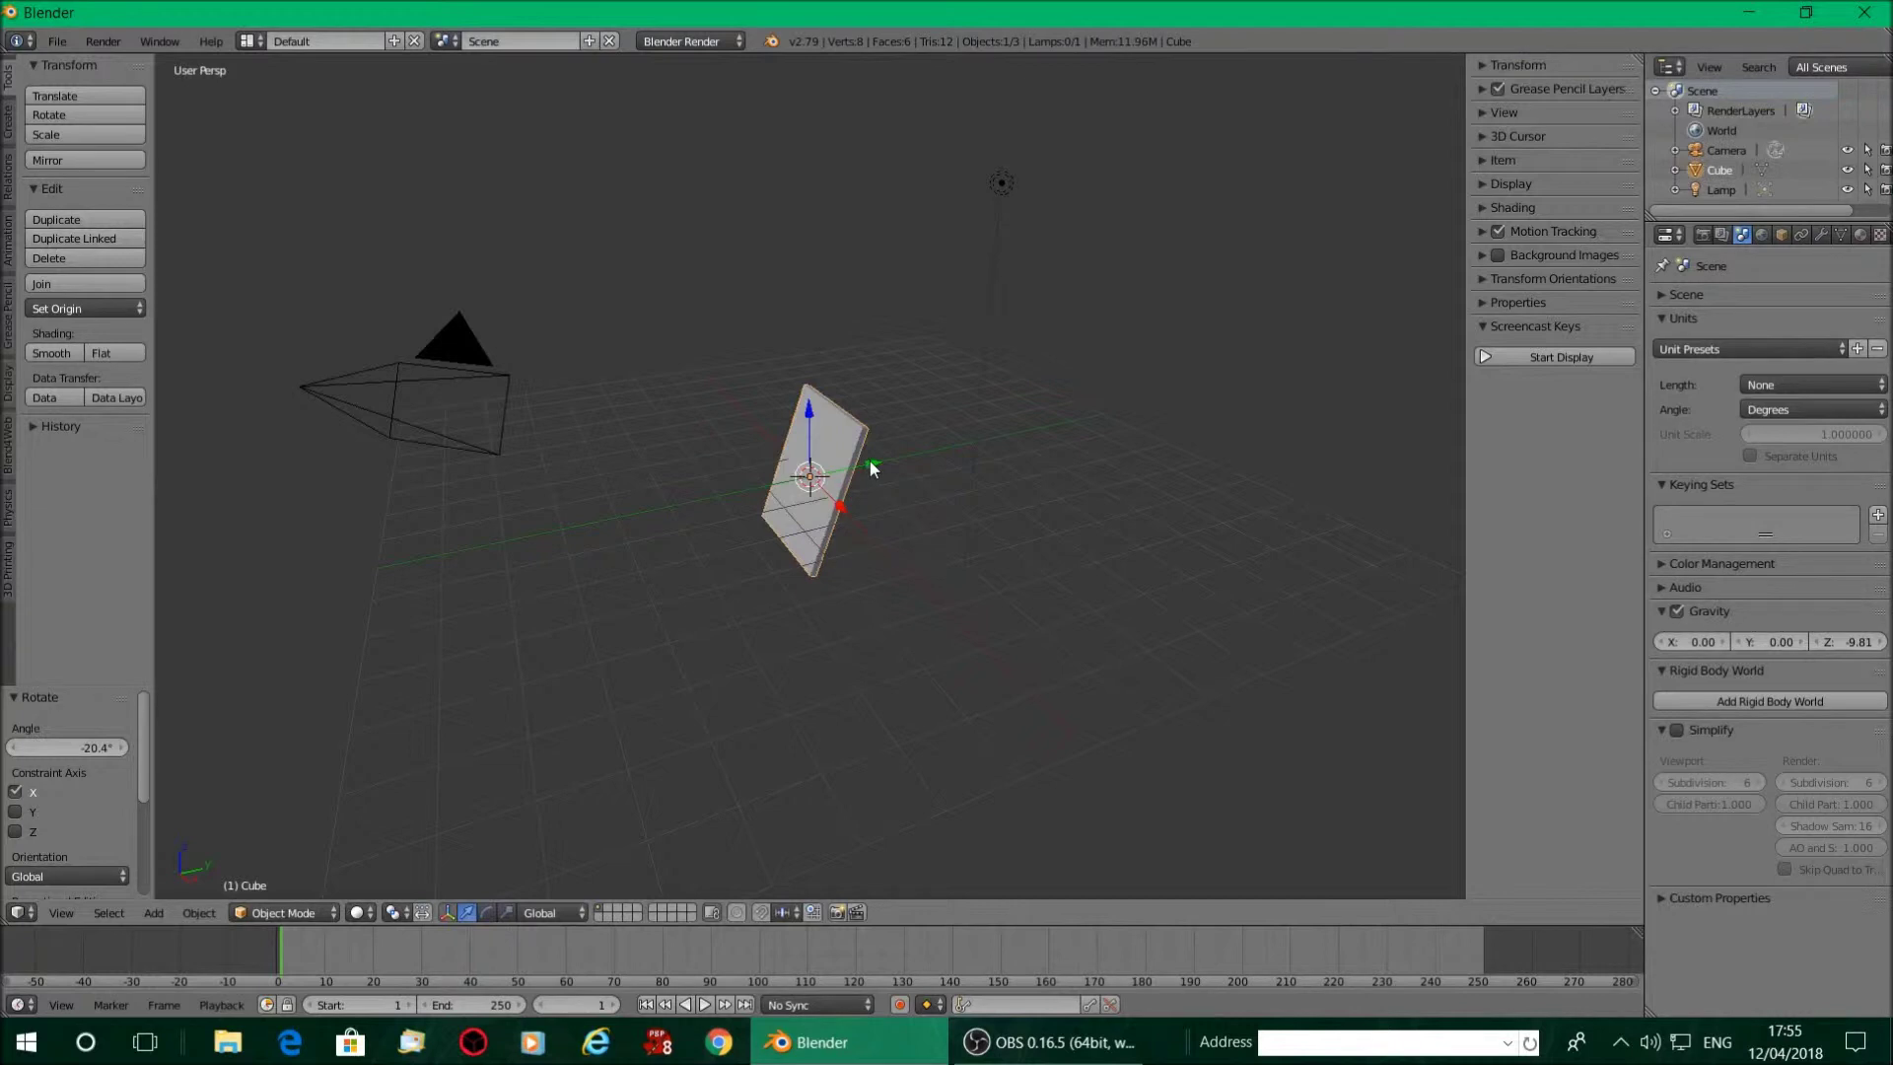
pyautogui.moveTo(871, 469); pyautogui.dragTo(629, 491)
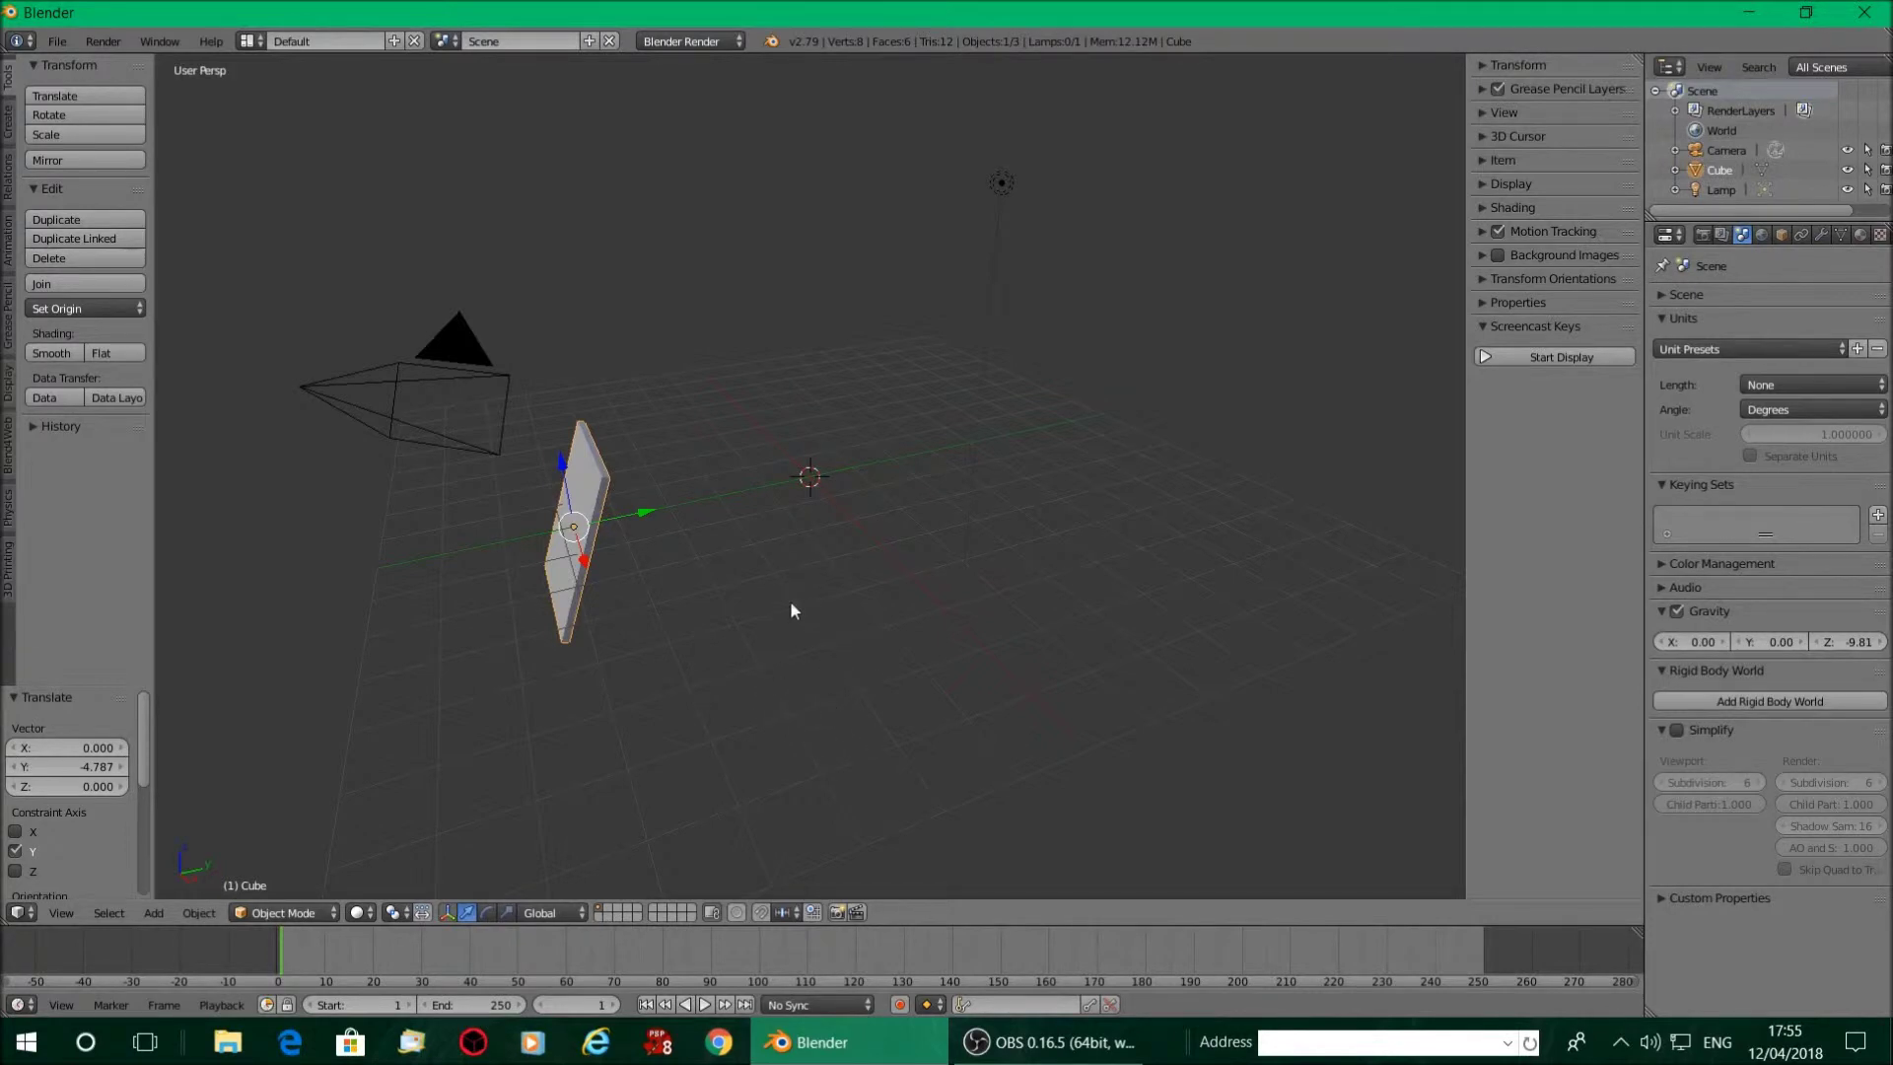
# Taper the panel by scaling its top face to about 0.64 along X in Edit Mode, and return to Object Mode
pyautogui.press('Tab')
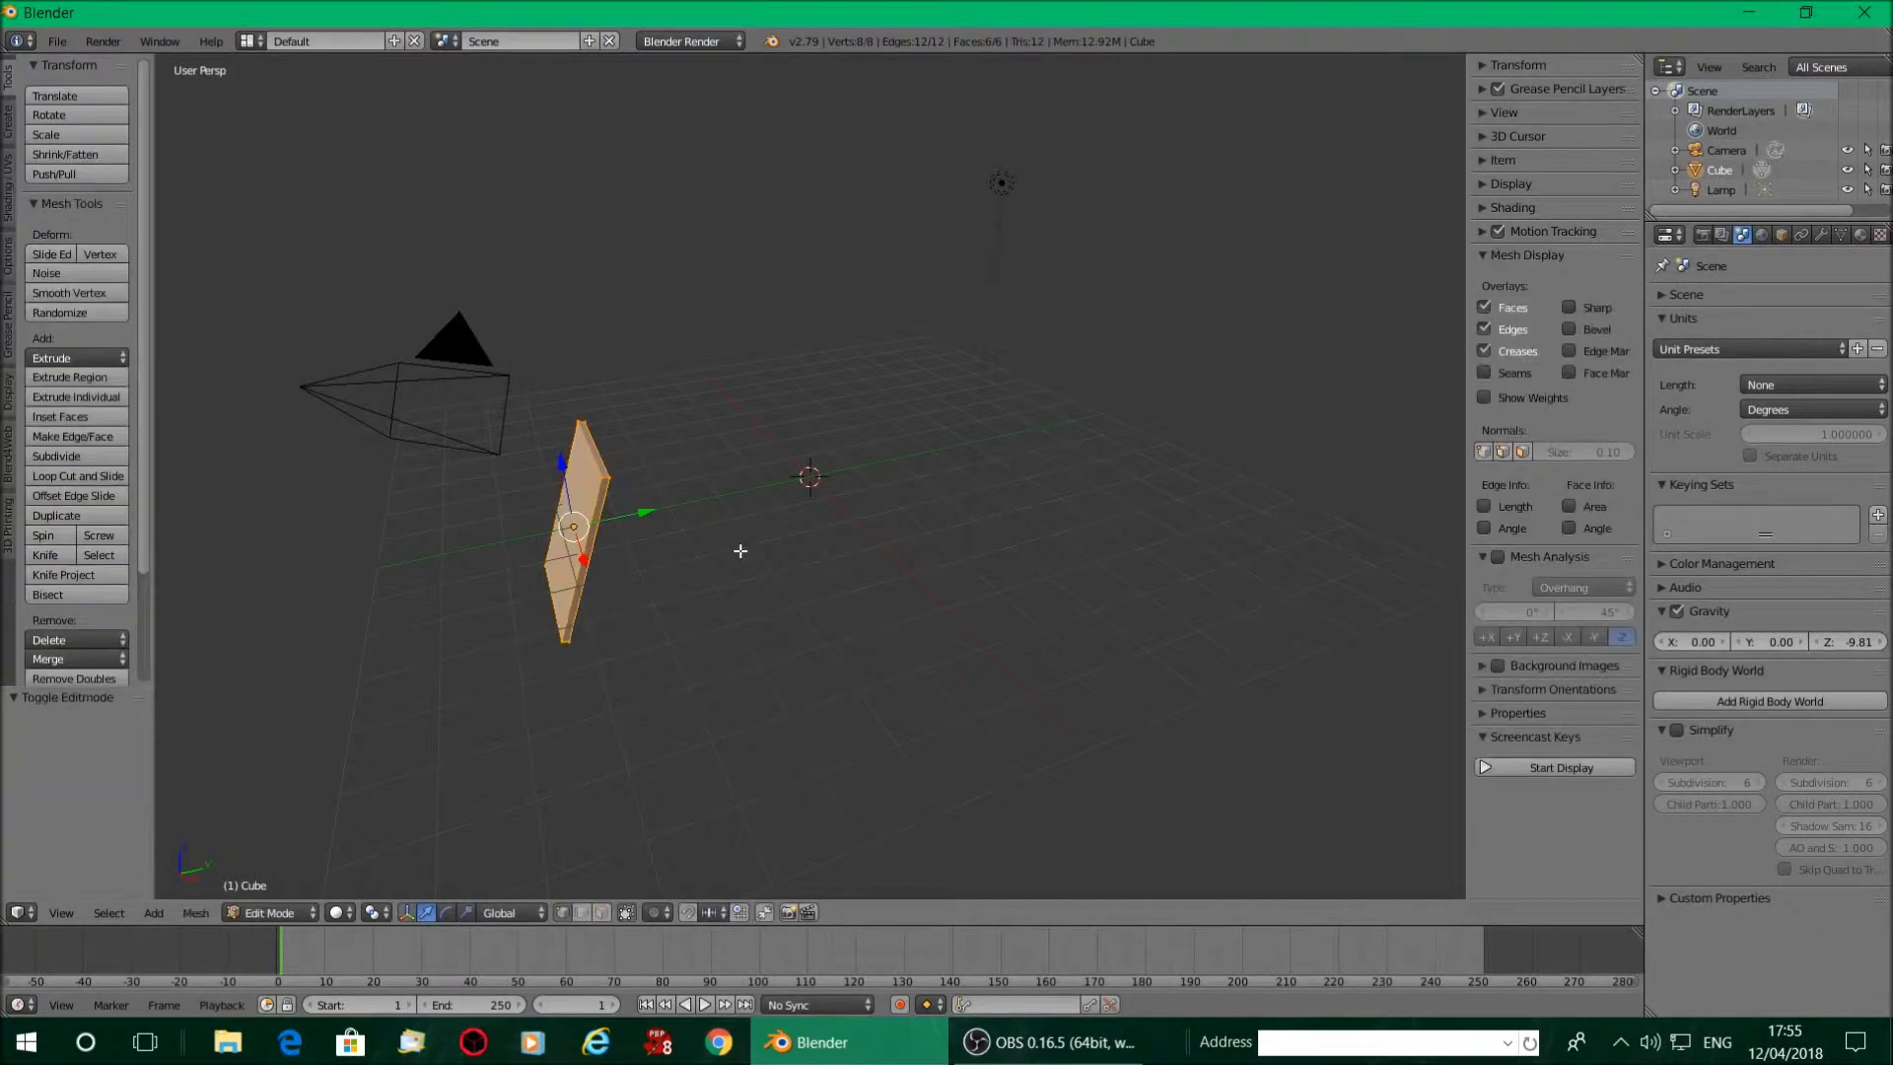
pyautogui.click(601, 911)
pyautogui.rightClick(593, 447)
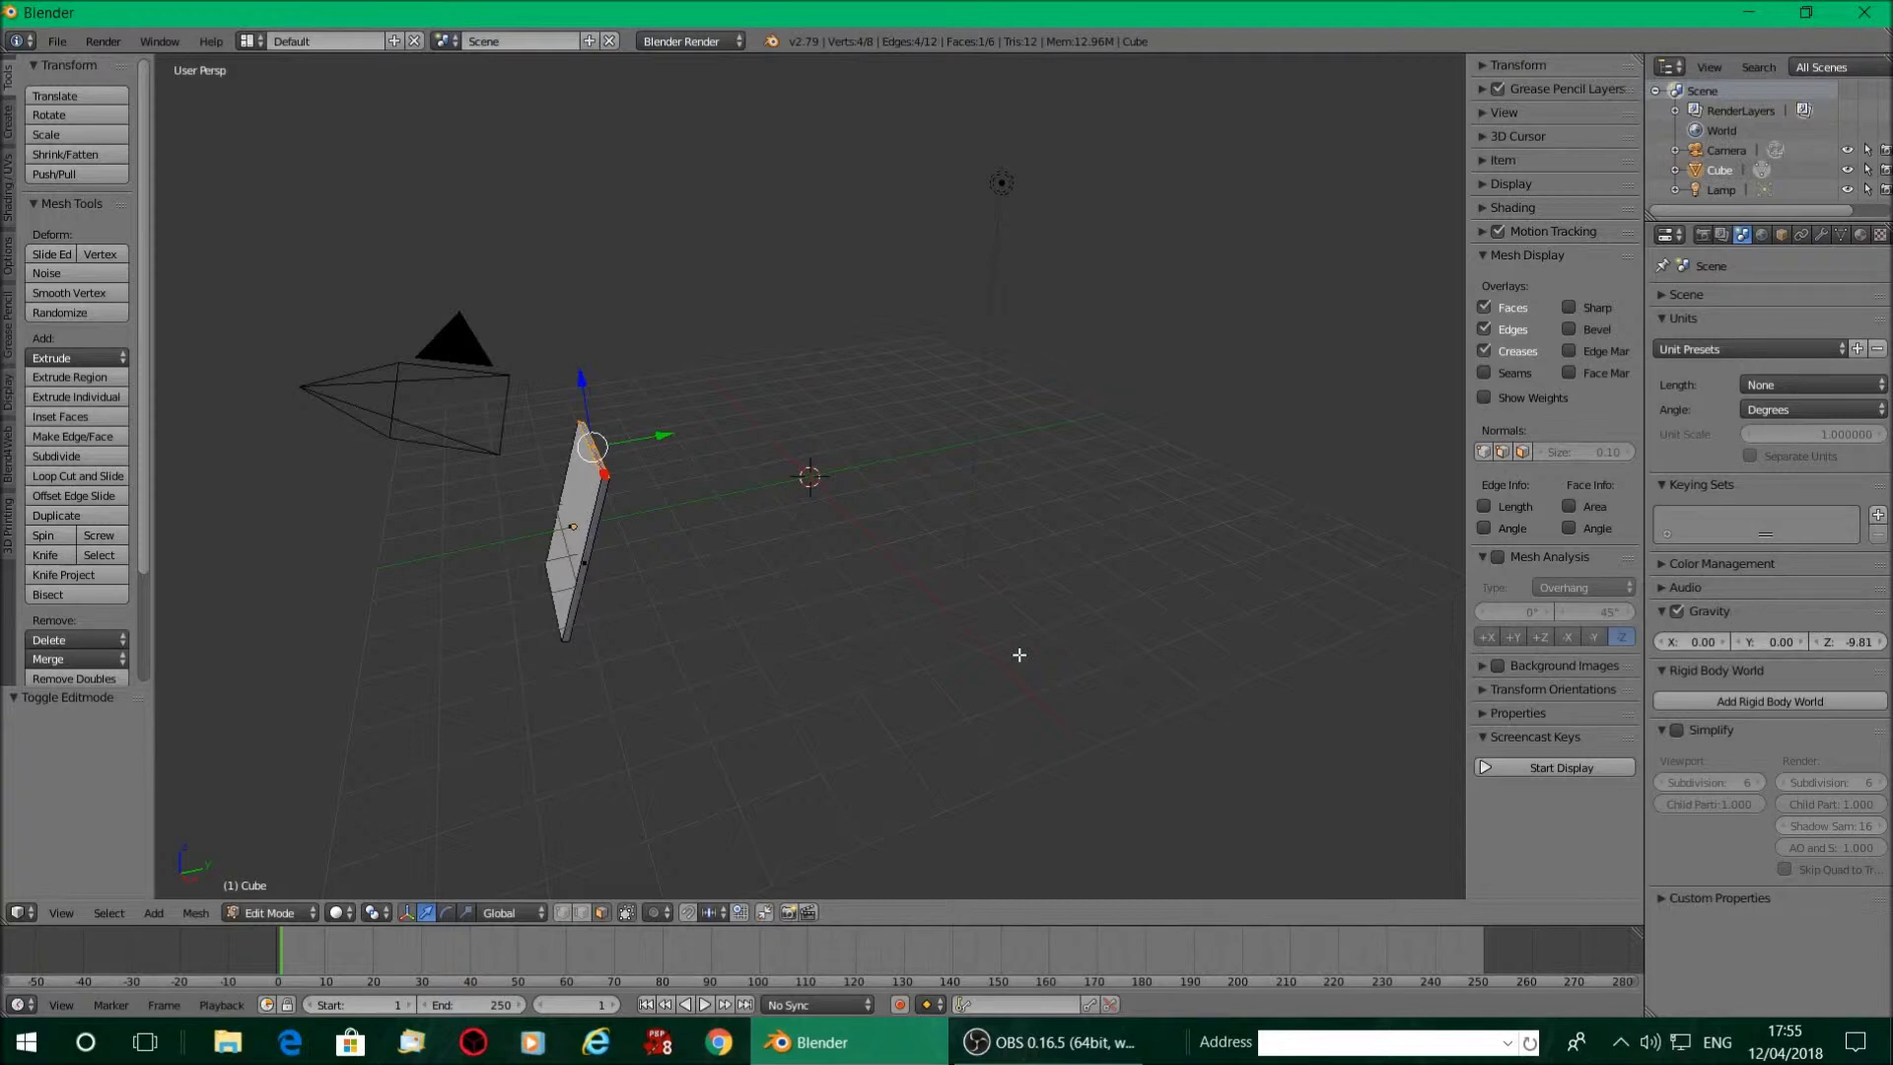
pyautogui.press('s')
pyautogui.press('x')
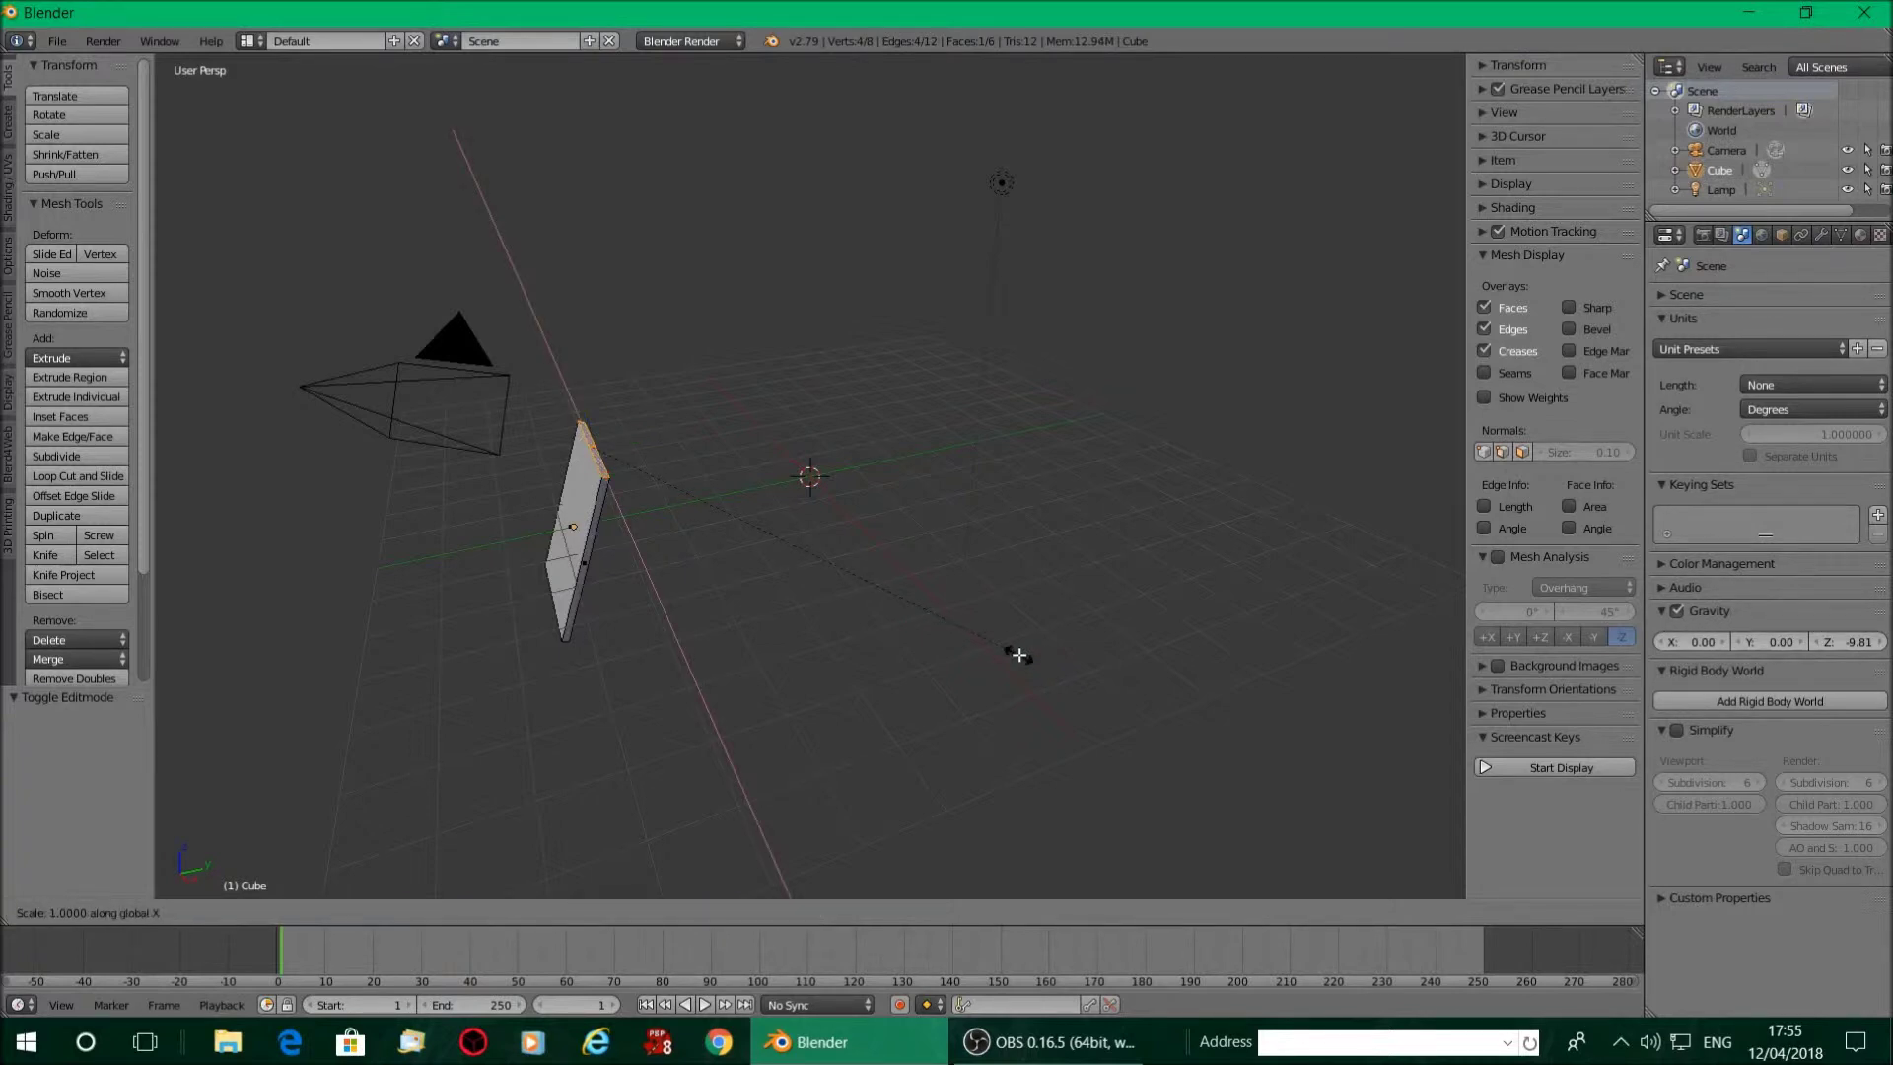
pyautogui.click(881, 543)
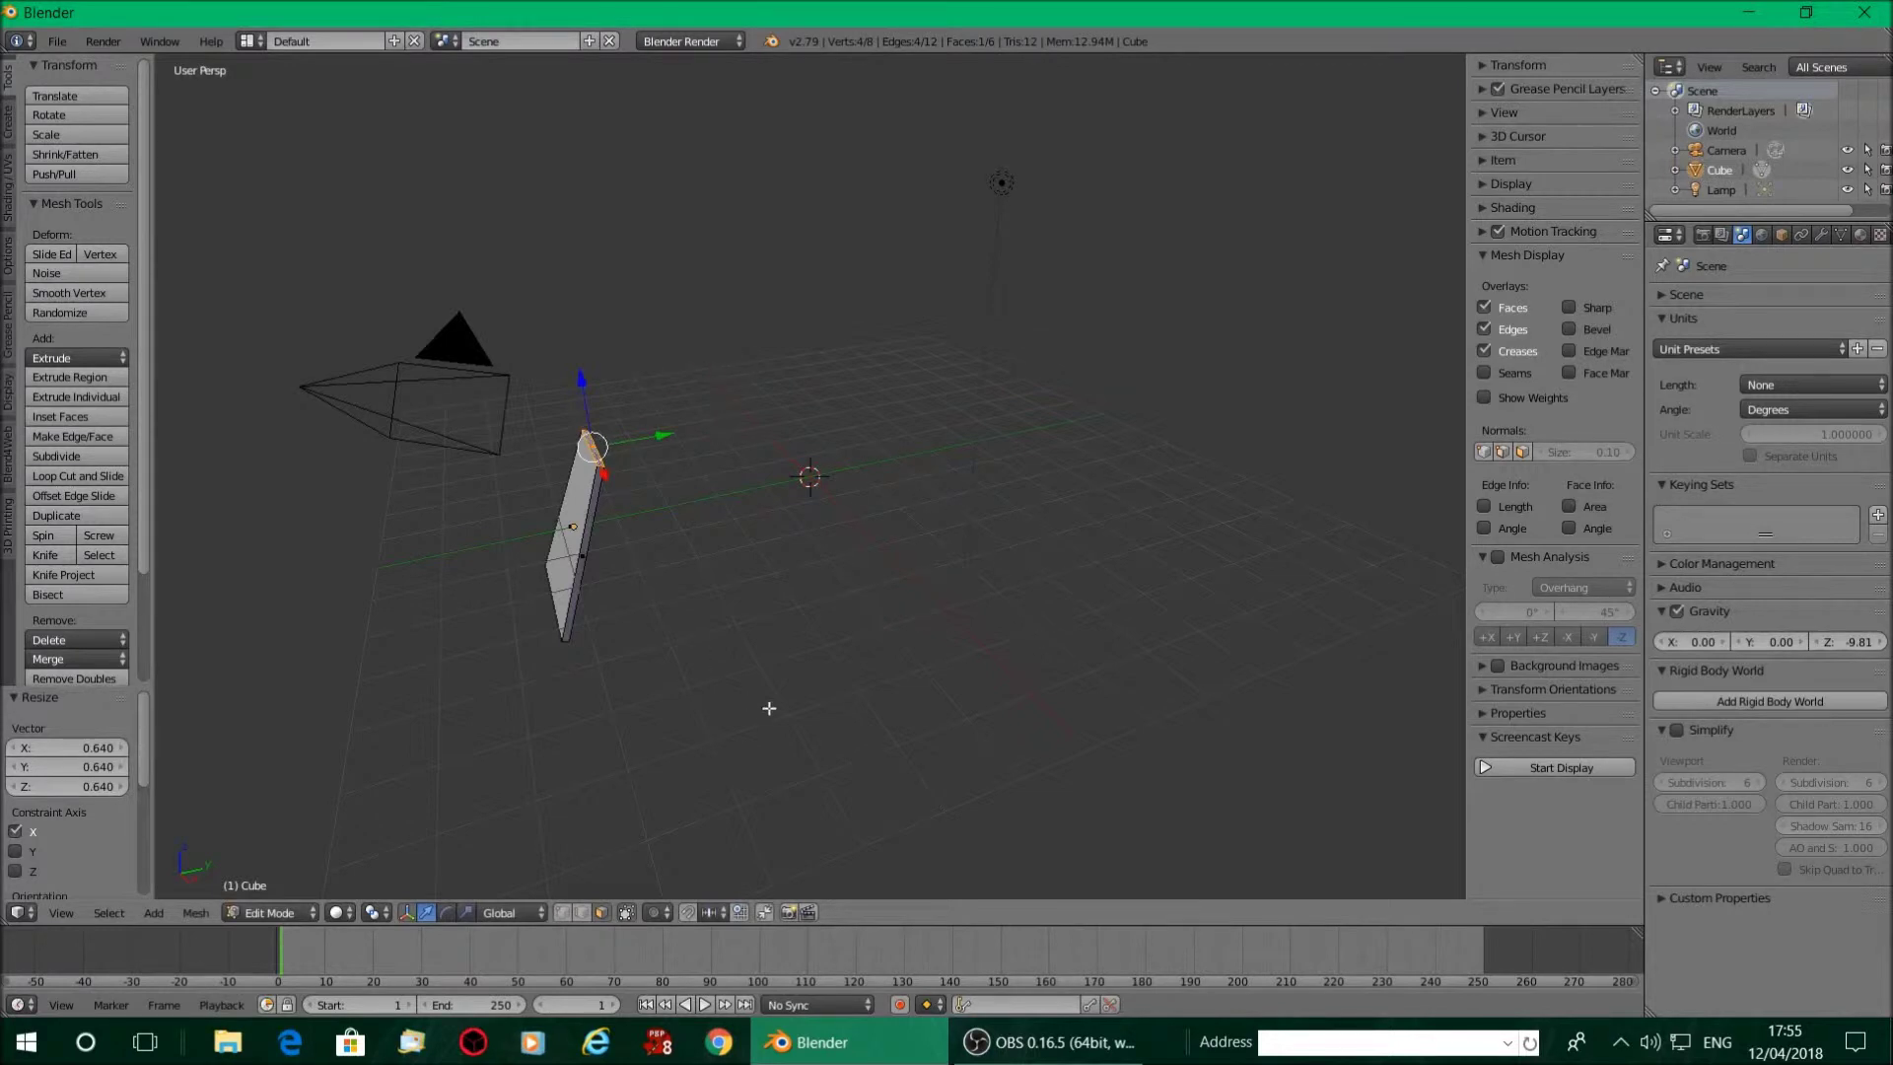
pyautogui.moveTo(853, 689)
pyautogui.mouseDown(button='middle')
pyautogui.moveTo(1001, 714)
pyautogui.moveTo(870, 601)
pyautogui.moveTo(798, 655)
pyautogui.moveTo(842, 674)
pyautogui.mouseUp(button='middle')
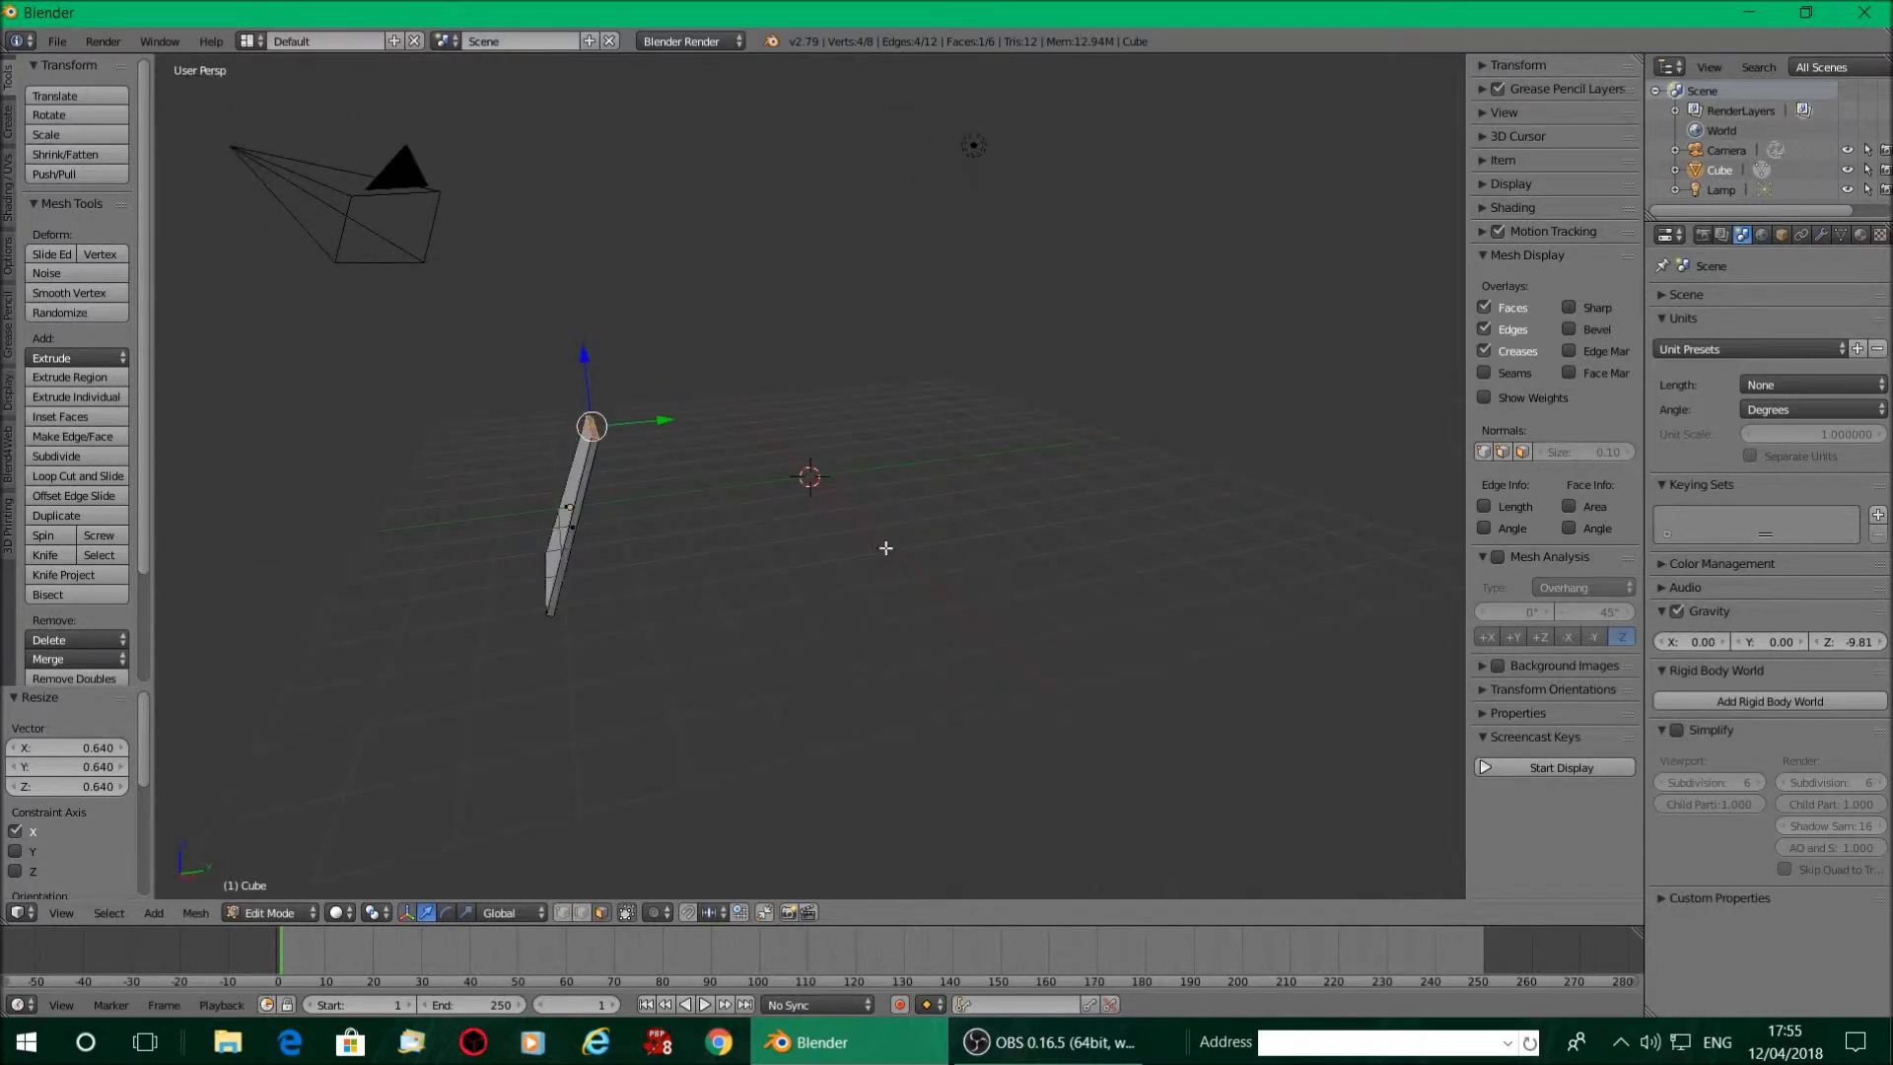
pyautogui.press('Tab')
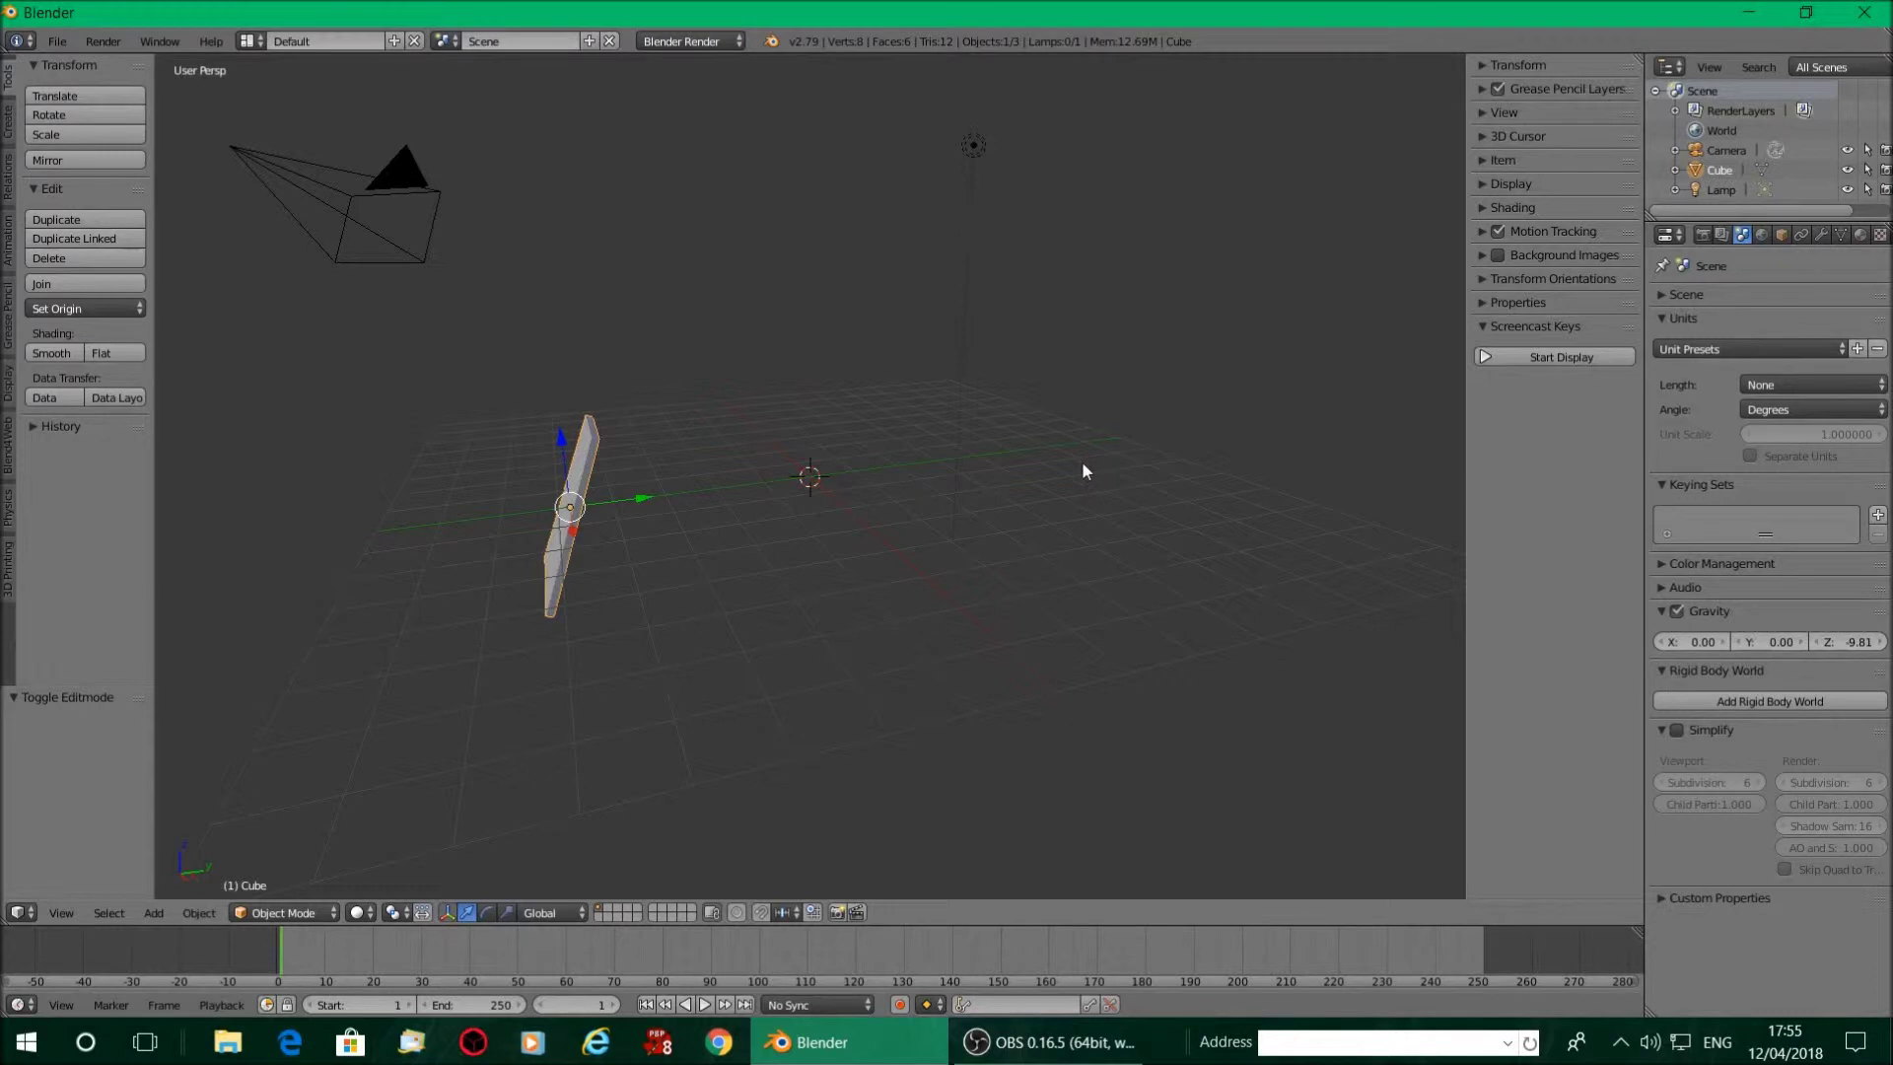
# Add an Array modifier to the panel and set its count to 23
pyautogui.click(1817, 234)
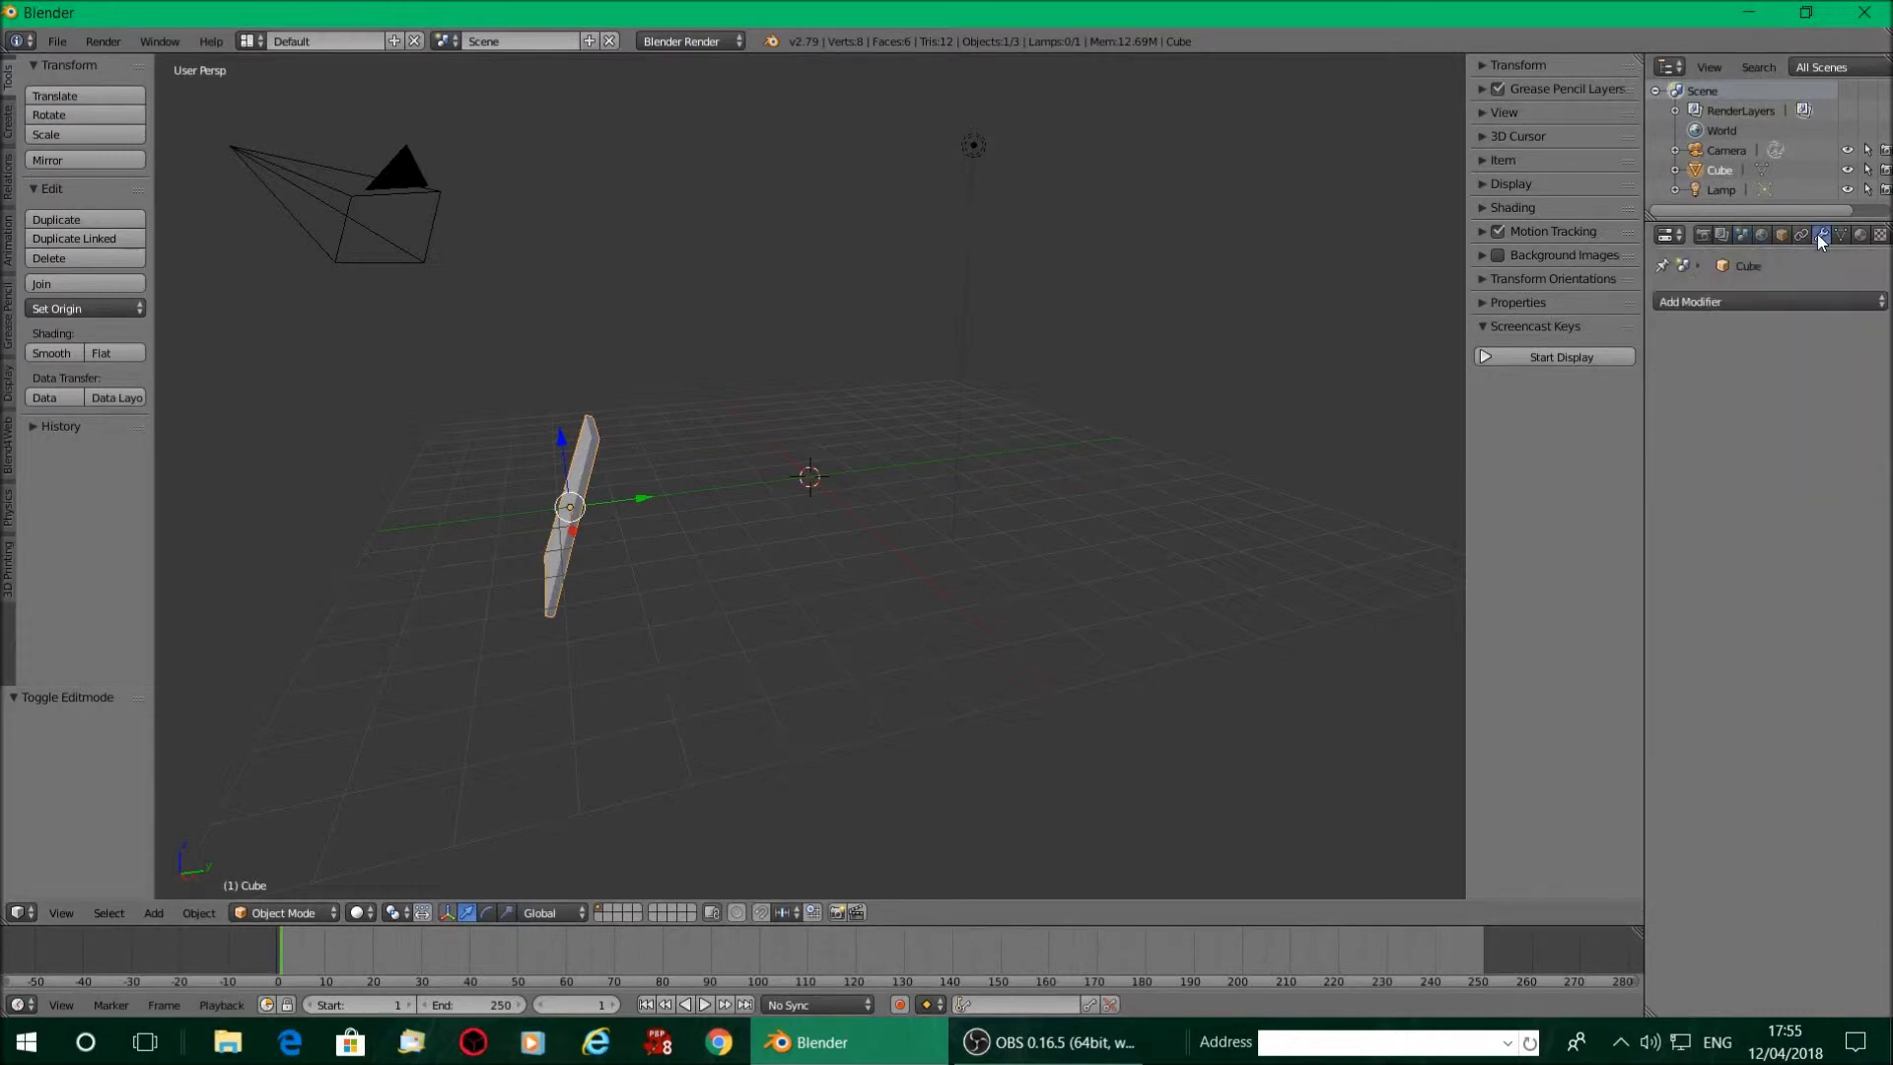
pyautogui.click(1820, 300)
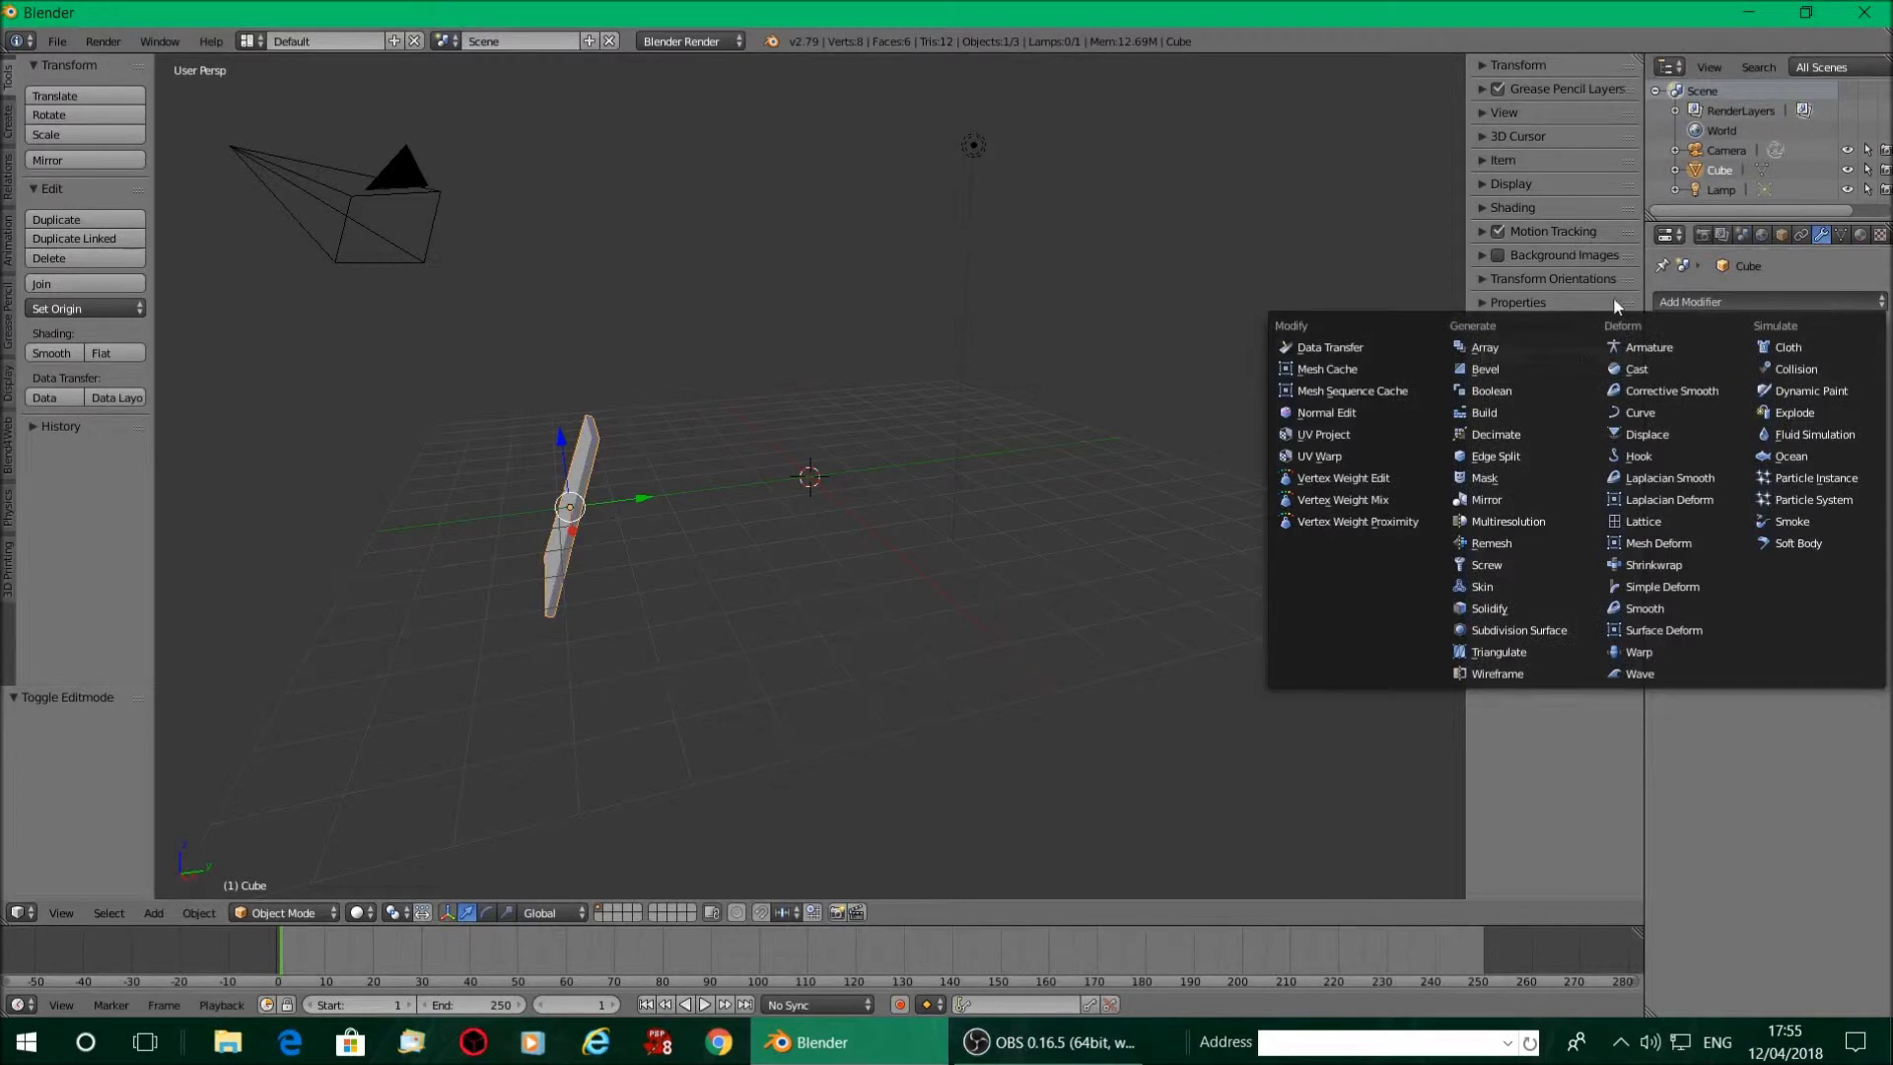
pyautogui.click(1489, 350)
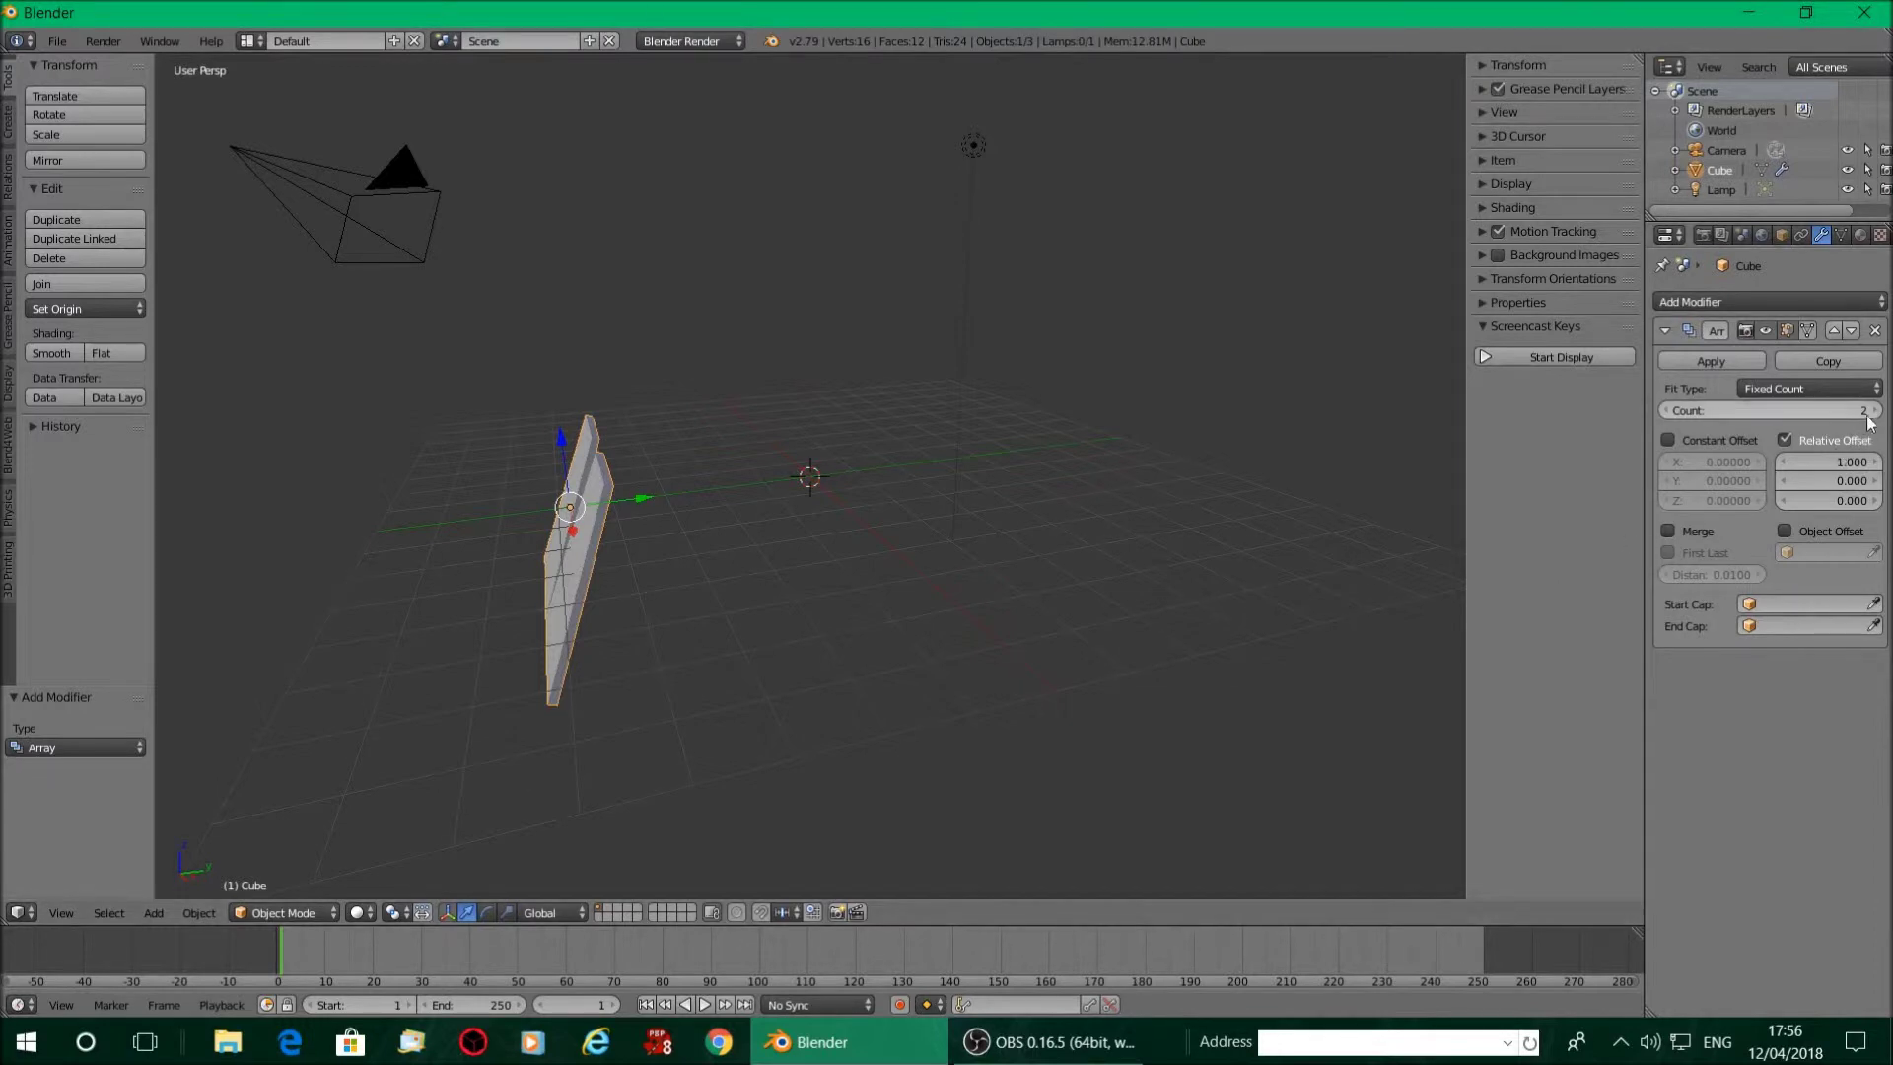
pyautogui.moveTo(1879, 420)
pyautogui.mouseDown()
pyautogui.moveTo(1853, 420)
pyautogui.moveTo(1878, 420)
pyautogui.mouseUp()
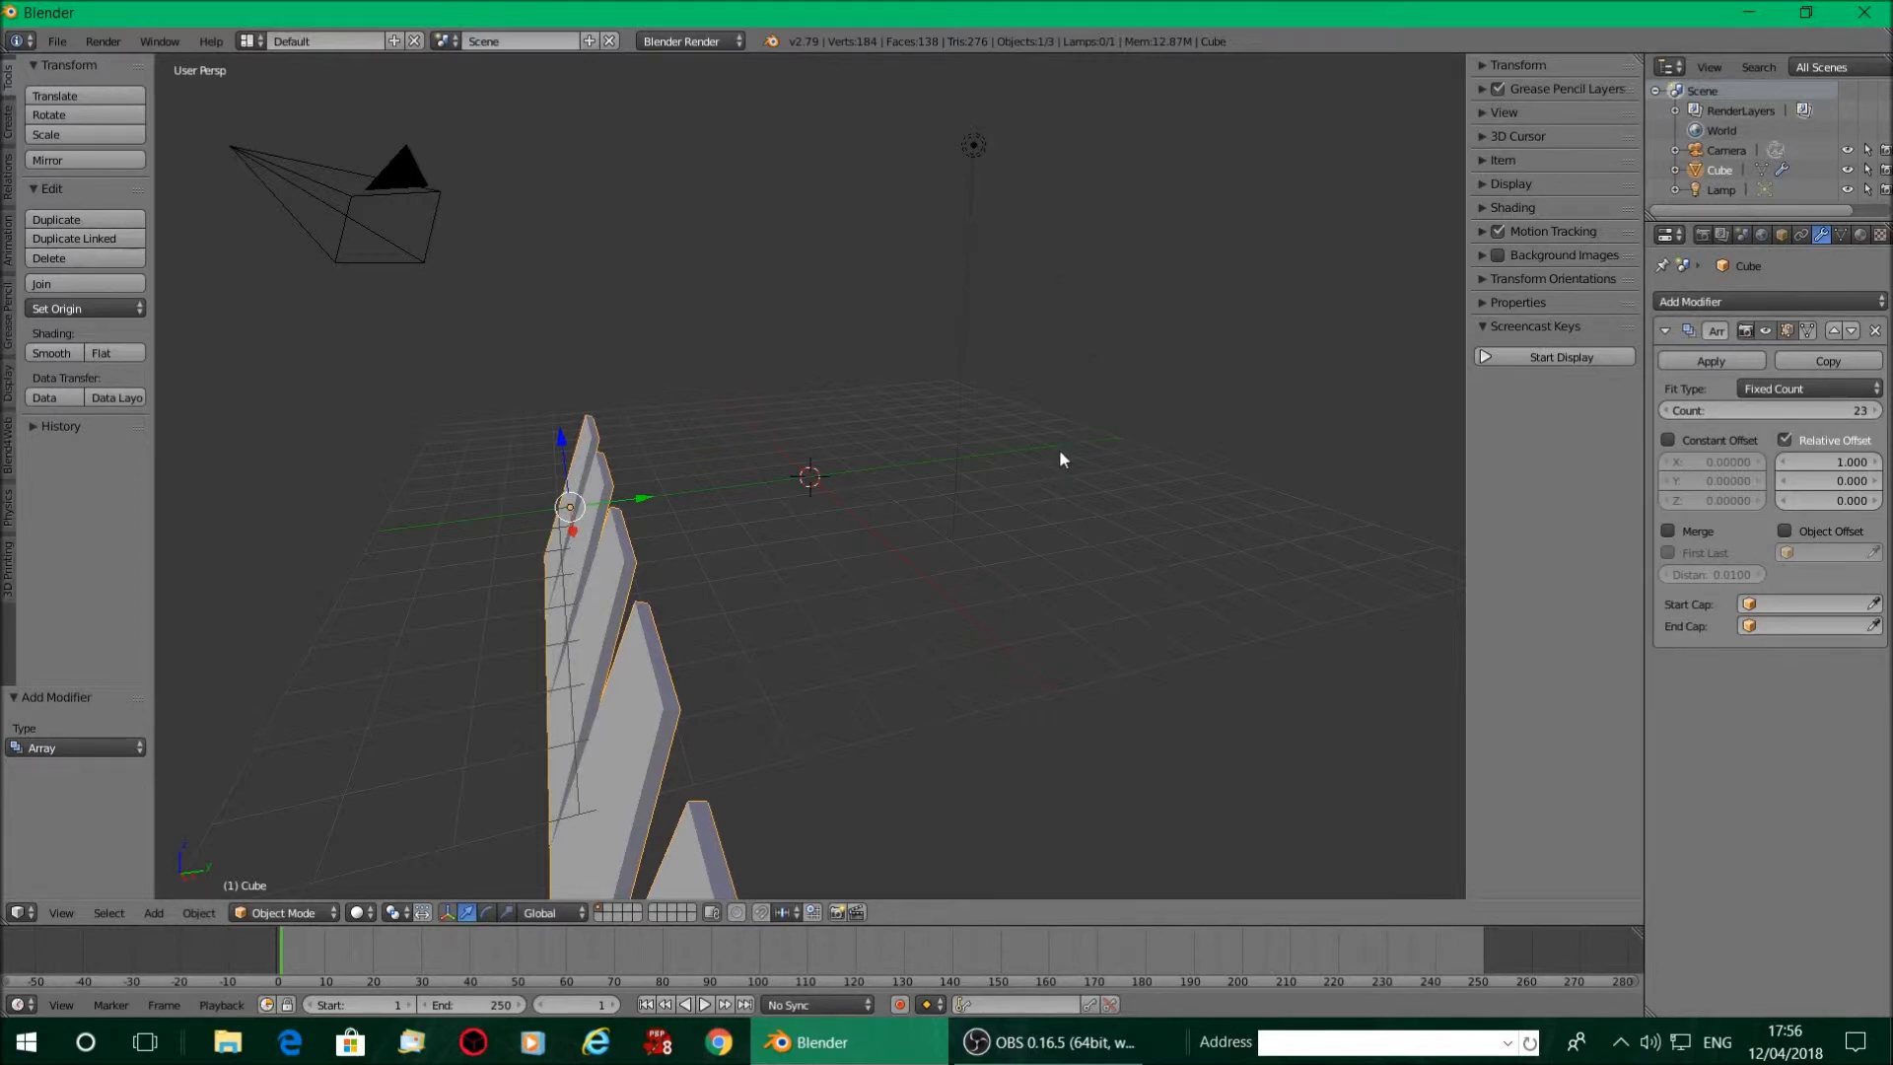
# Add a Plain Axes empty at the origin and enable Object Offset in the panel's Array modifier
pyautogui.click(160, 912)
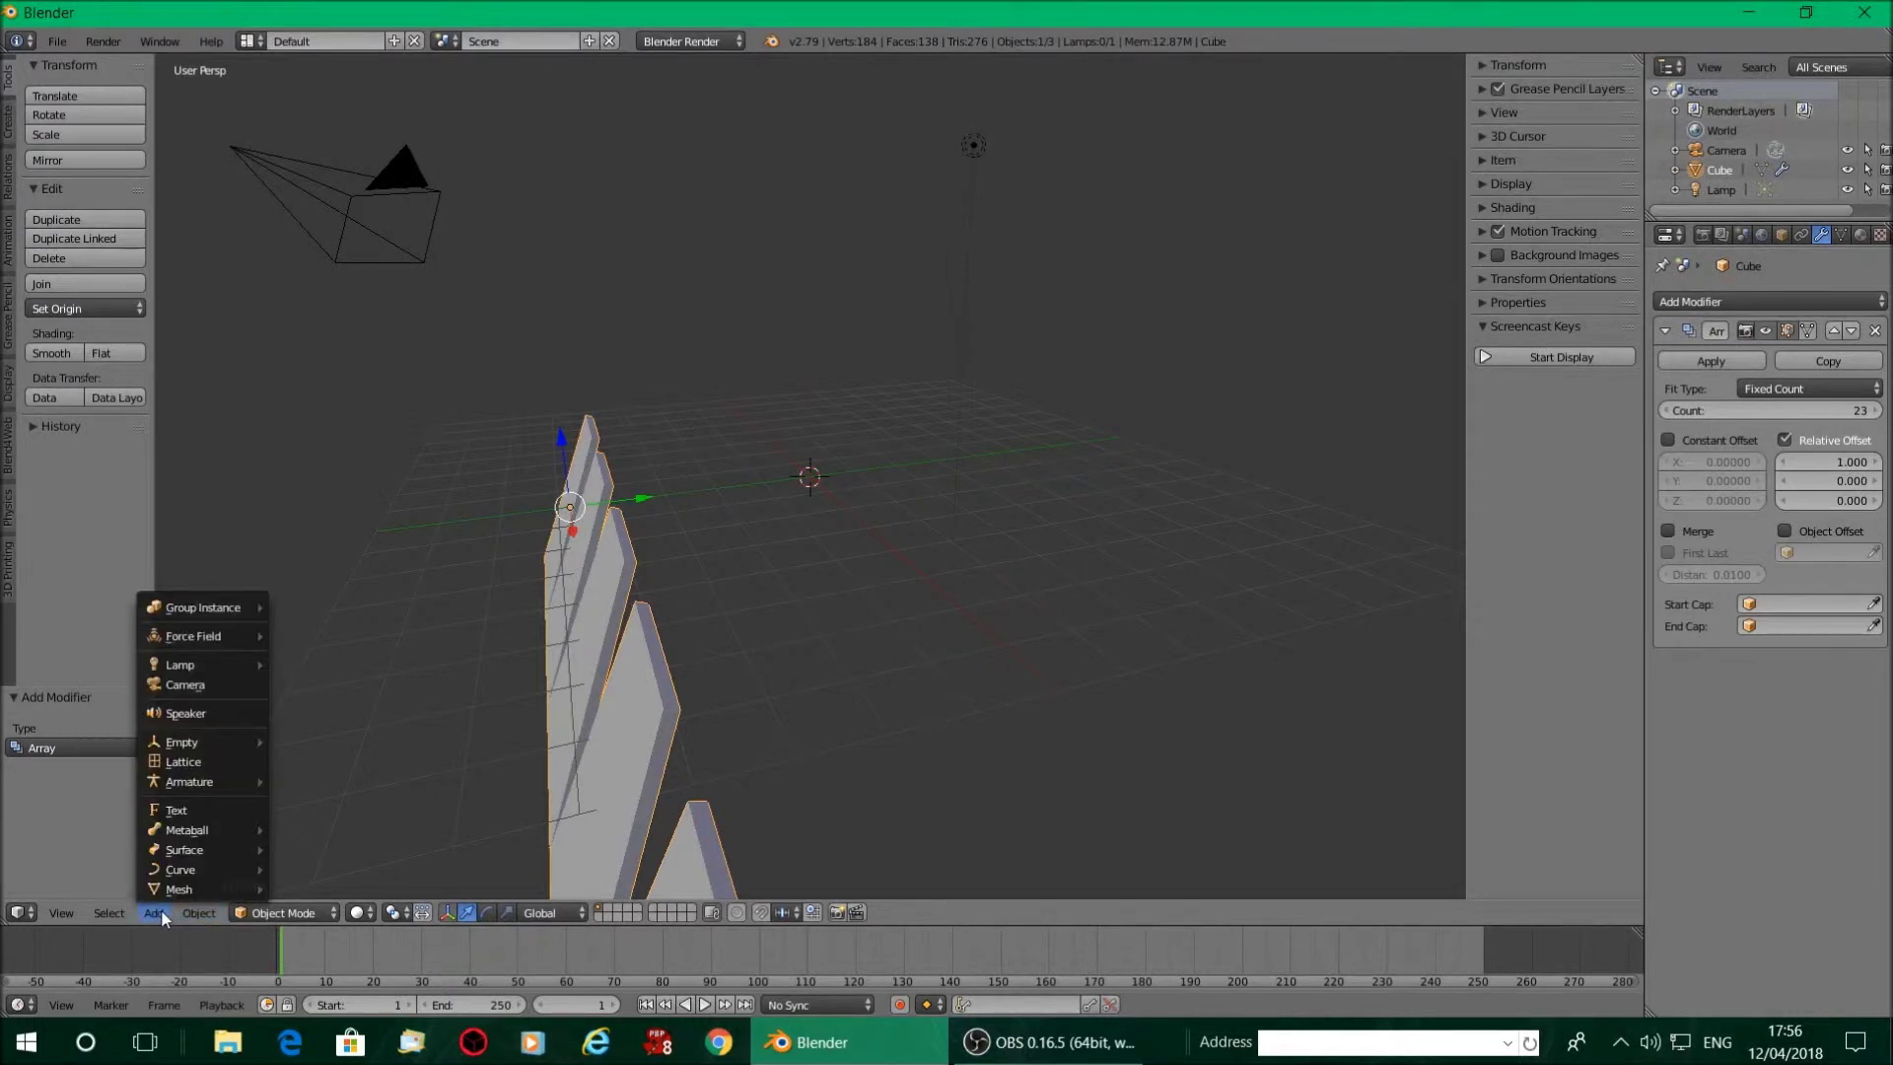
pyautogui.moveTo(202, 746)
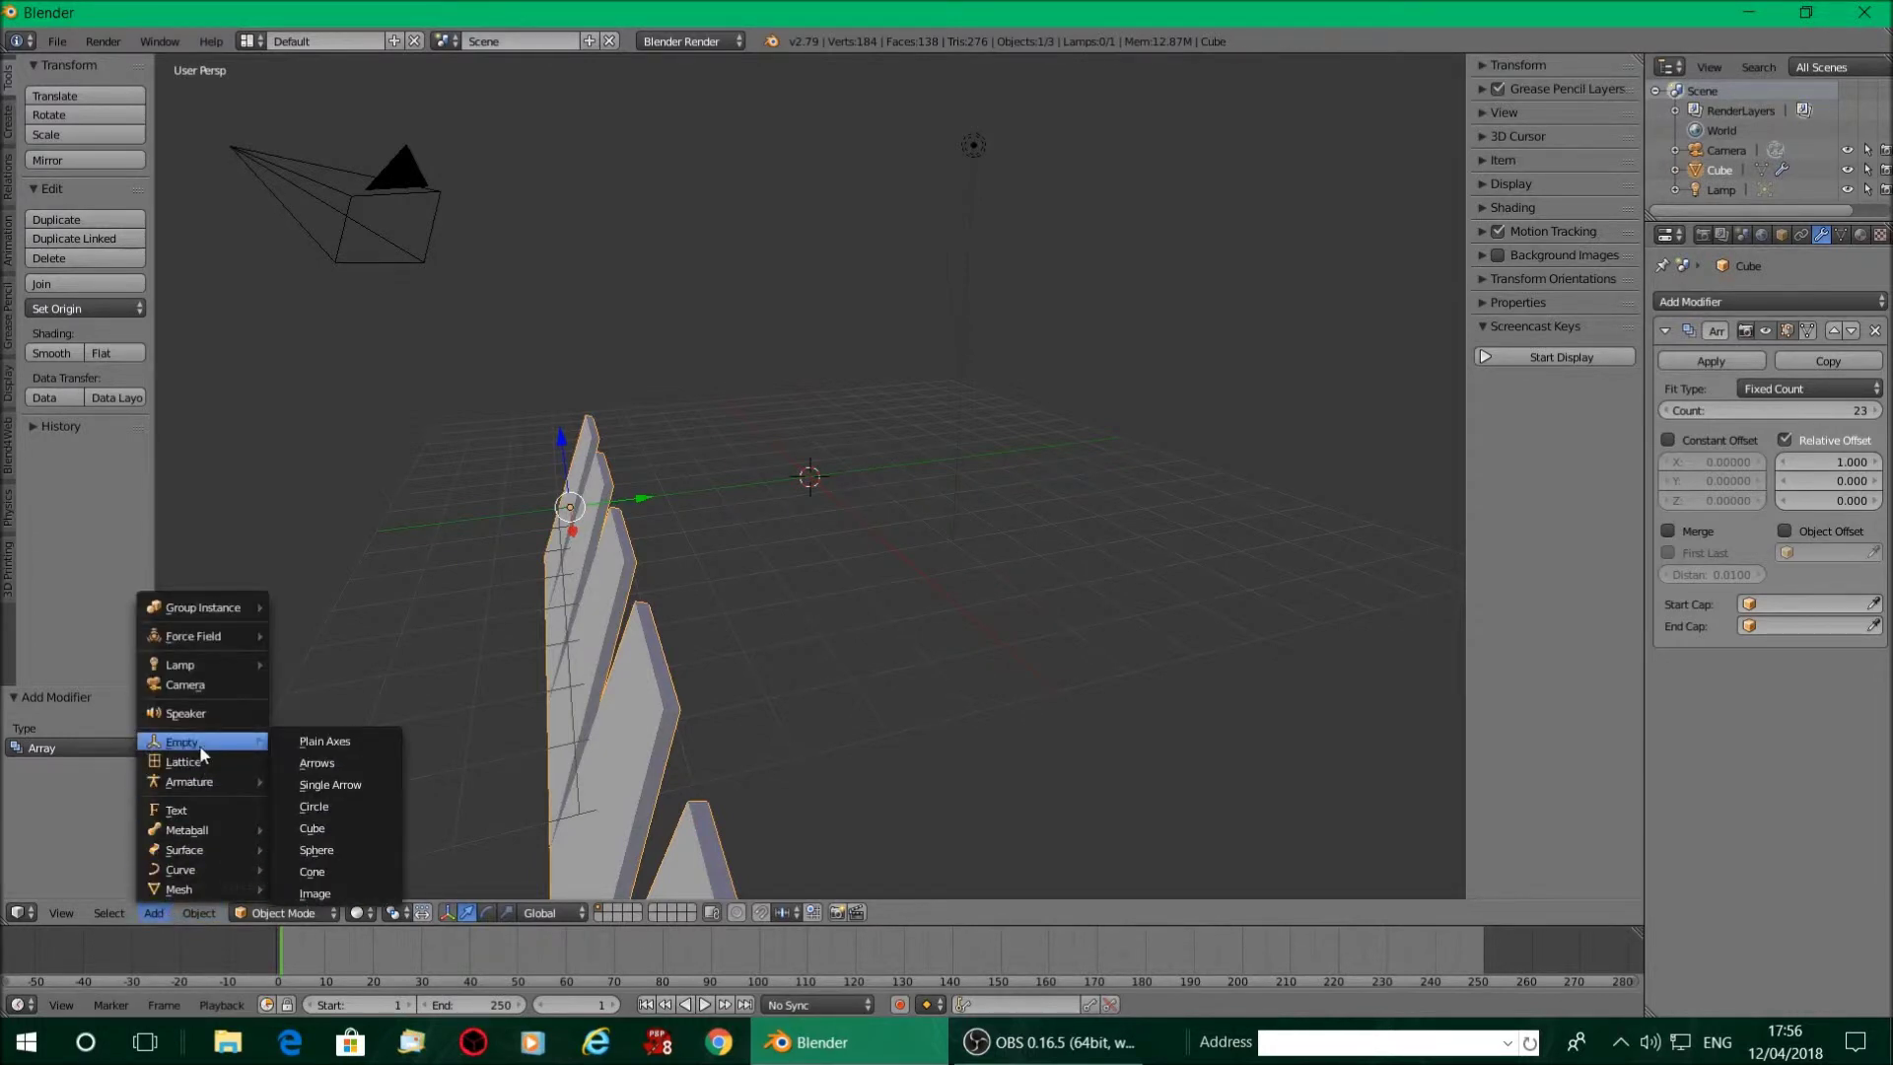
pyautogui.click(341, 744)
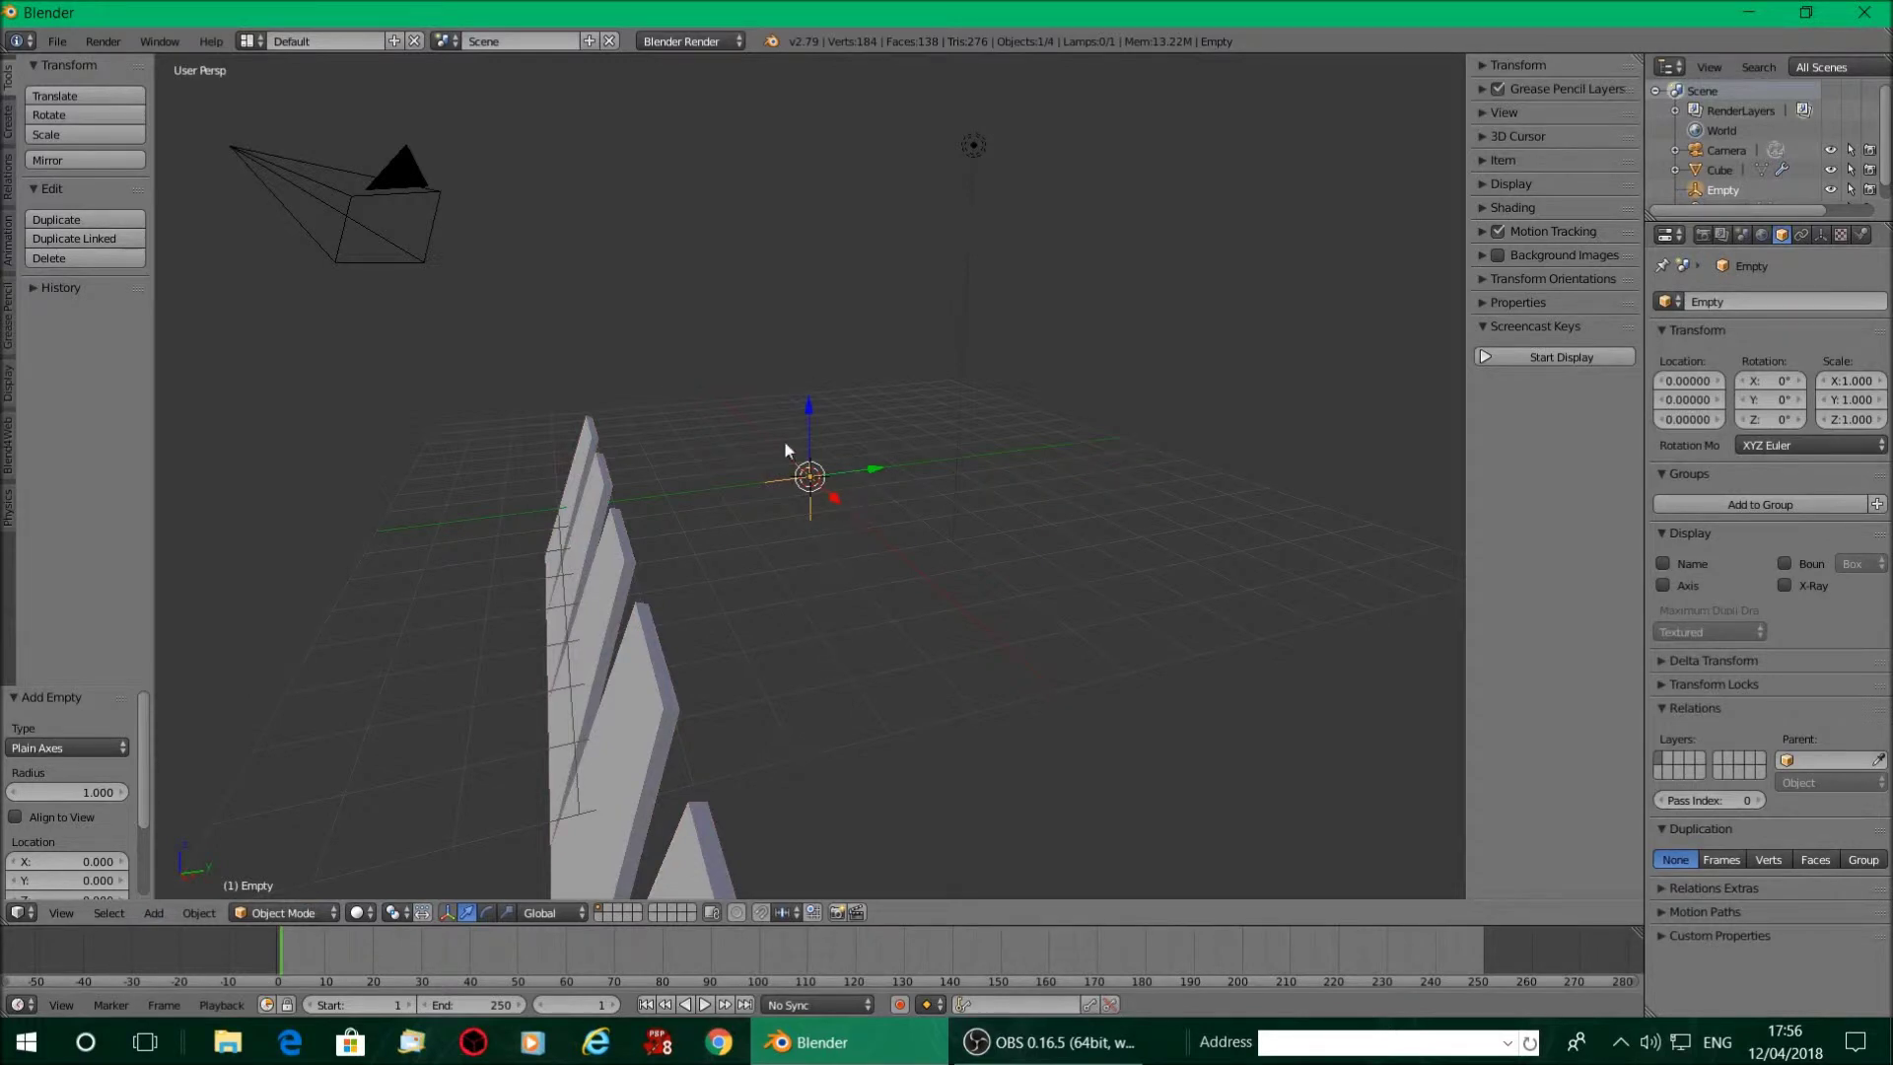
pyautogui.rightClick(564, 508)
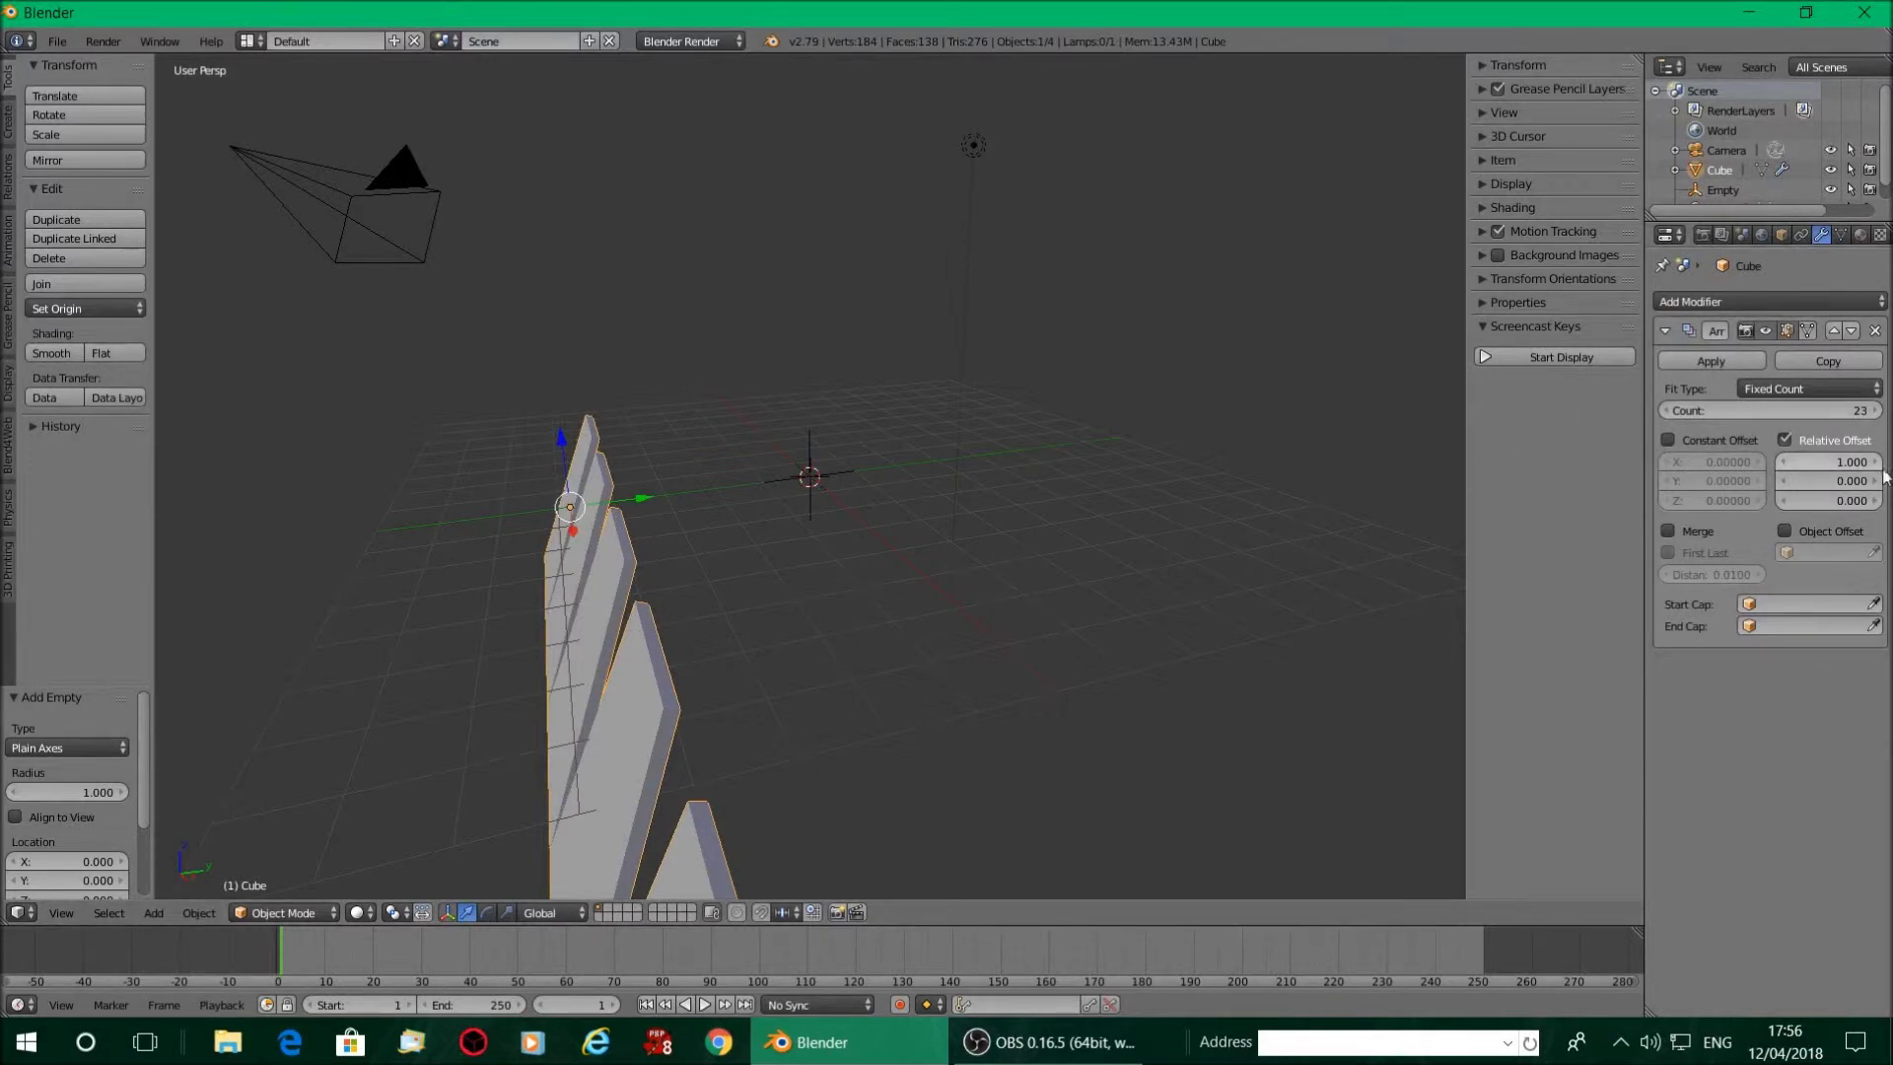
pyautogui.click(1784, 532)
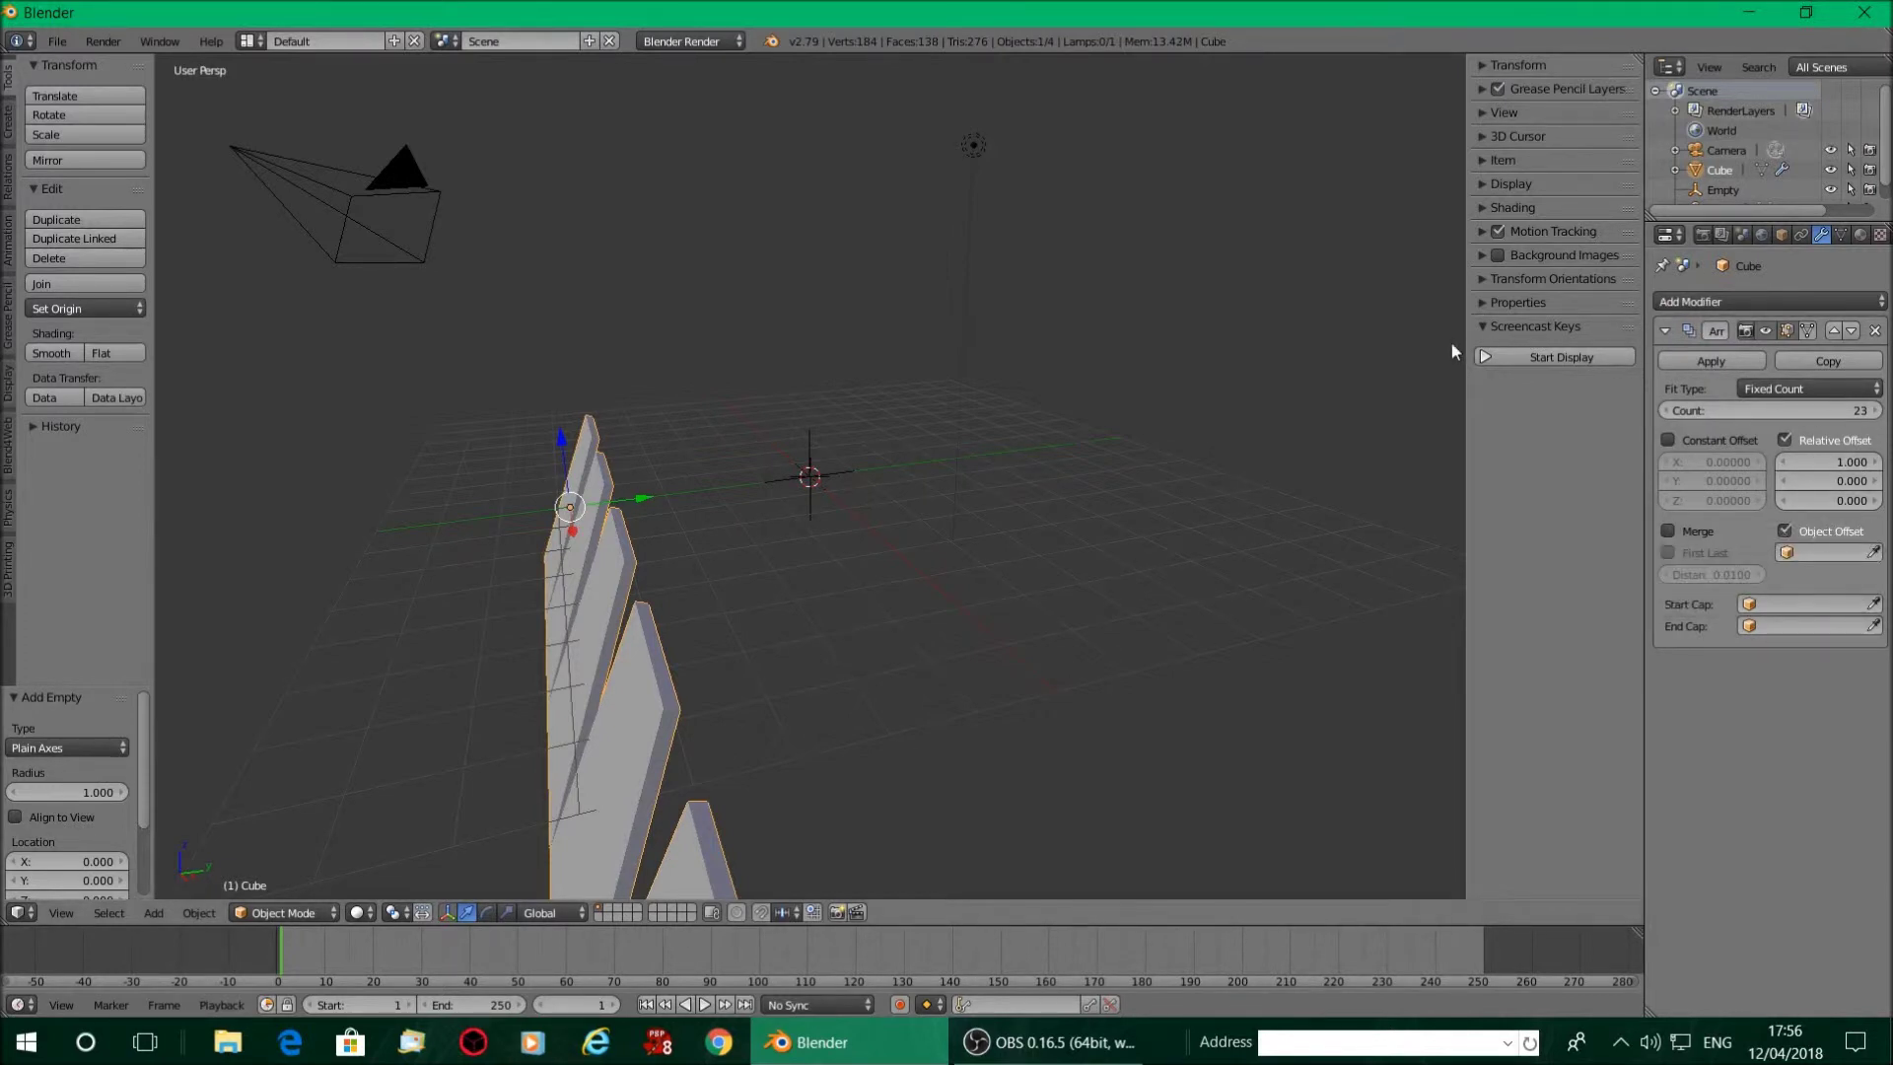
pyautogui.rightClick(810, 444)
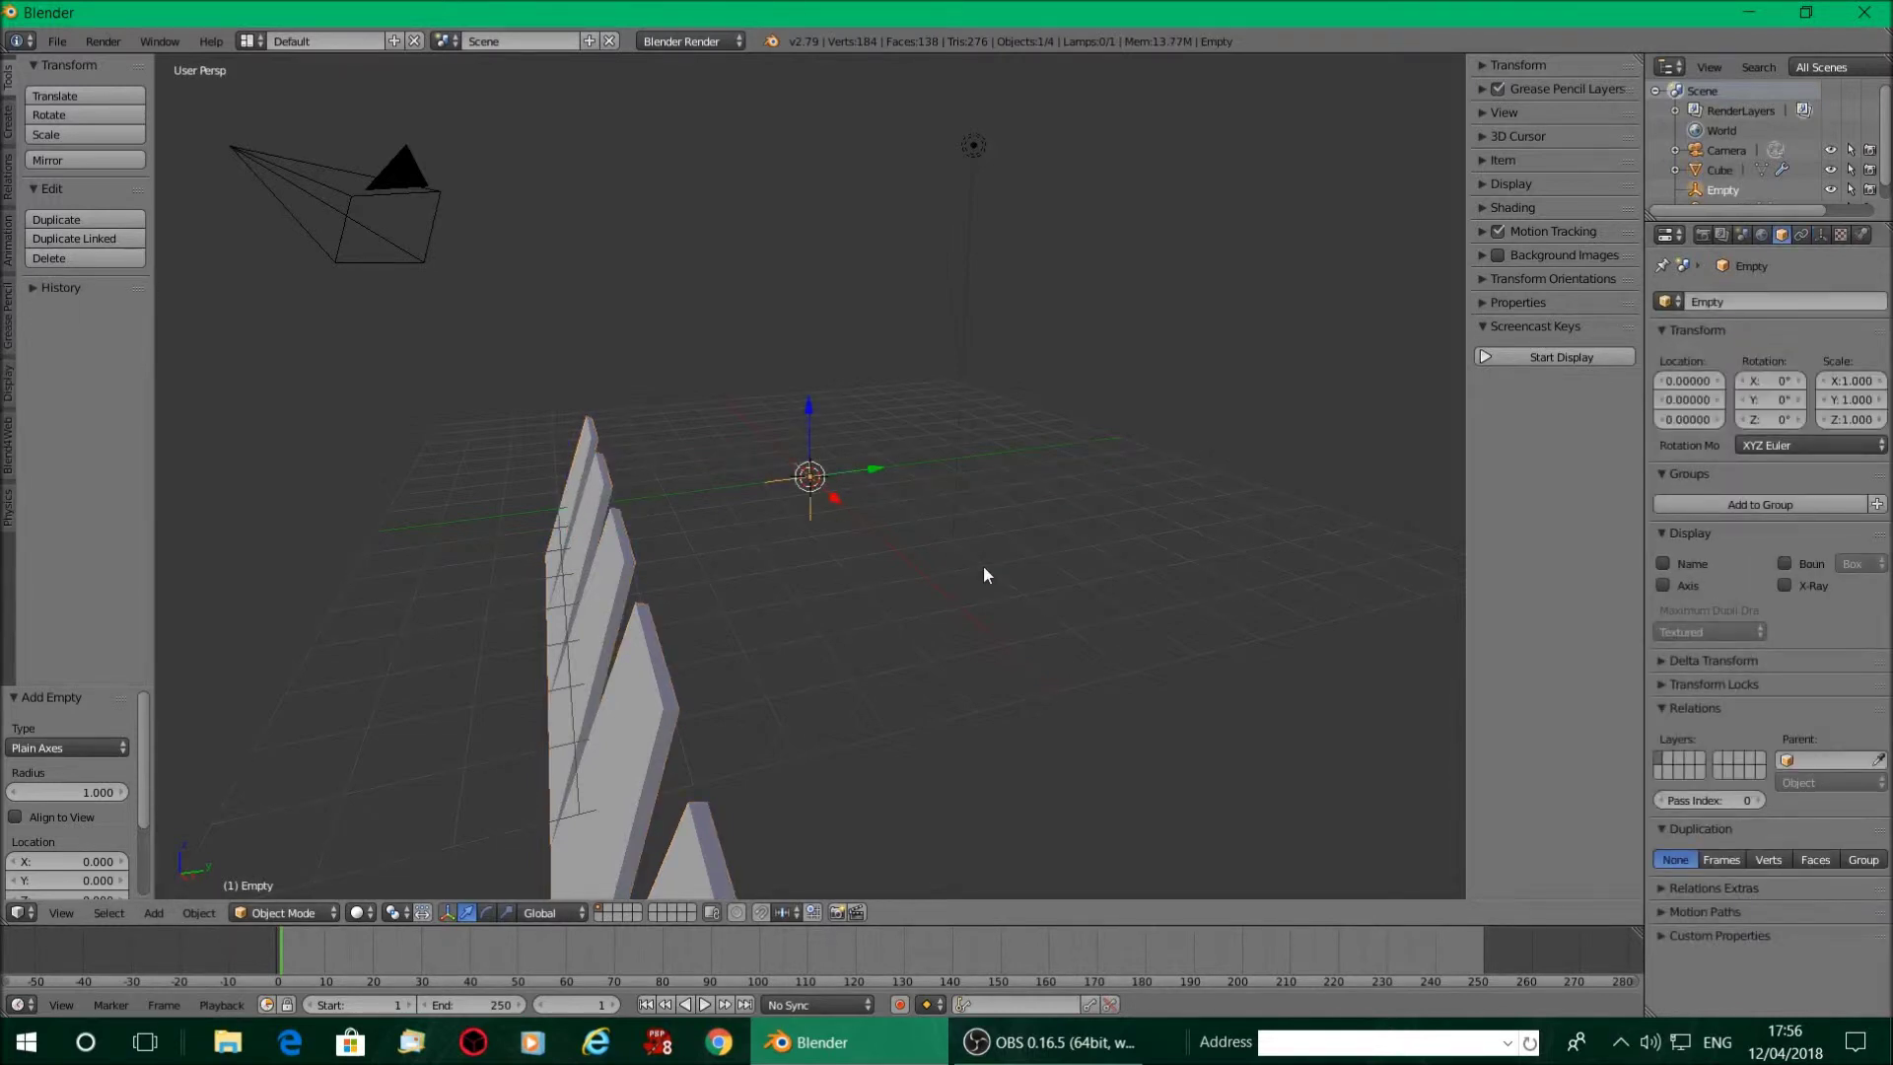
pyautogui.press('r')
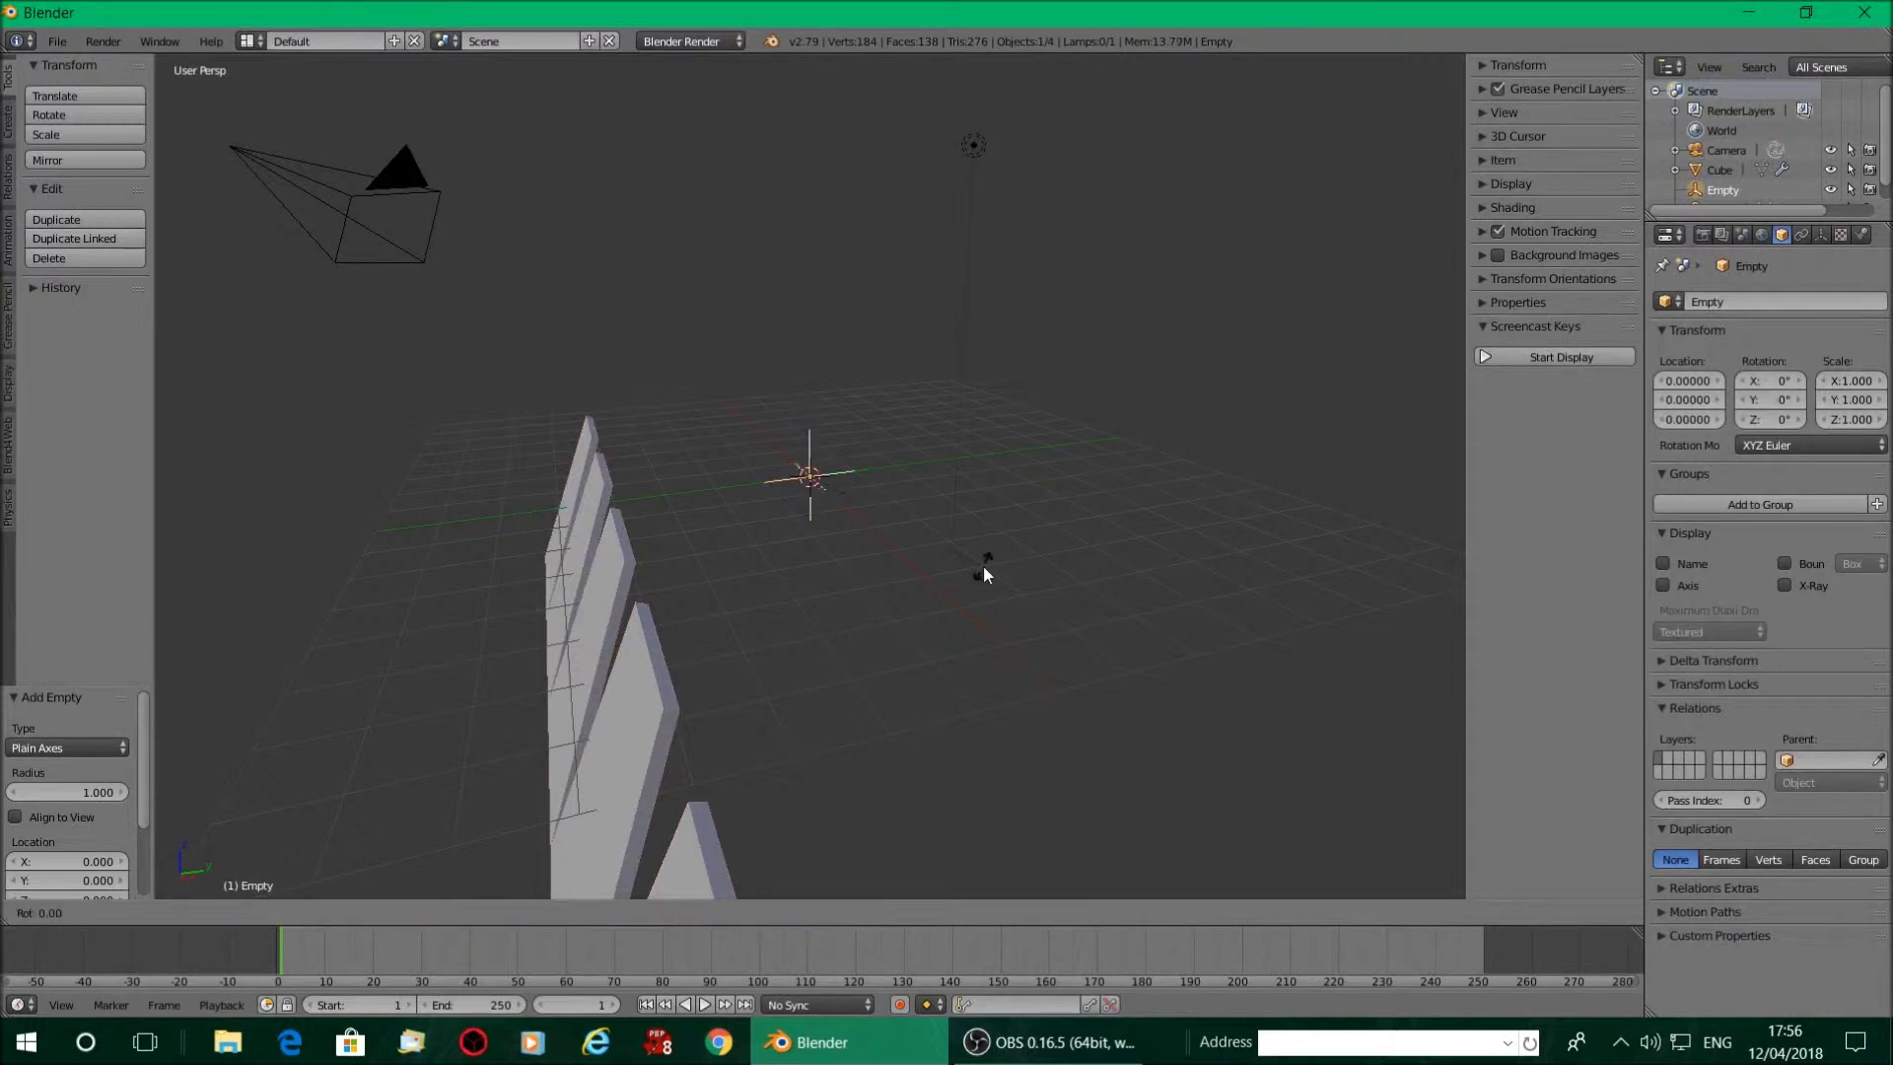
pyautogui.press('z')
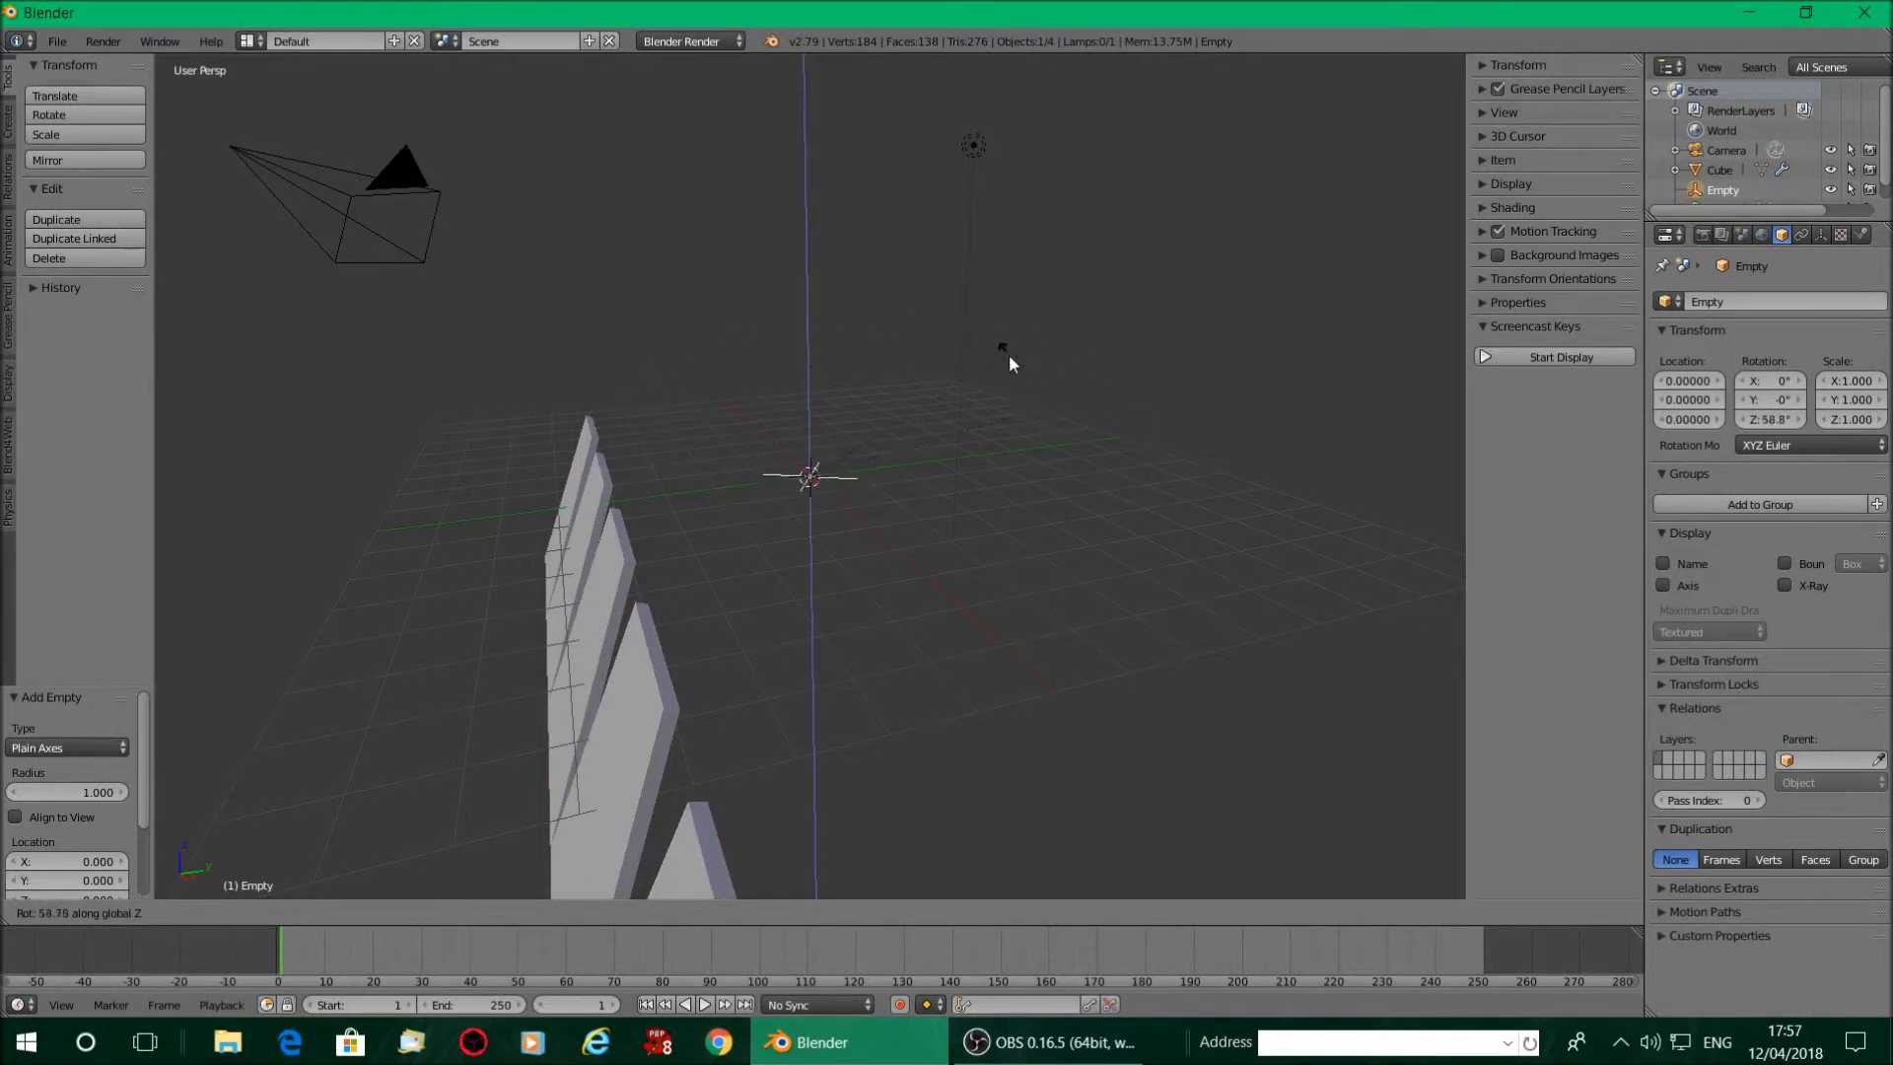
pyautogui.press('Escape')
# Switch the panel's Array modifier from relative to constant offset and set its count to 16
pyautogui.rightClick(604, 564)
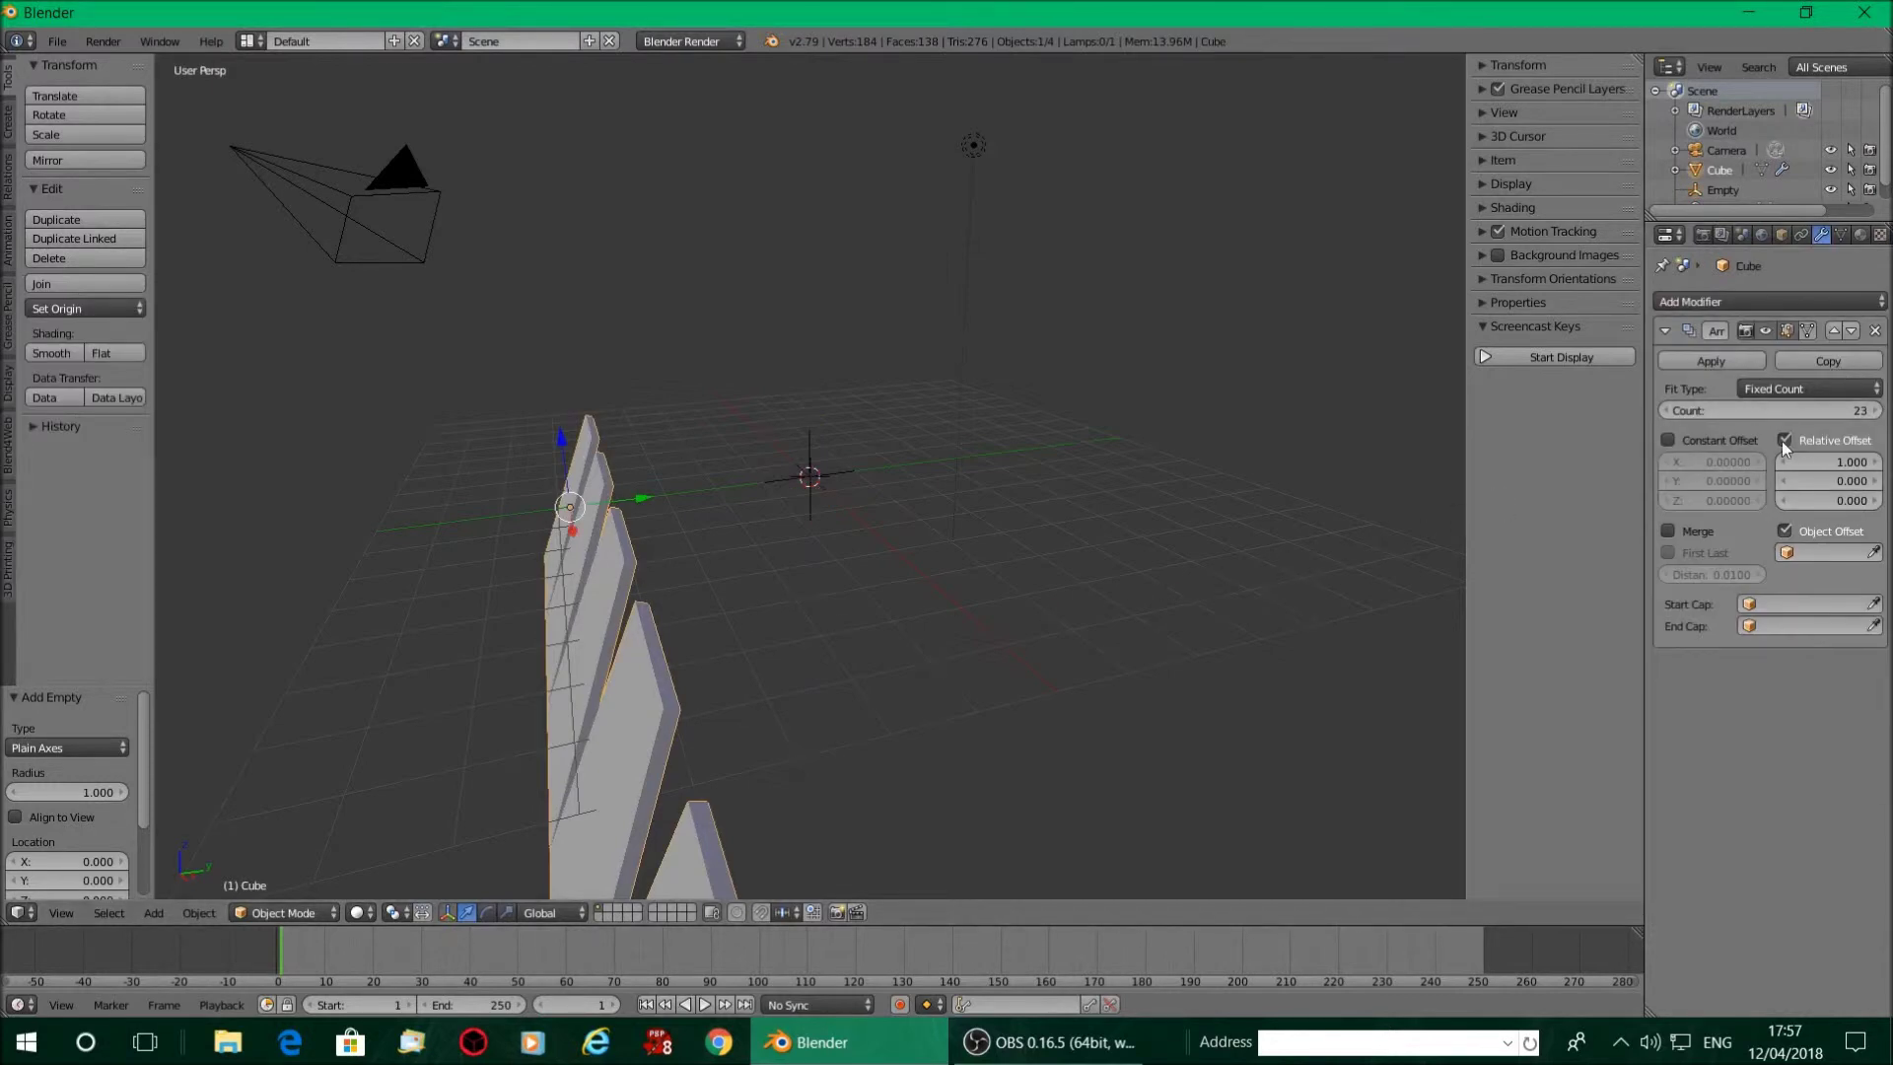
pyautogui.click(1668, 440)
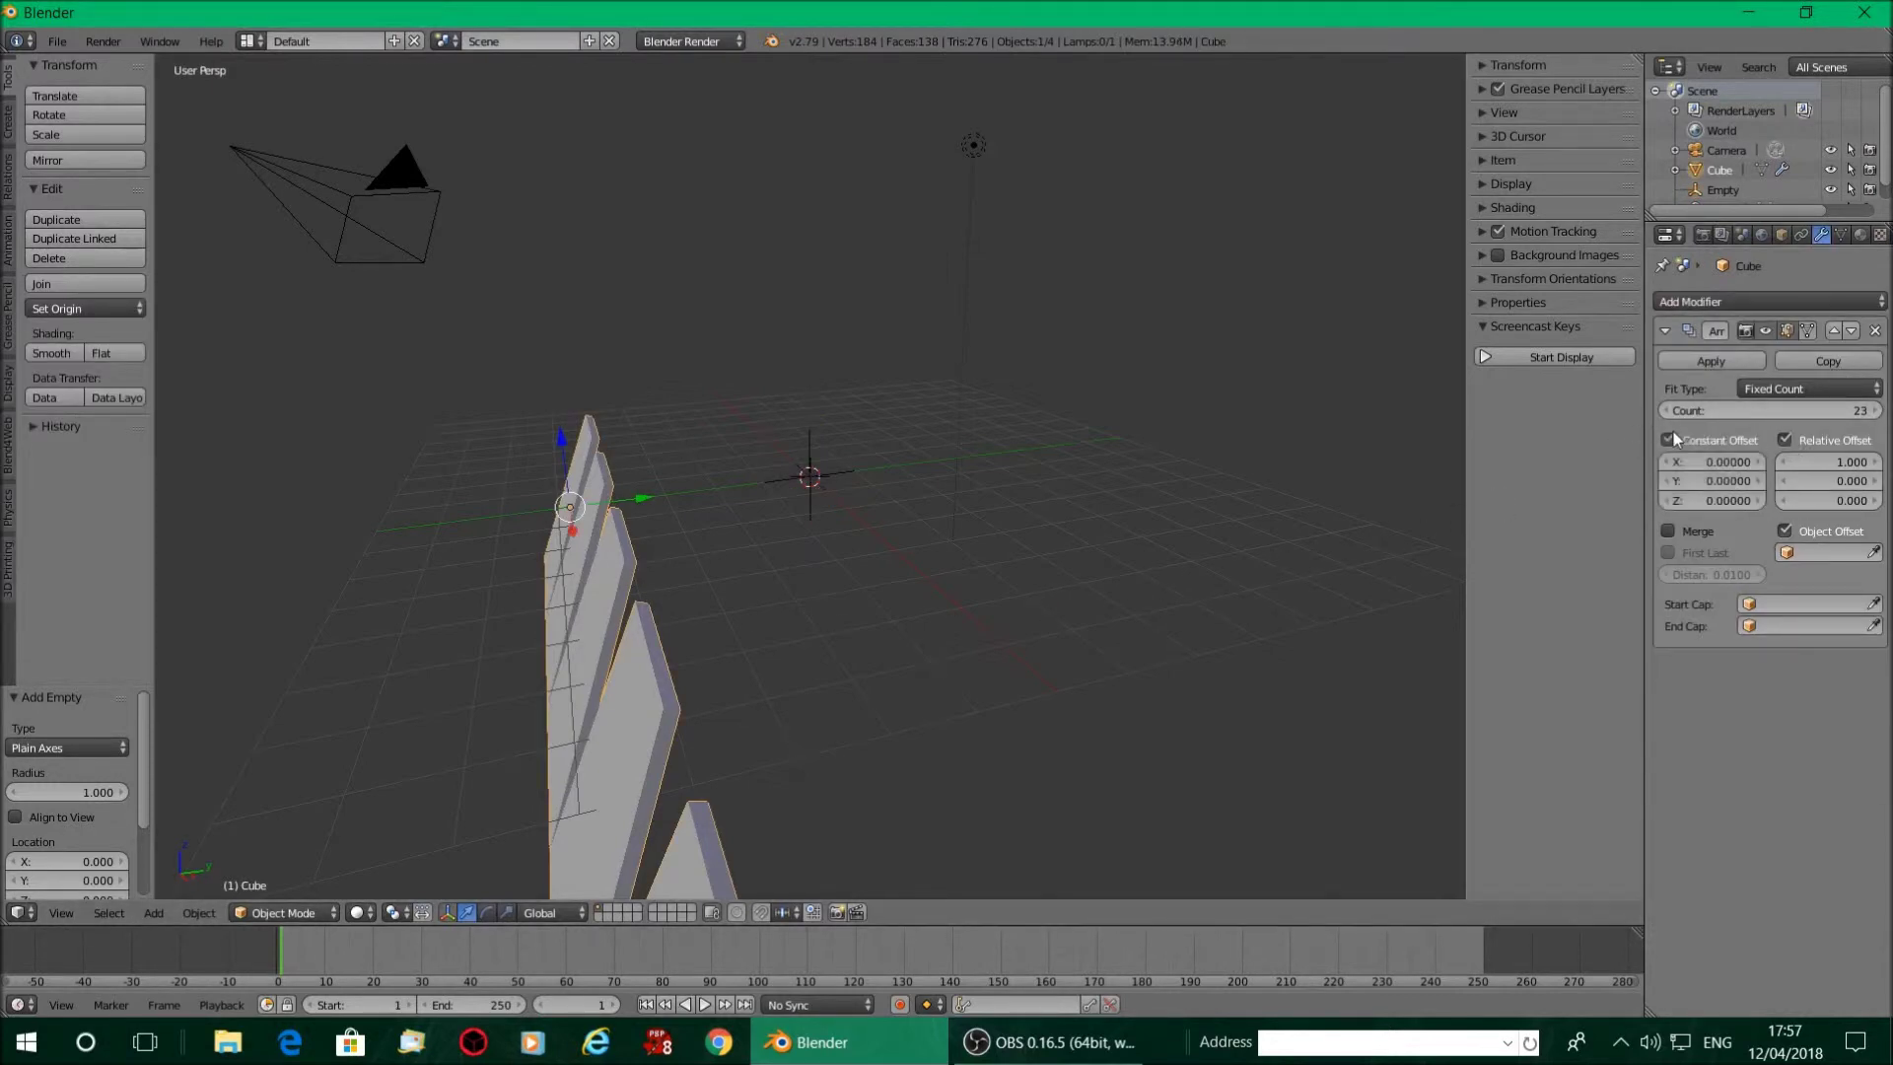
pyautogui.click(1785, 440)
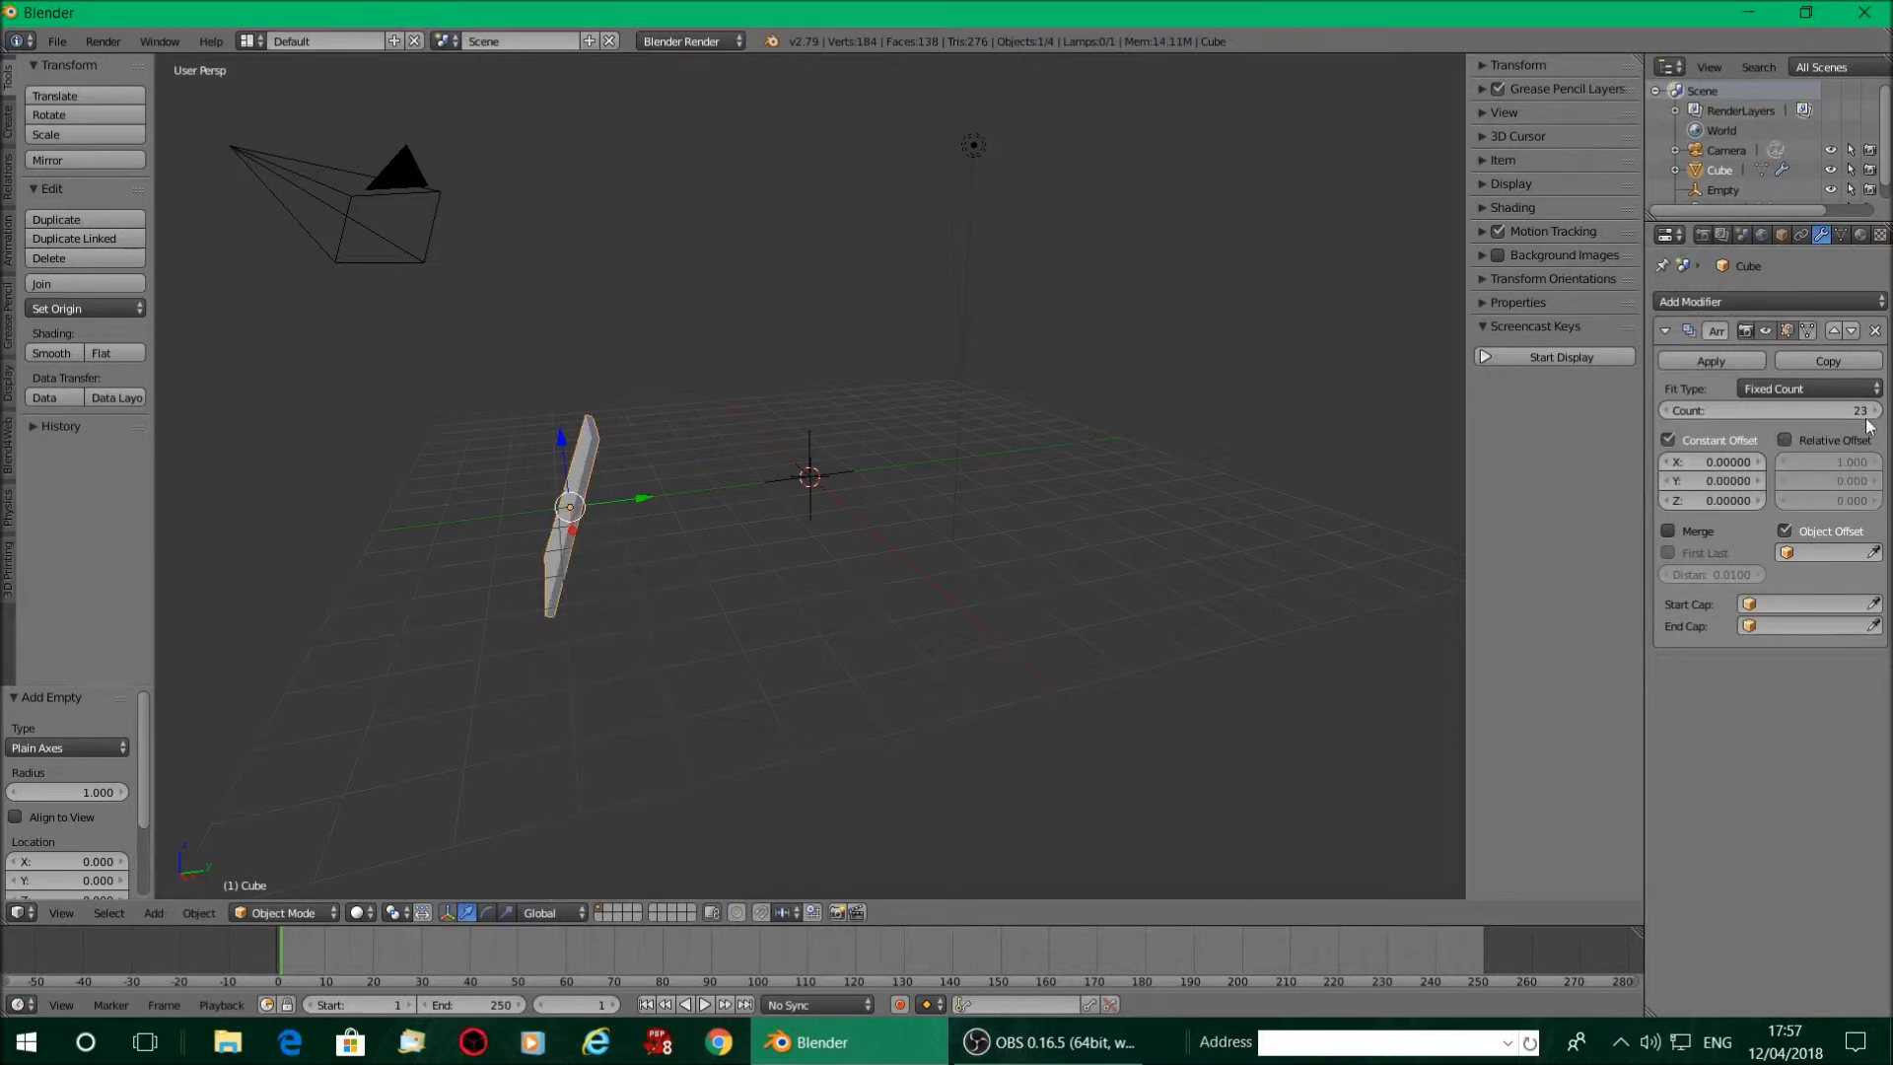
pyautogui.moveTo(1841, 410)
pyautogui.mouseDown()
pyautogui.moveTo(1754, 410)
pyautogui.moveTo(1823, 410)
pyautogui.mouseUp()
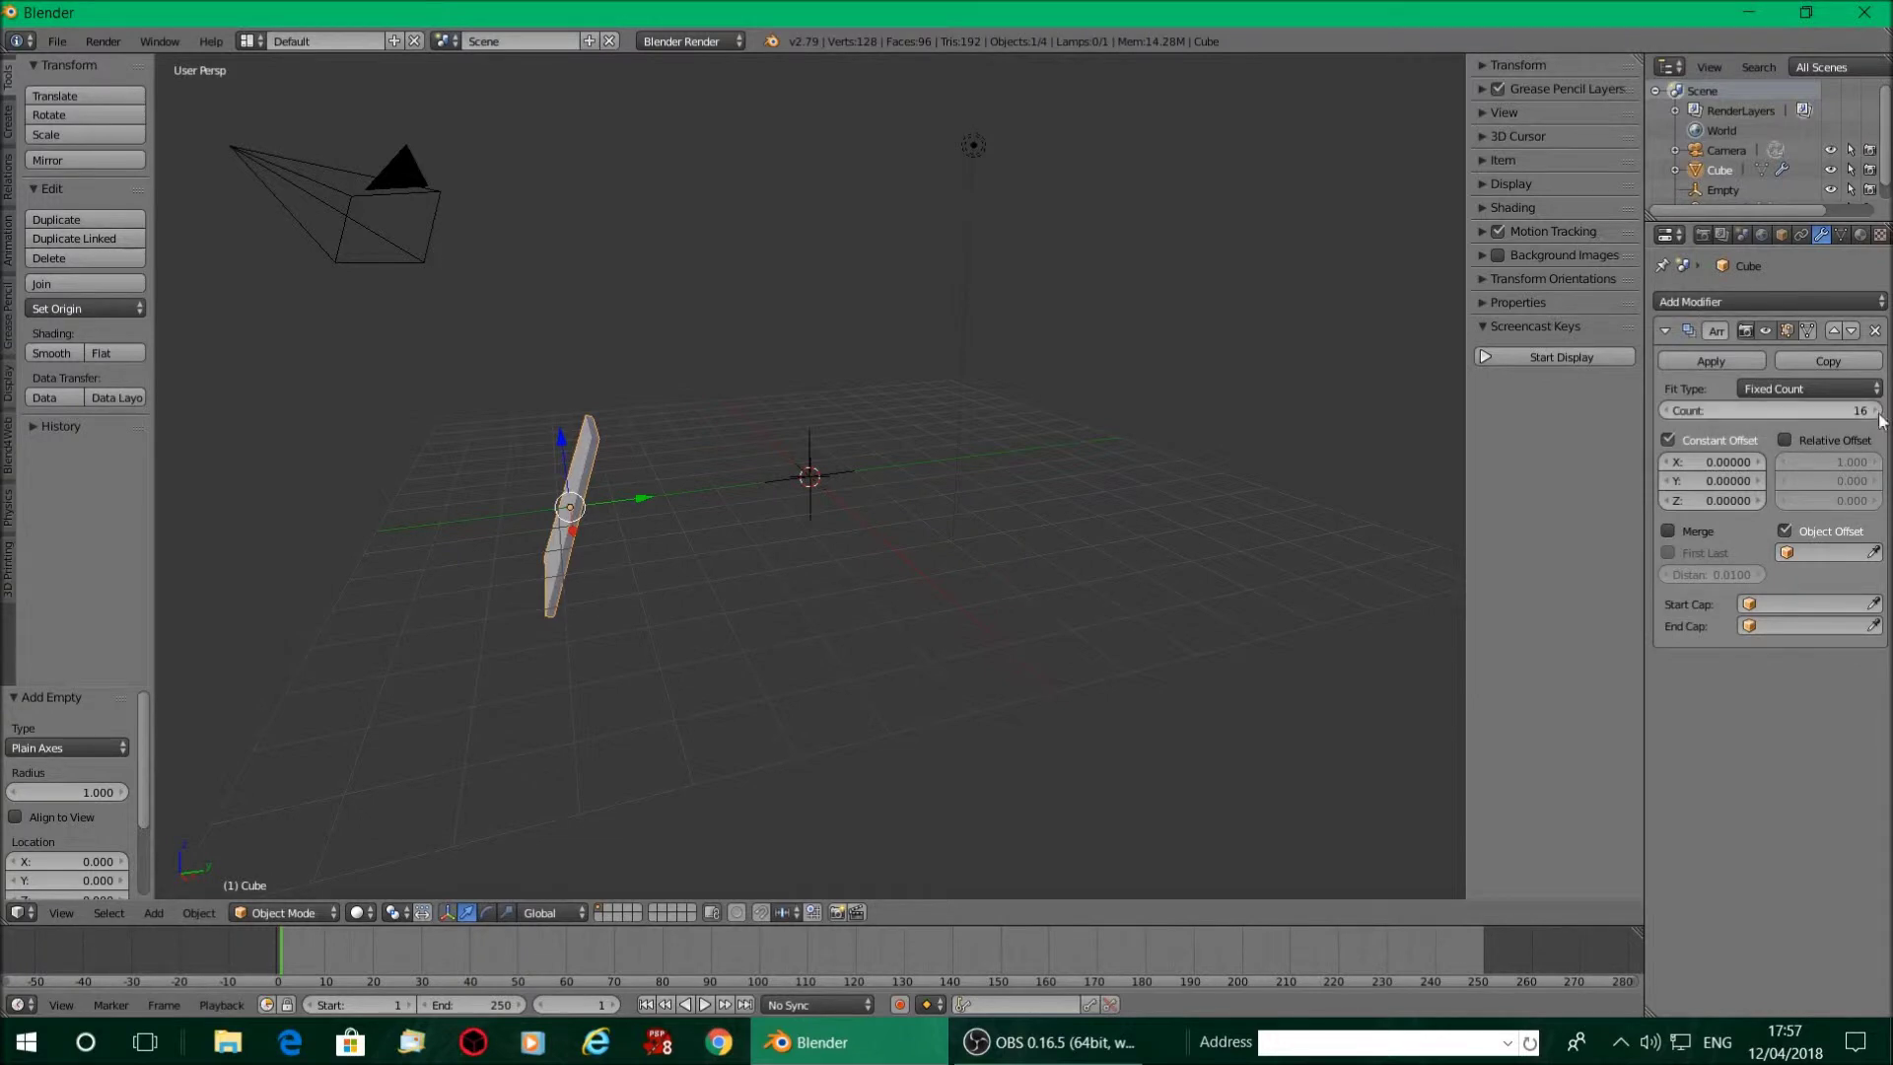
# Re-enable the array's relative offset and assign the Empty as its object offset
pyautogui.click(1787, 440)
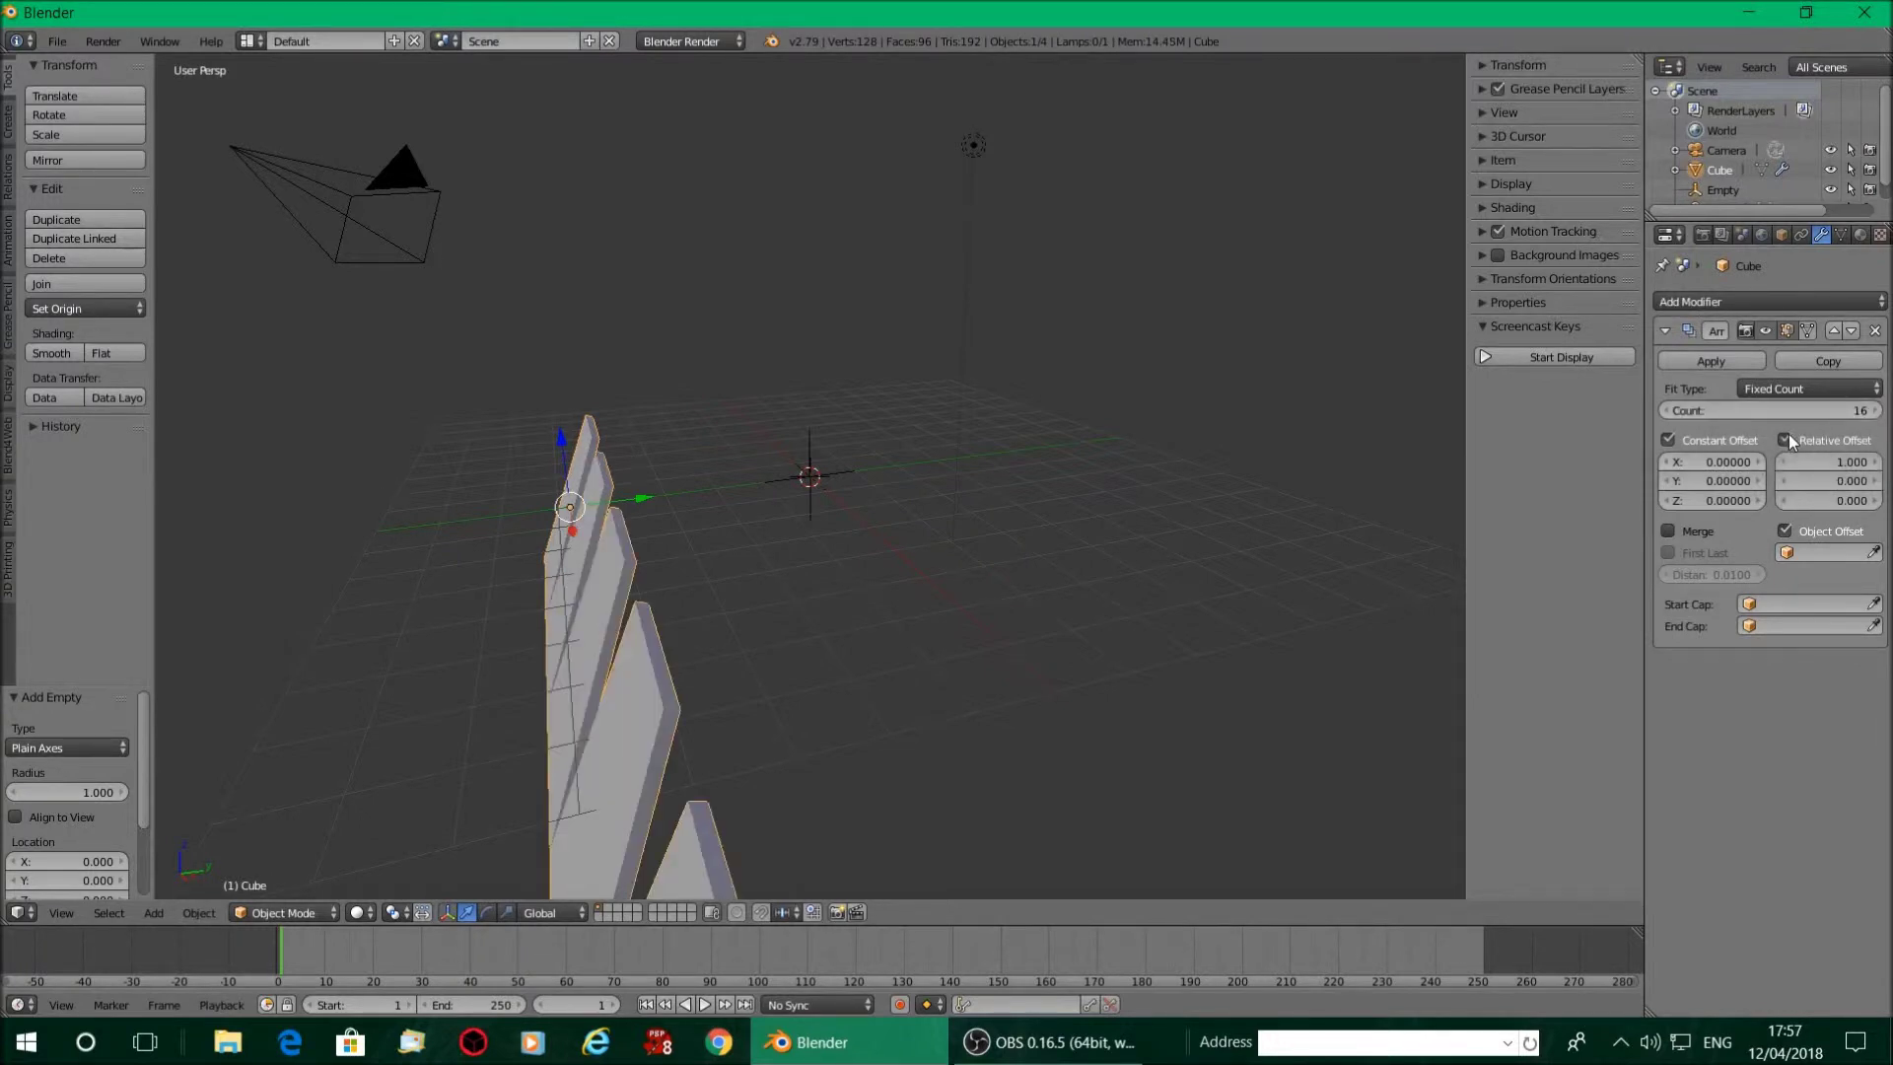
pyautogui.click(1824, 554)
pyautogui.click(1711, 601)
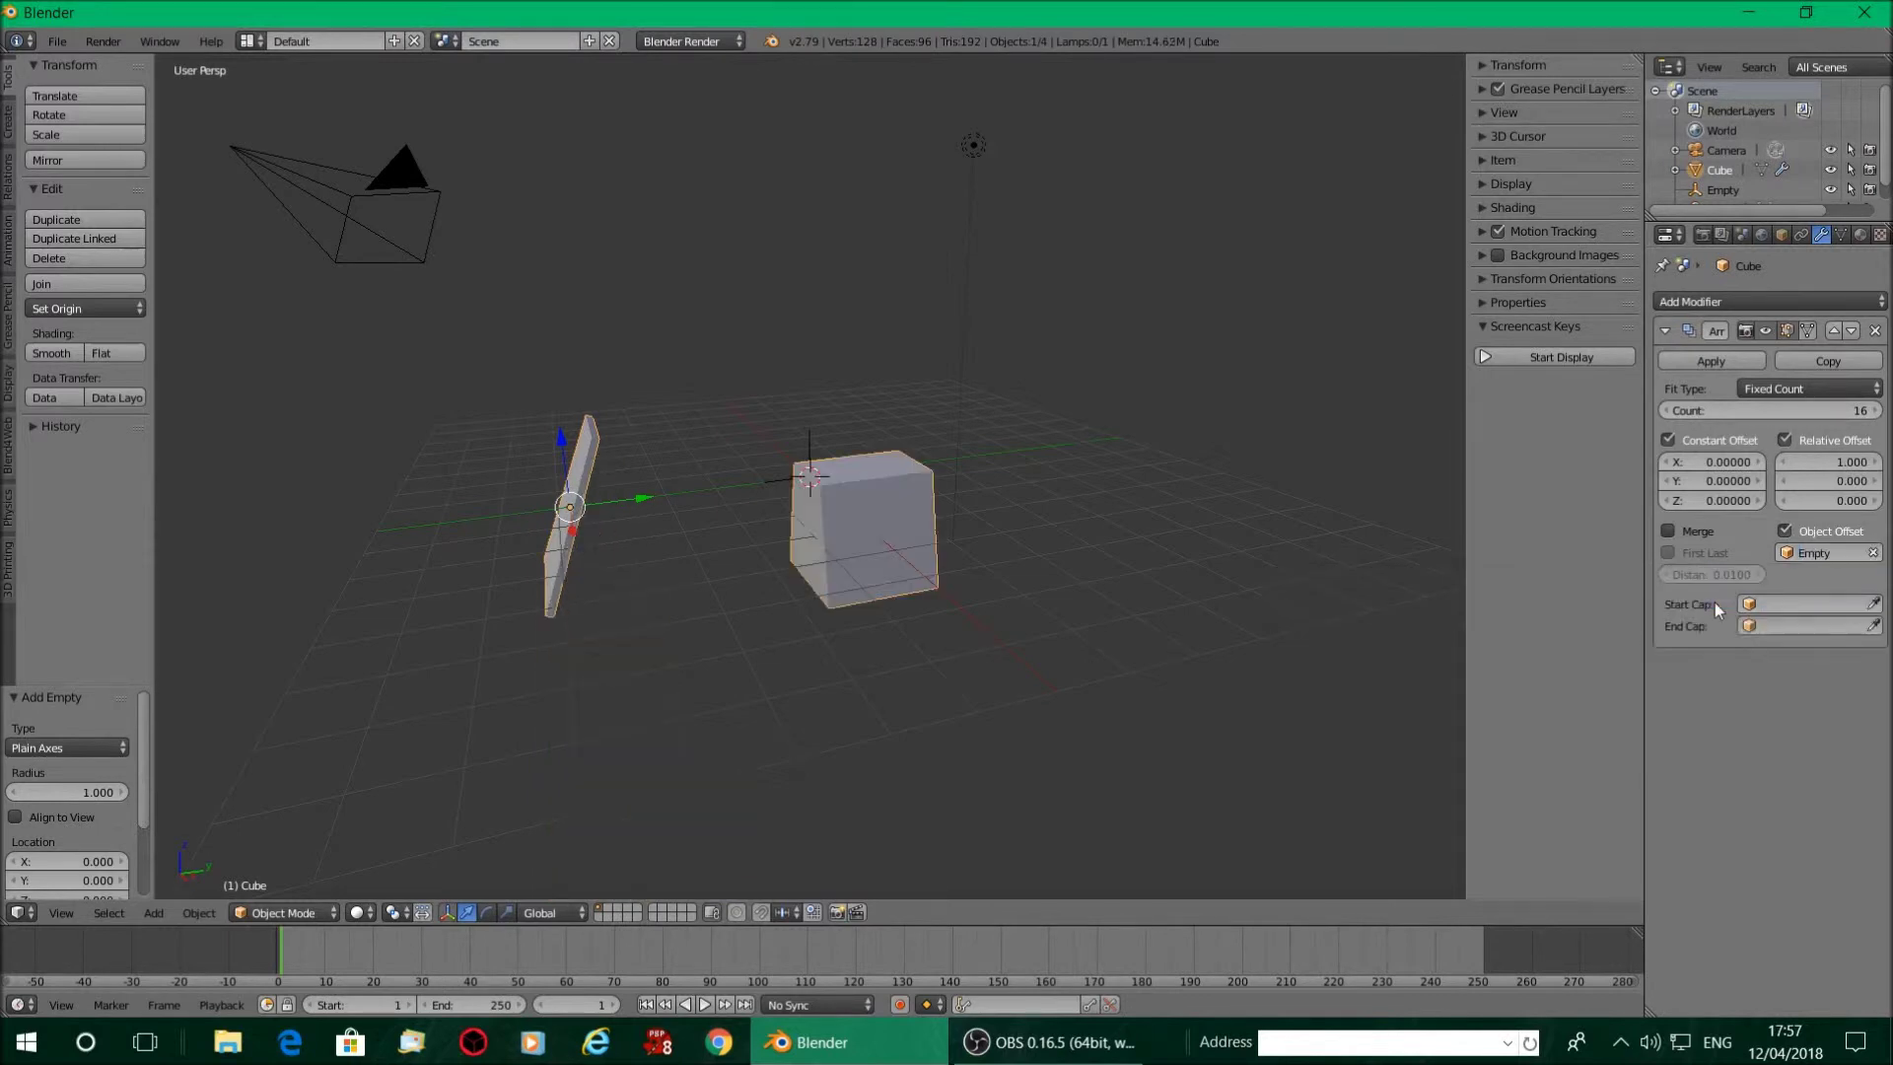
# Try rotating the empty freely to turn the array copies
pyautogui.rightClick(809, 453)
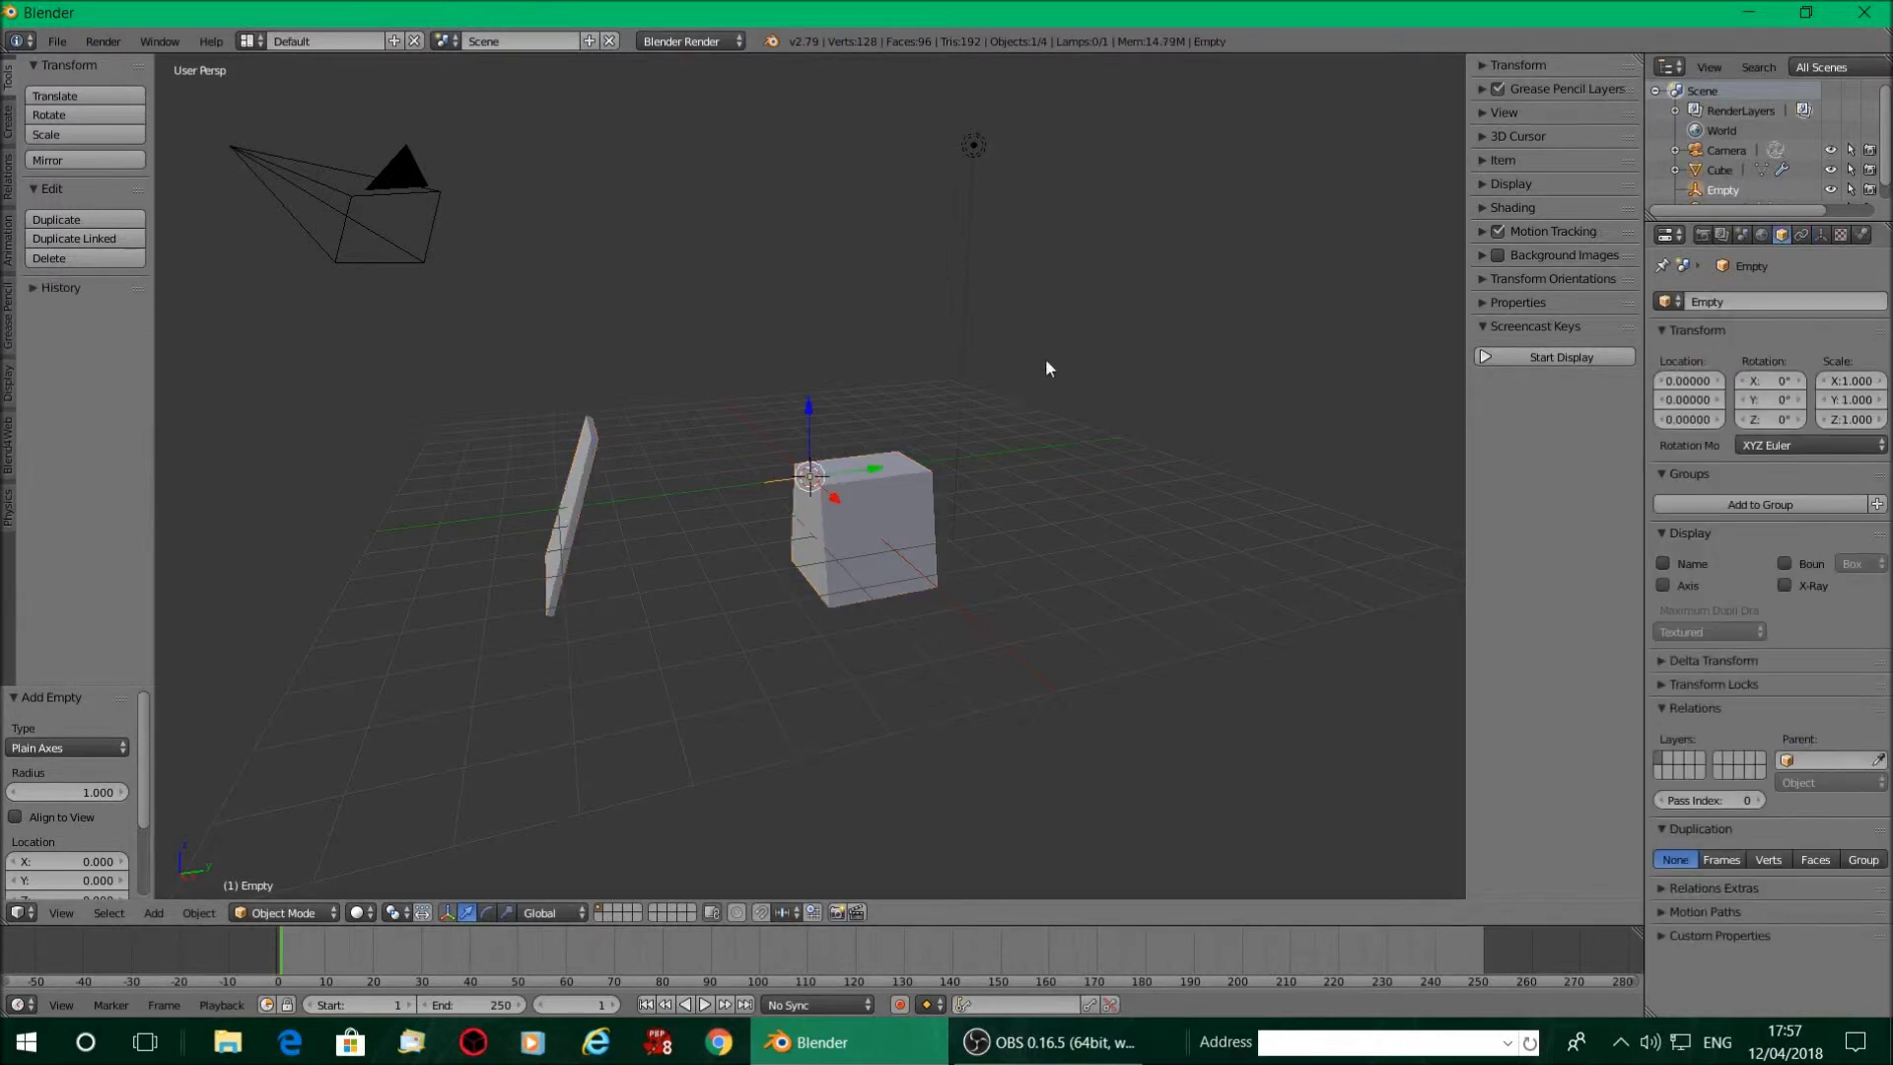
pyautogui.press('r')
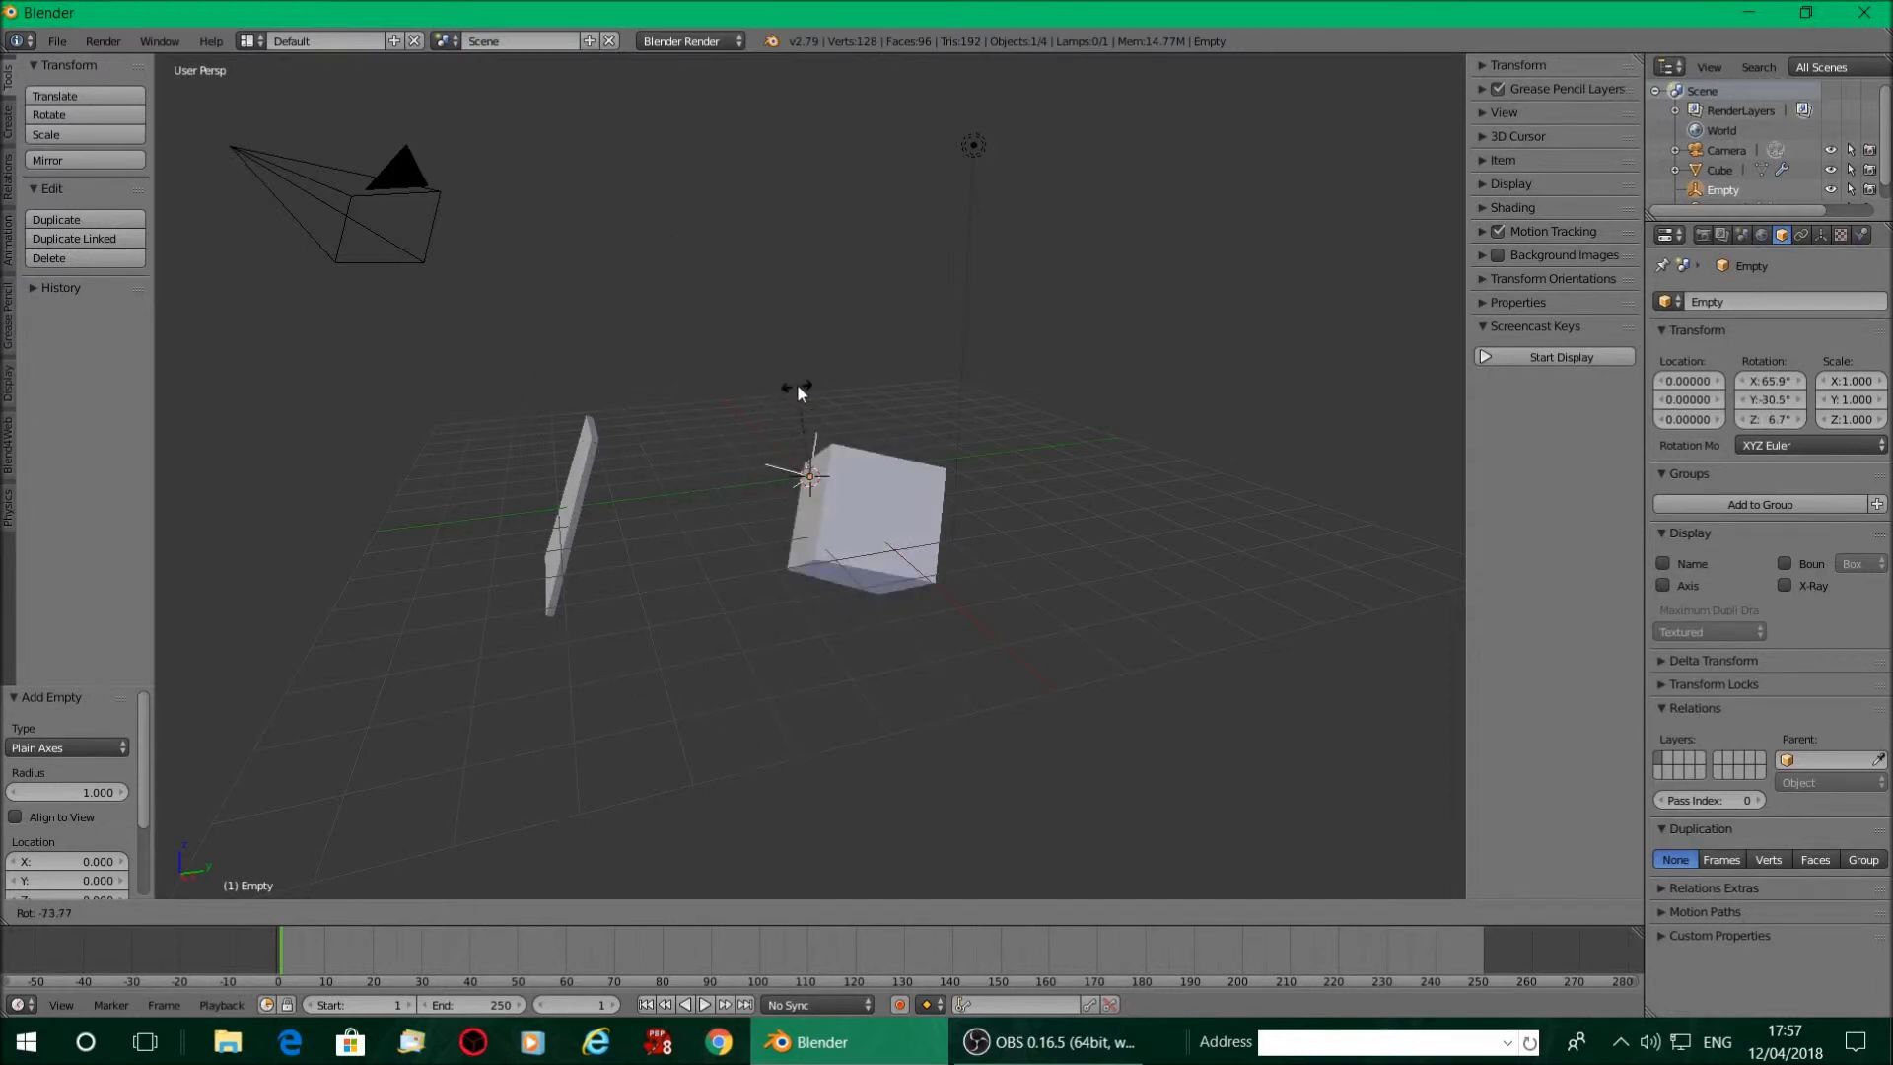
pyautogui.press('Escape')
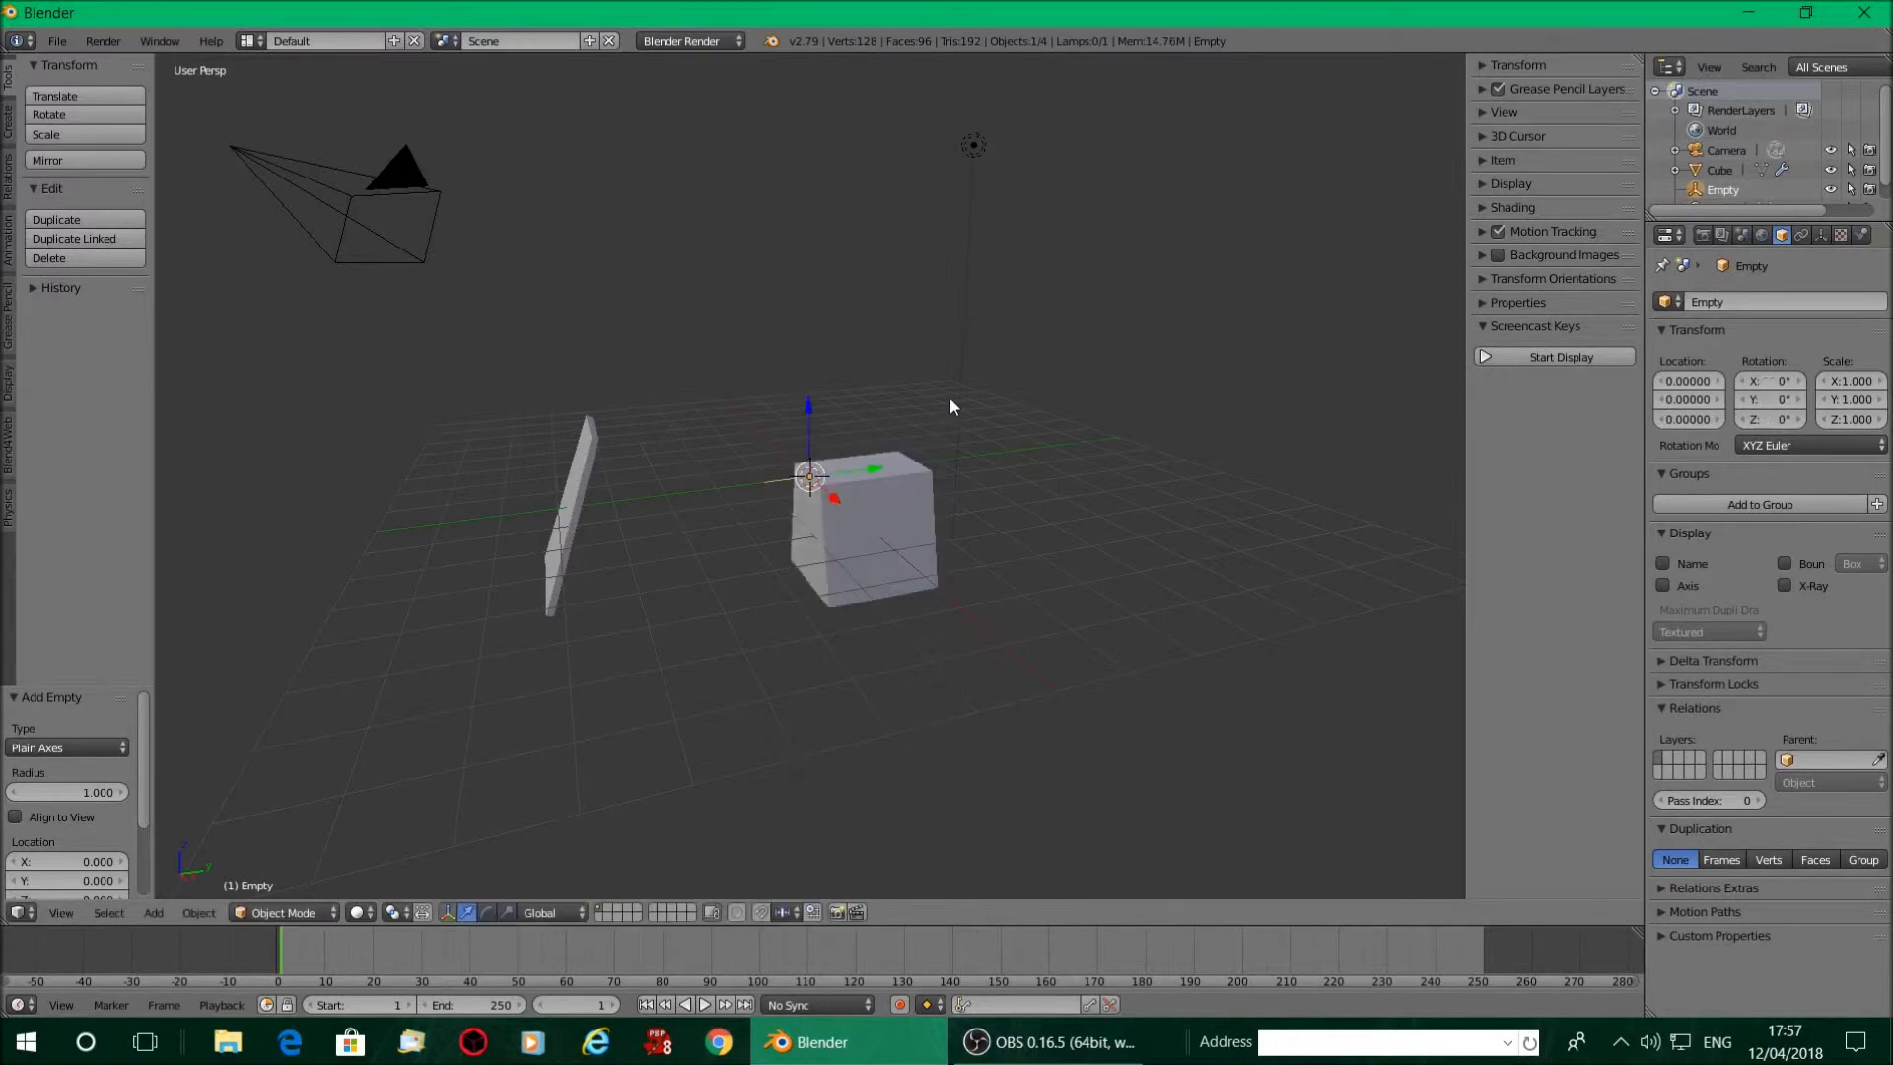
pyautogui.scroll(-8, 950, 398)
pyautogui.scroll(-1, 949, 399)
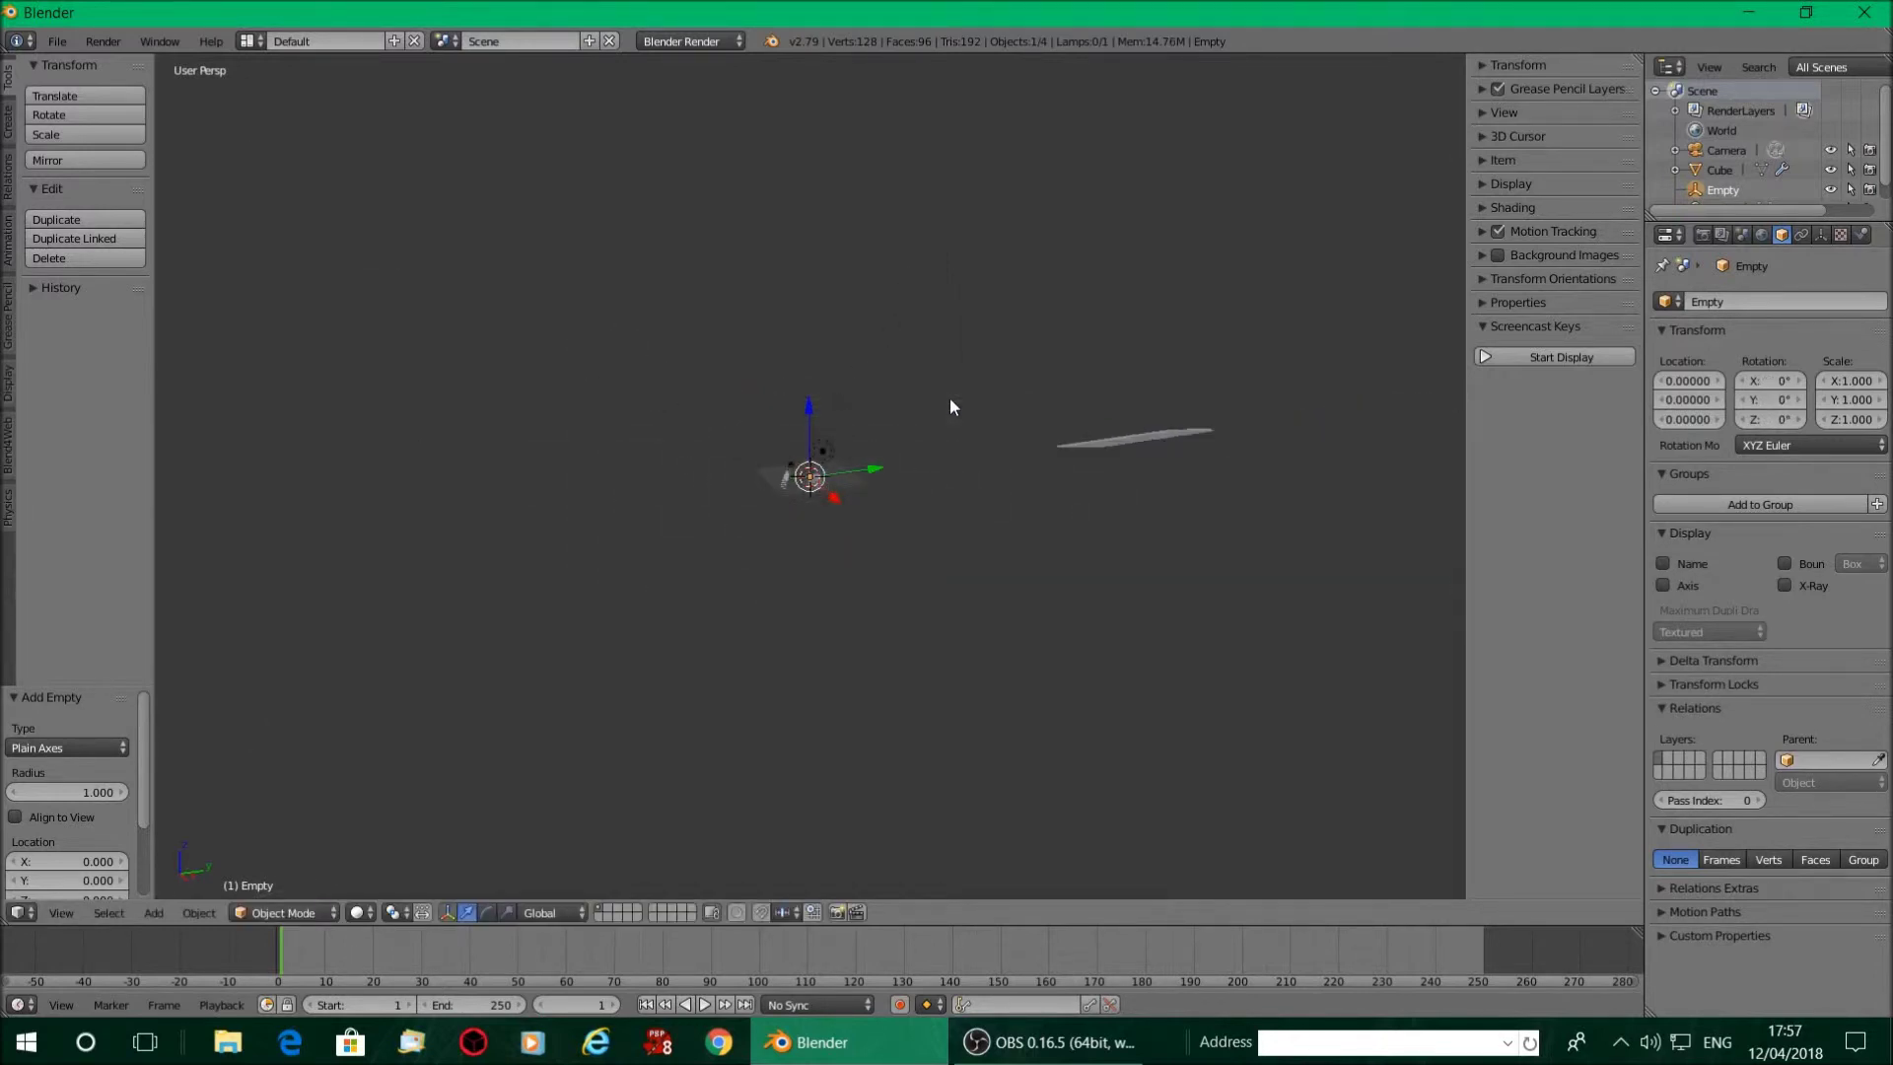
pyautogui.scroll(3, 949, 398)
pyautogui.scroll(4, 952, 404)
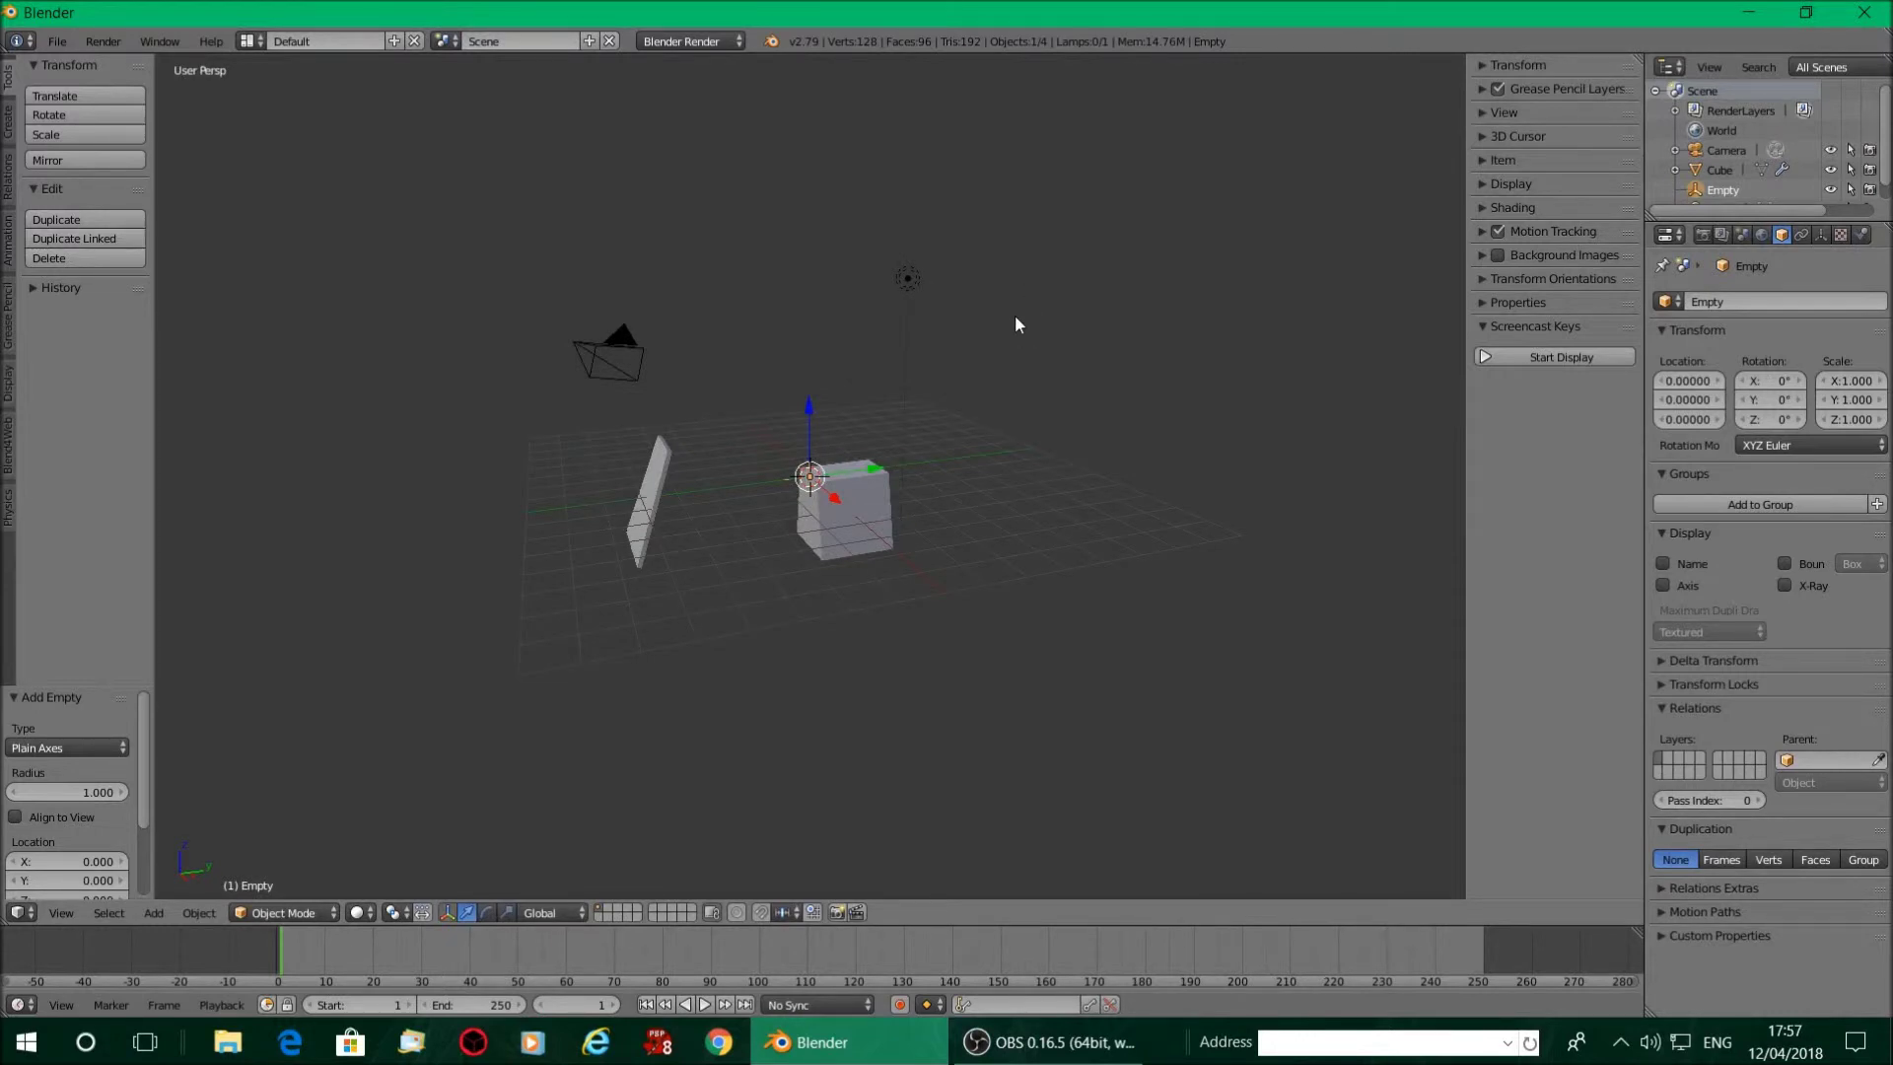
# Undo the last Array offset changes and remove the Array modifier from the panel
pyautogui.hotkey('ctrl', 'z')
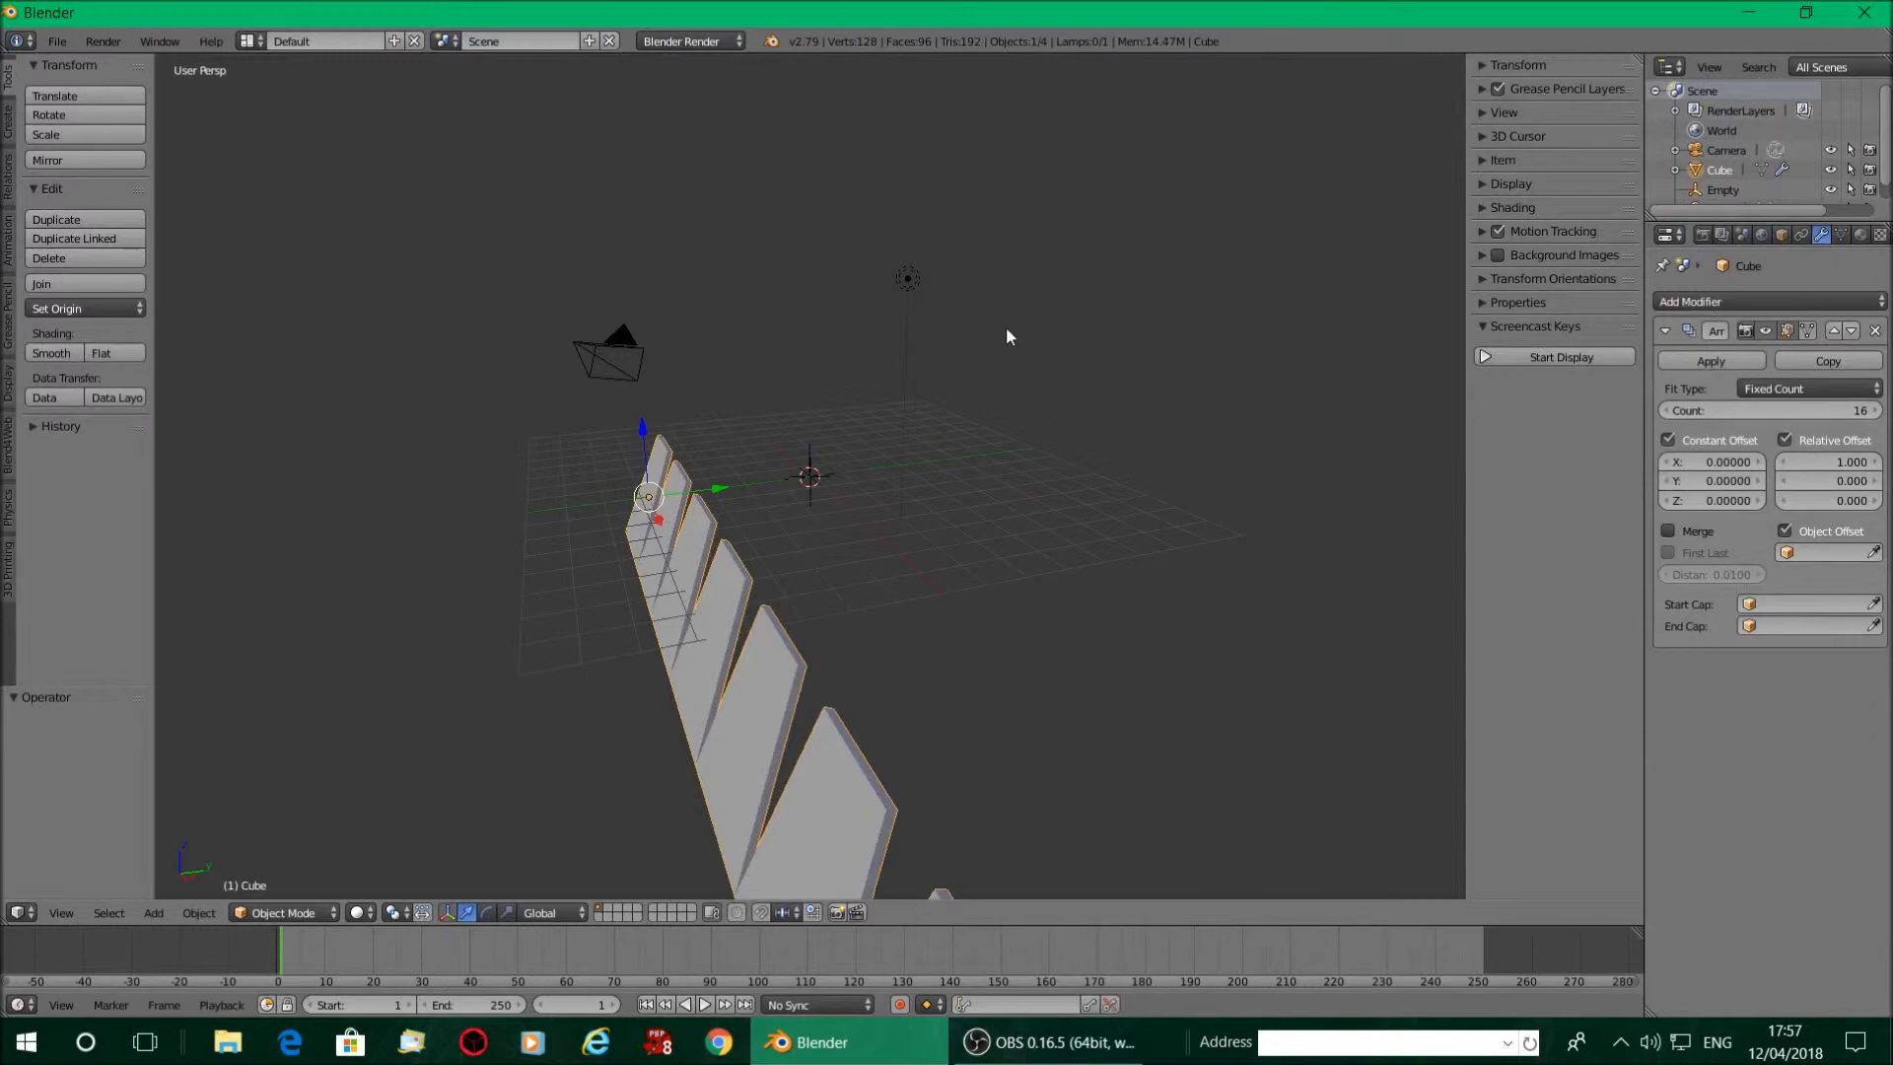
pyautogui.hotkey('ctrl', 'z')
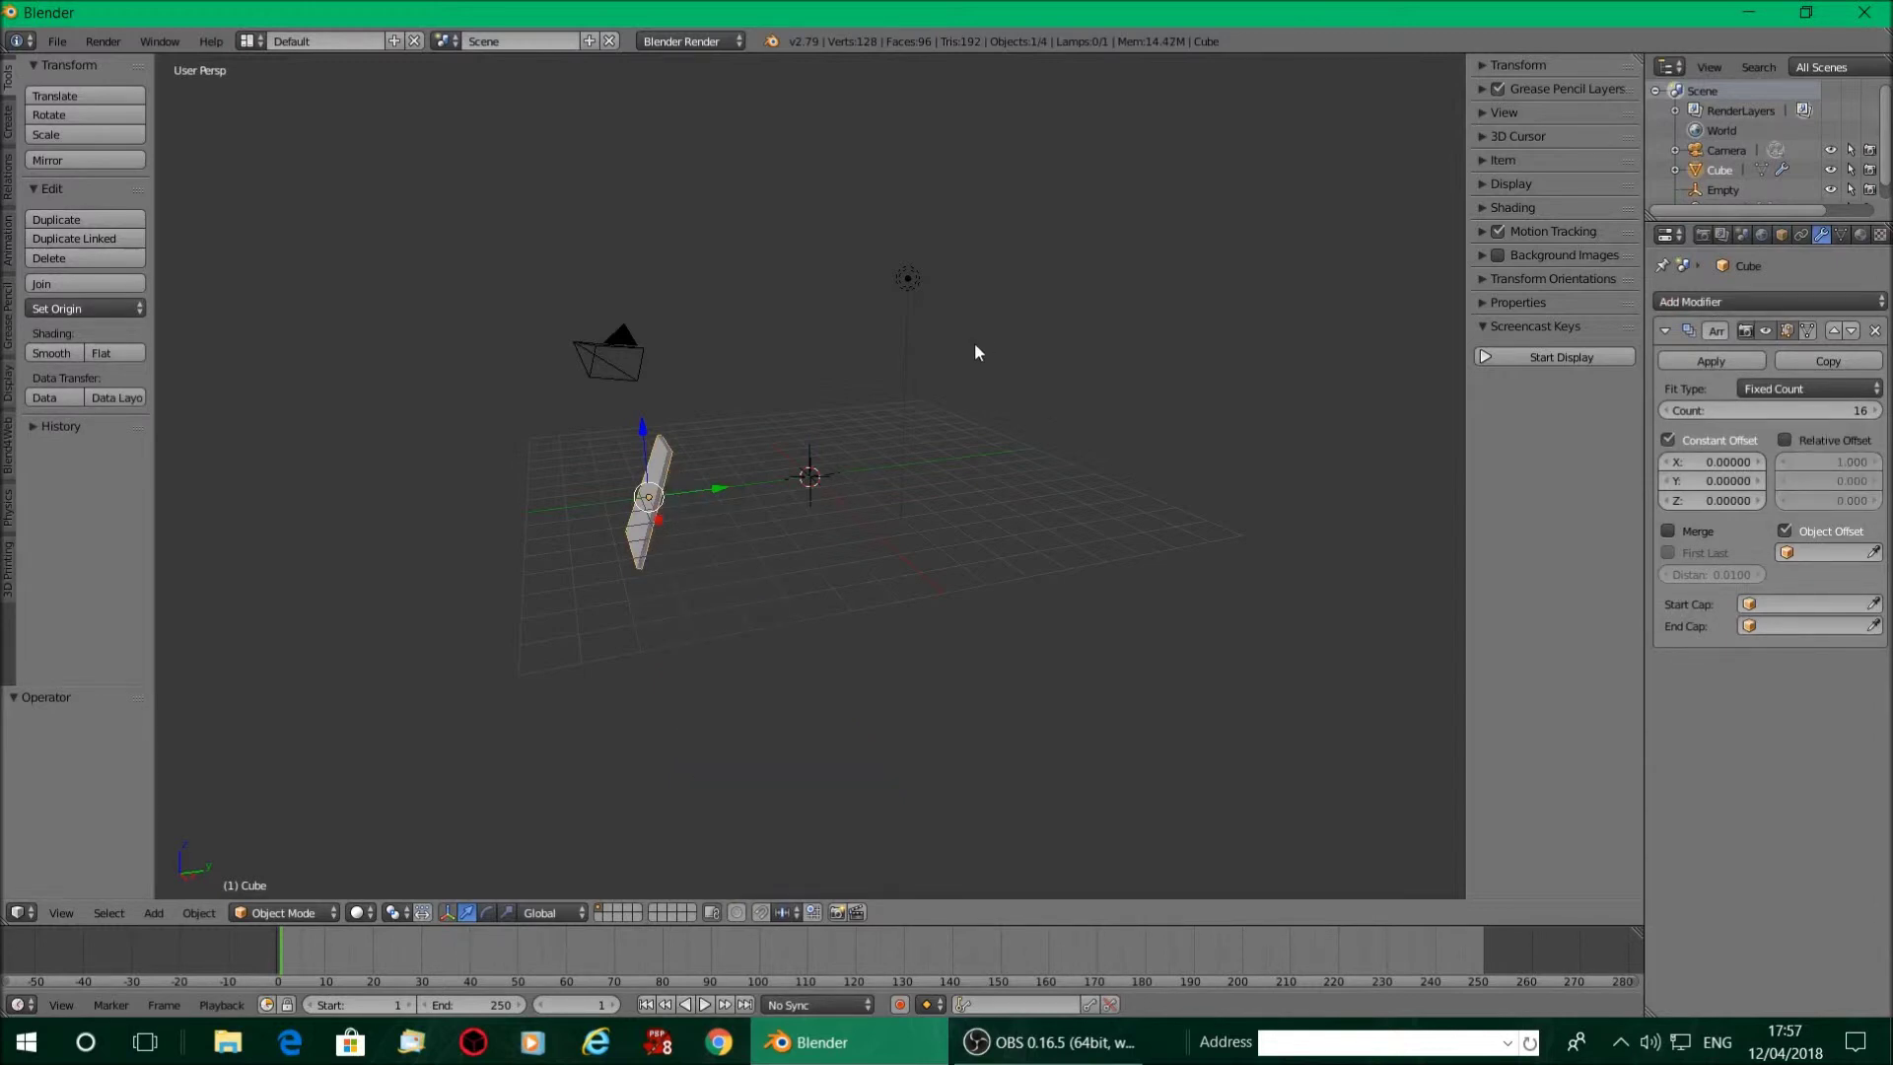
pyautogui.click(1876, 332)
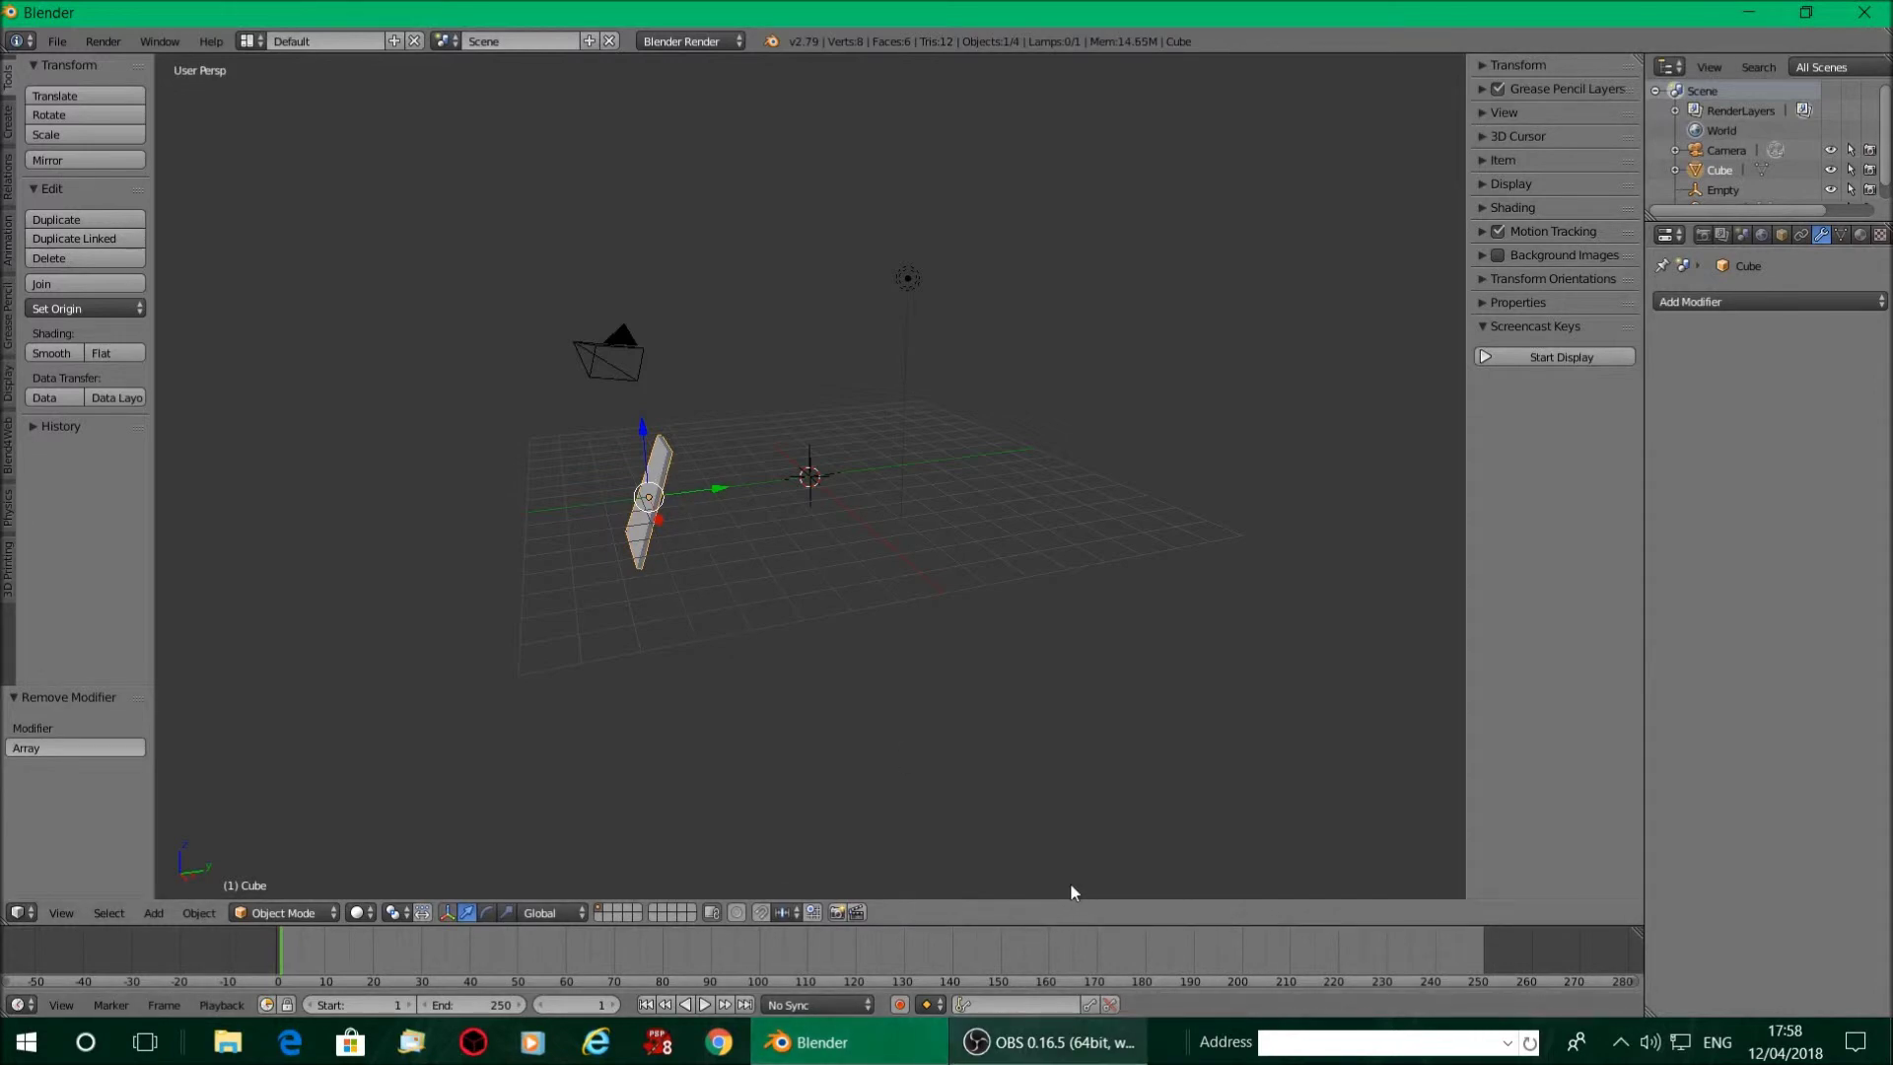
# Apply the panel's rotation and scale, followed by its location, so its origin moves to the world origin
pyautogui.hotkey('ctrl', 'a')
pyautogui.hotkey('ctrl', 'a')
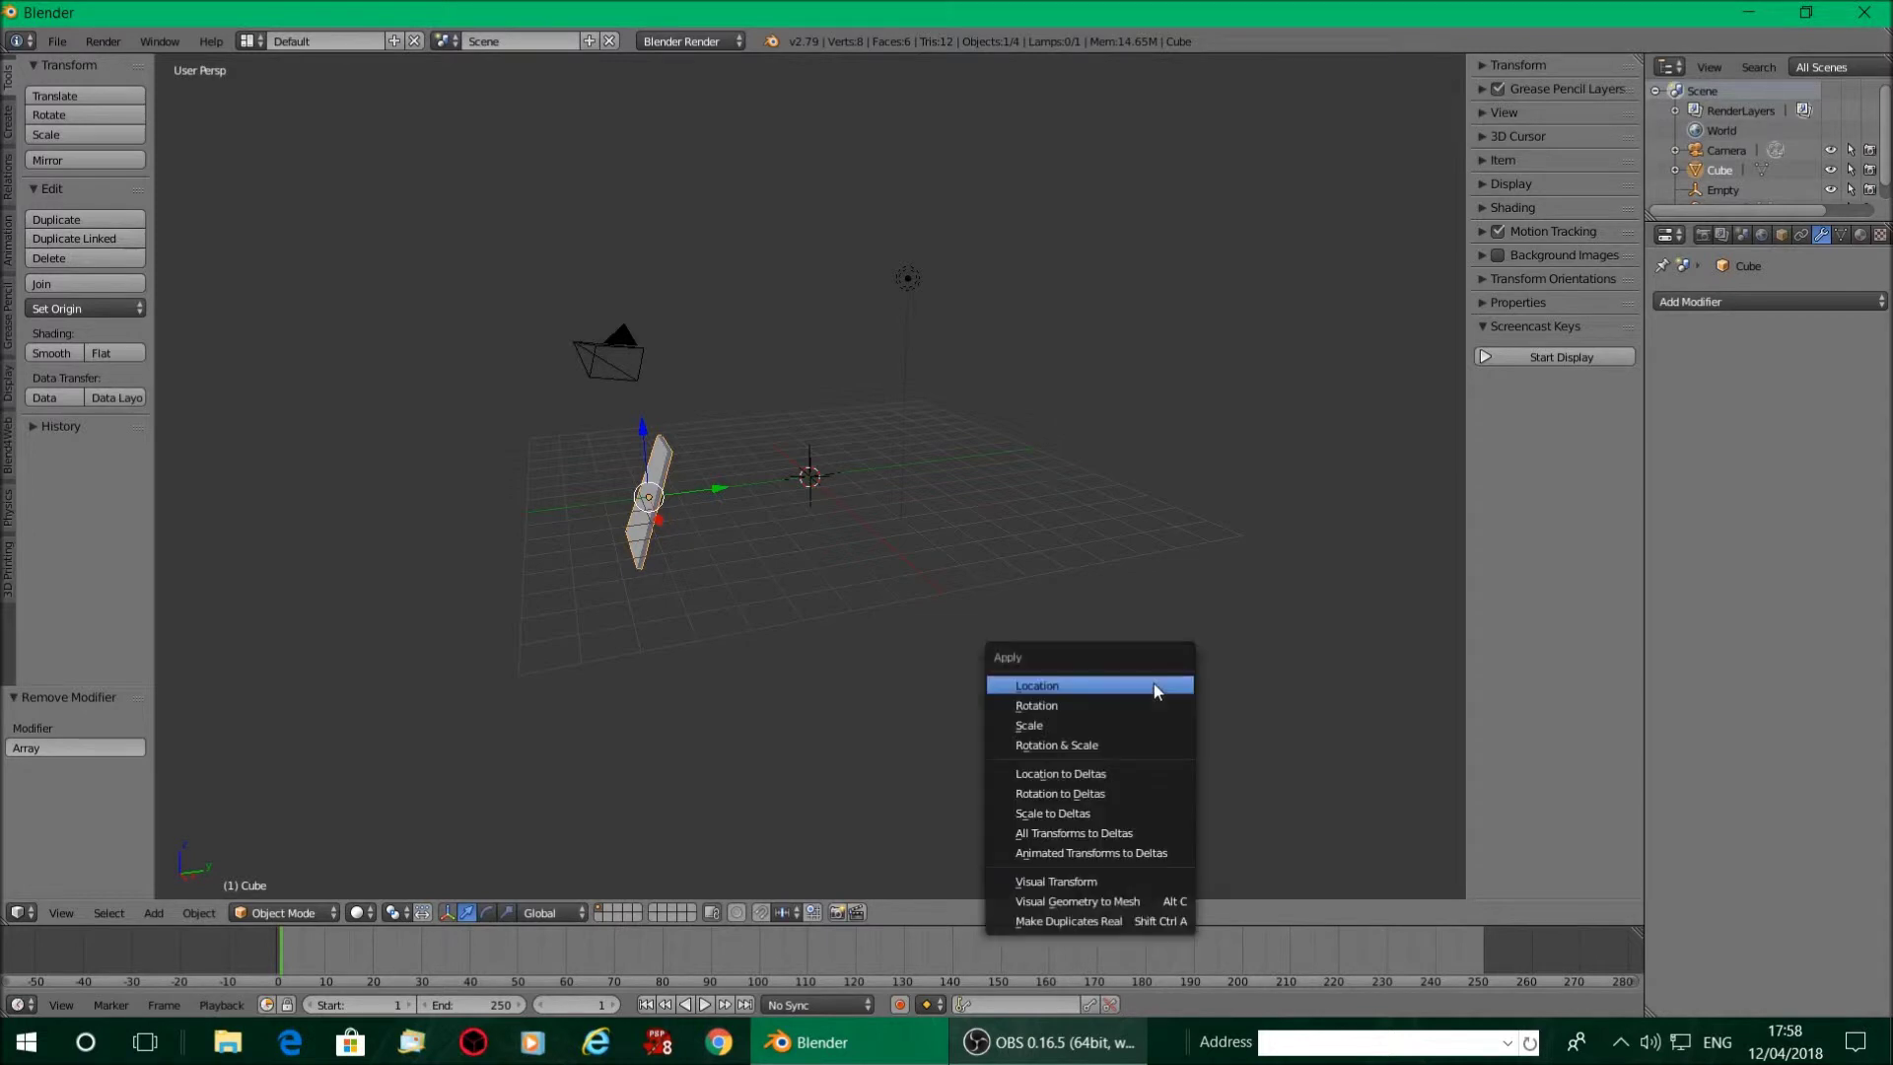
pyautogui.click(1104, 747)
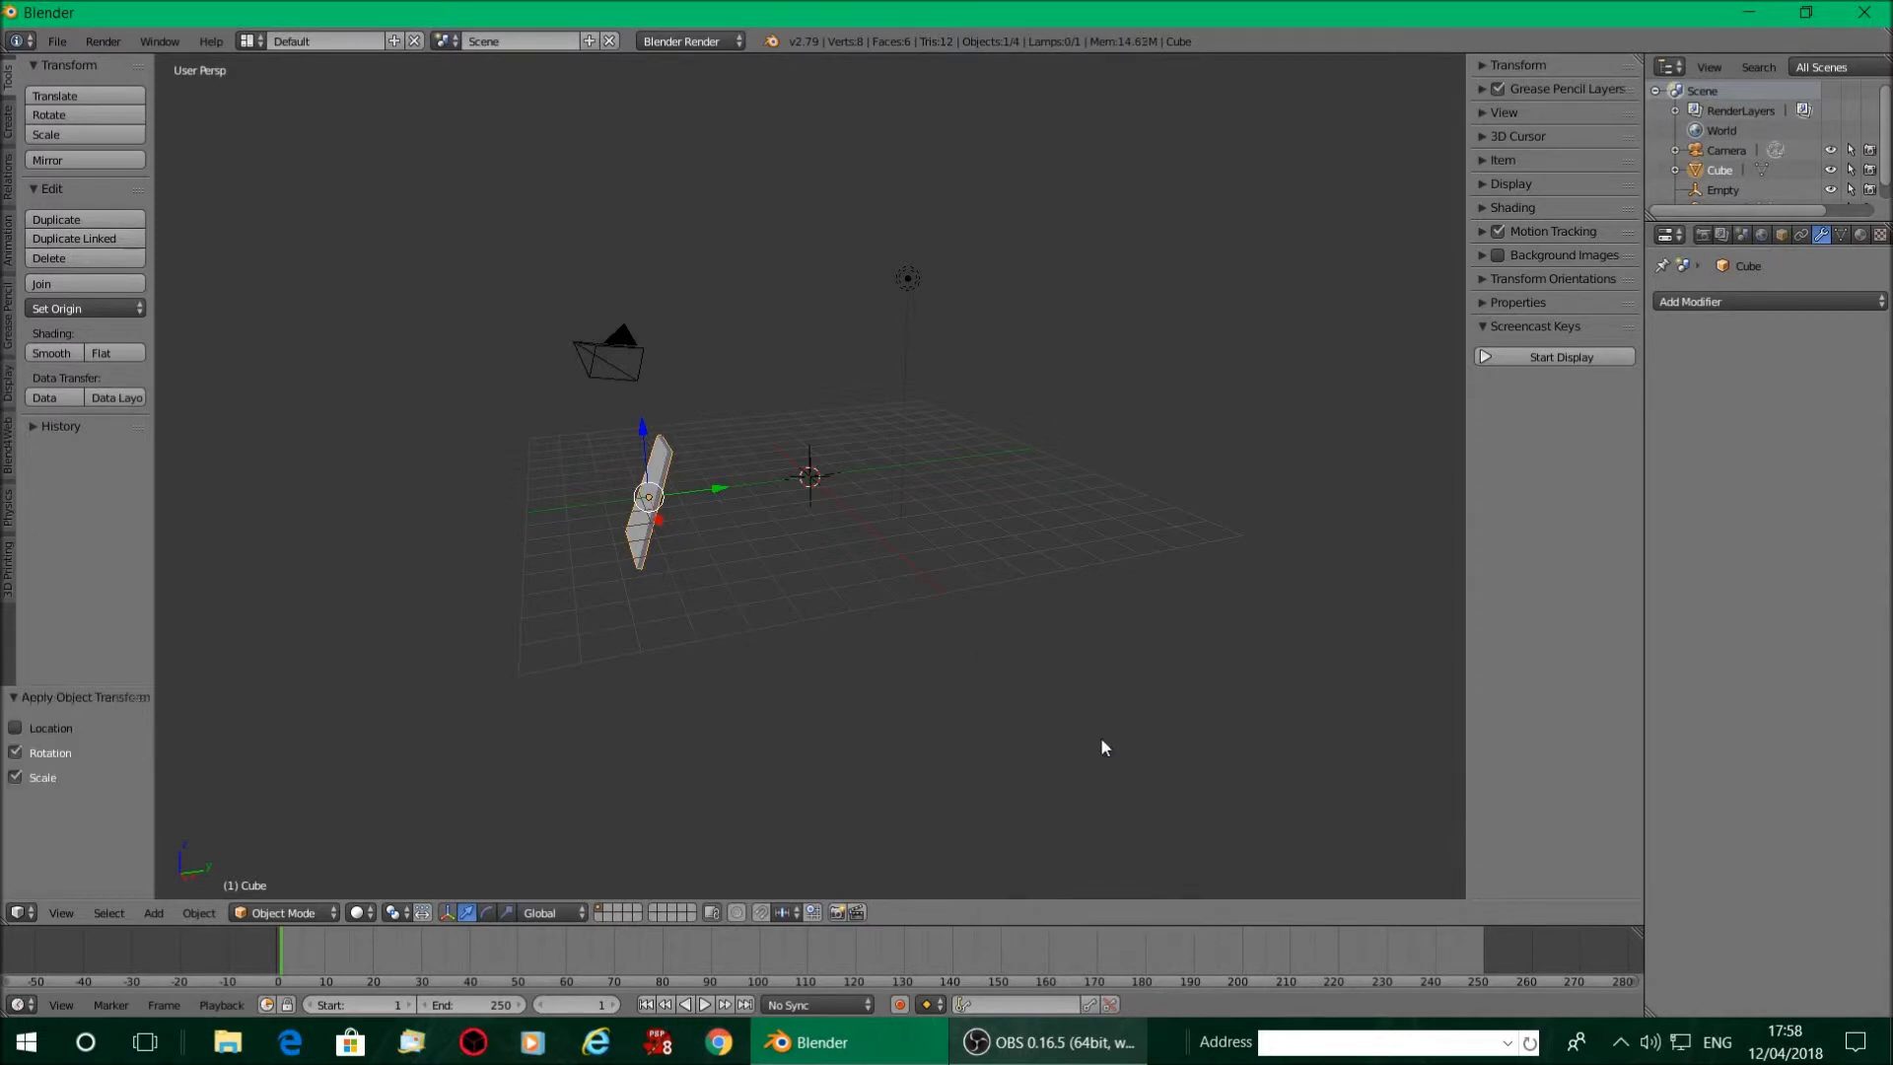
pyautogui.hotkey('ctrl', 'a')
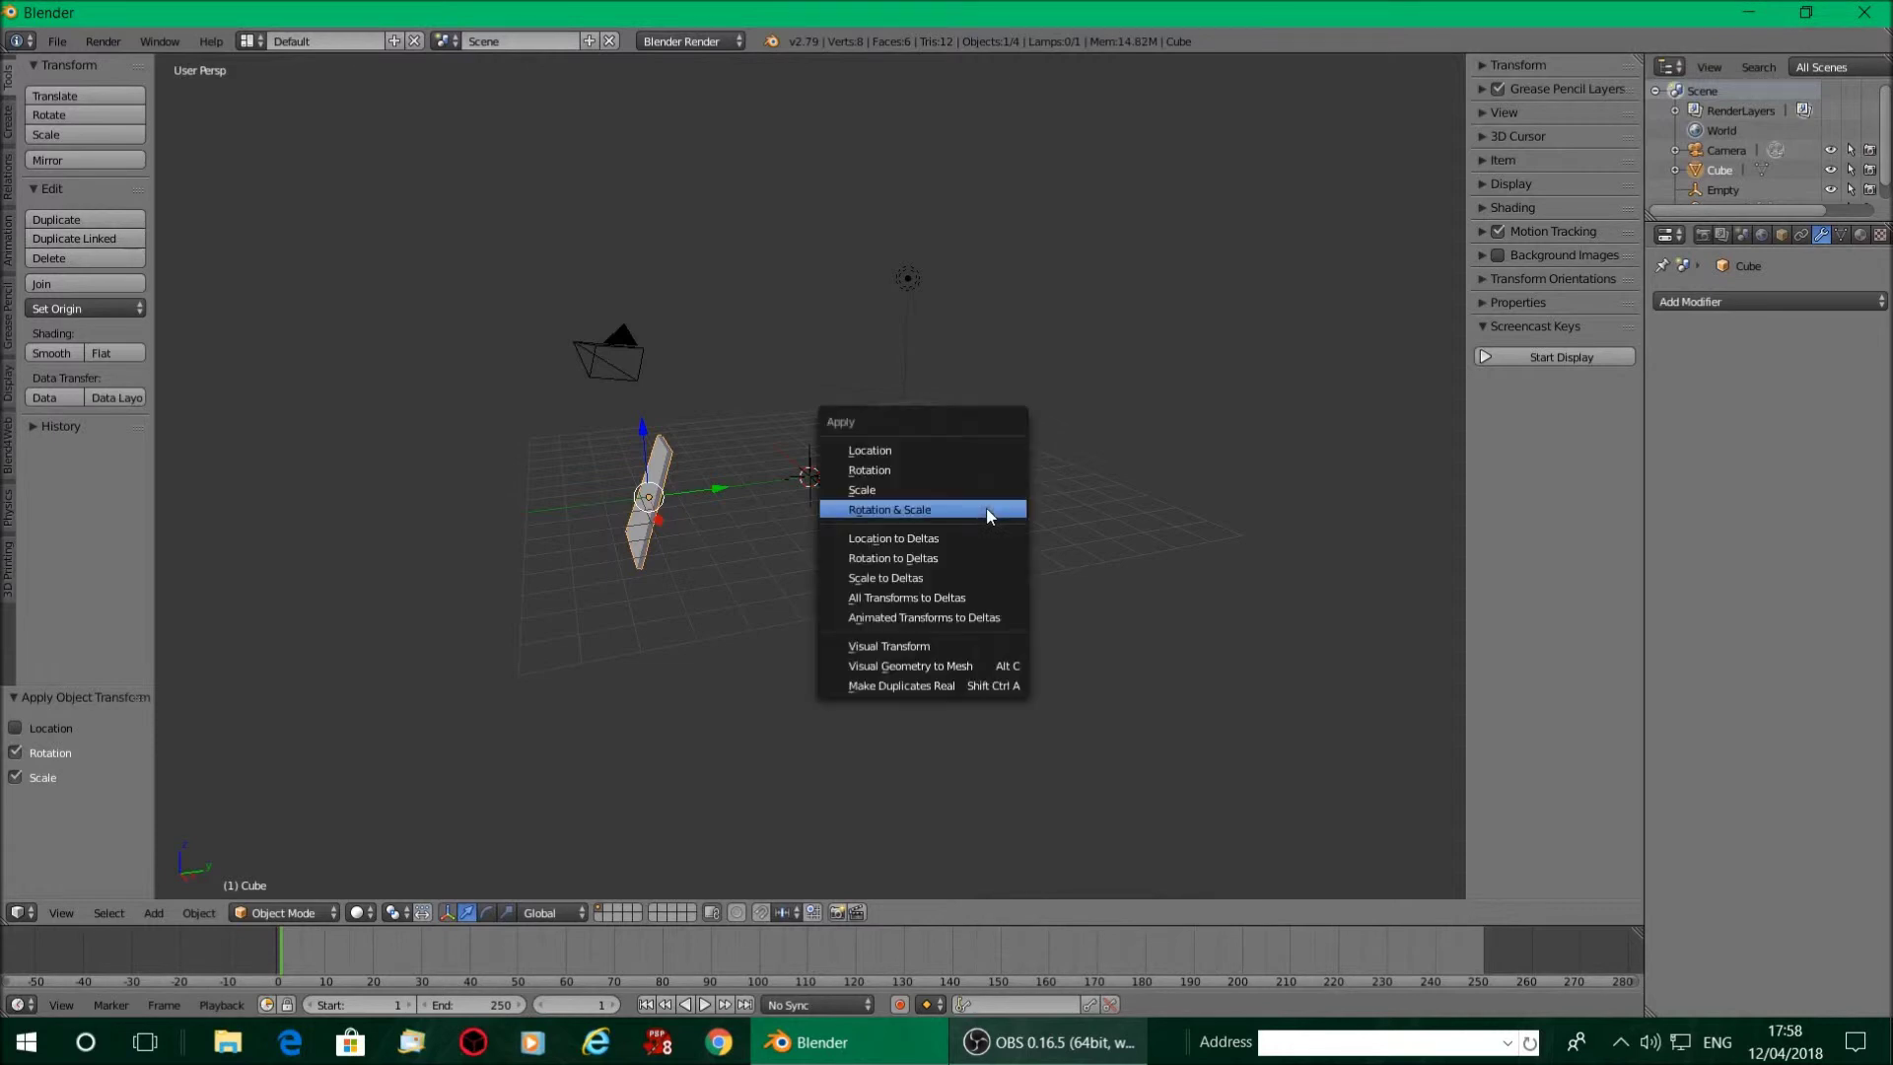
pyautogui.click(921, 449)
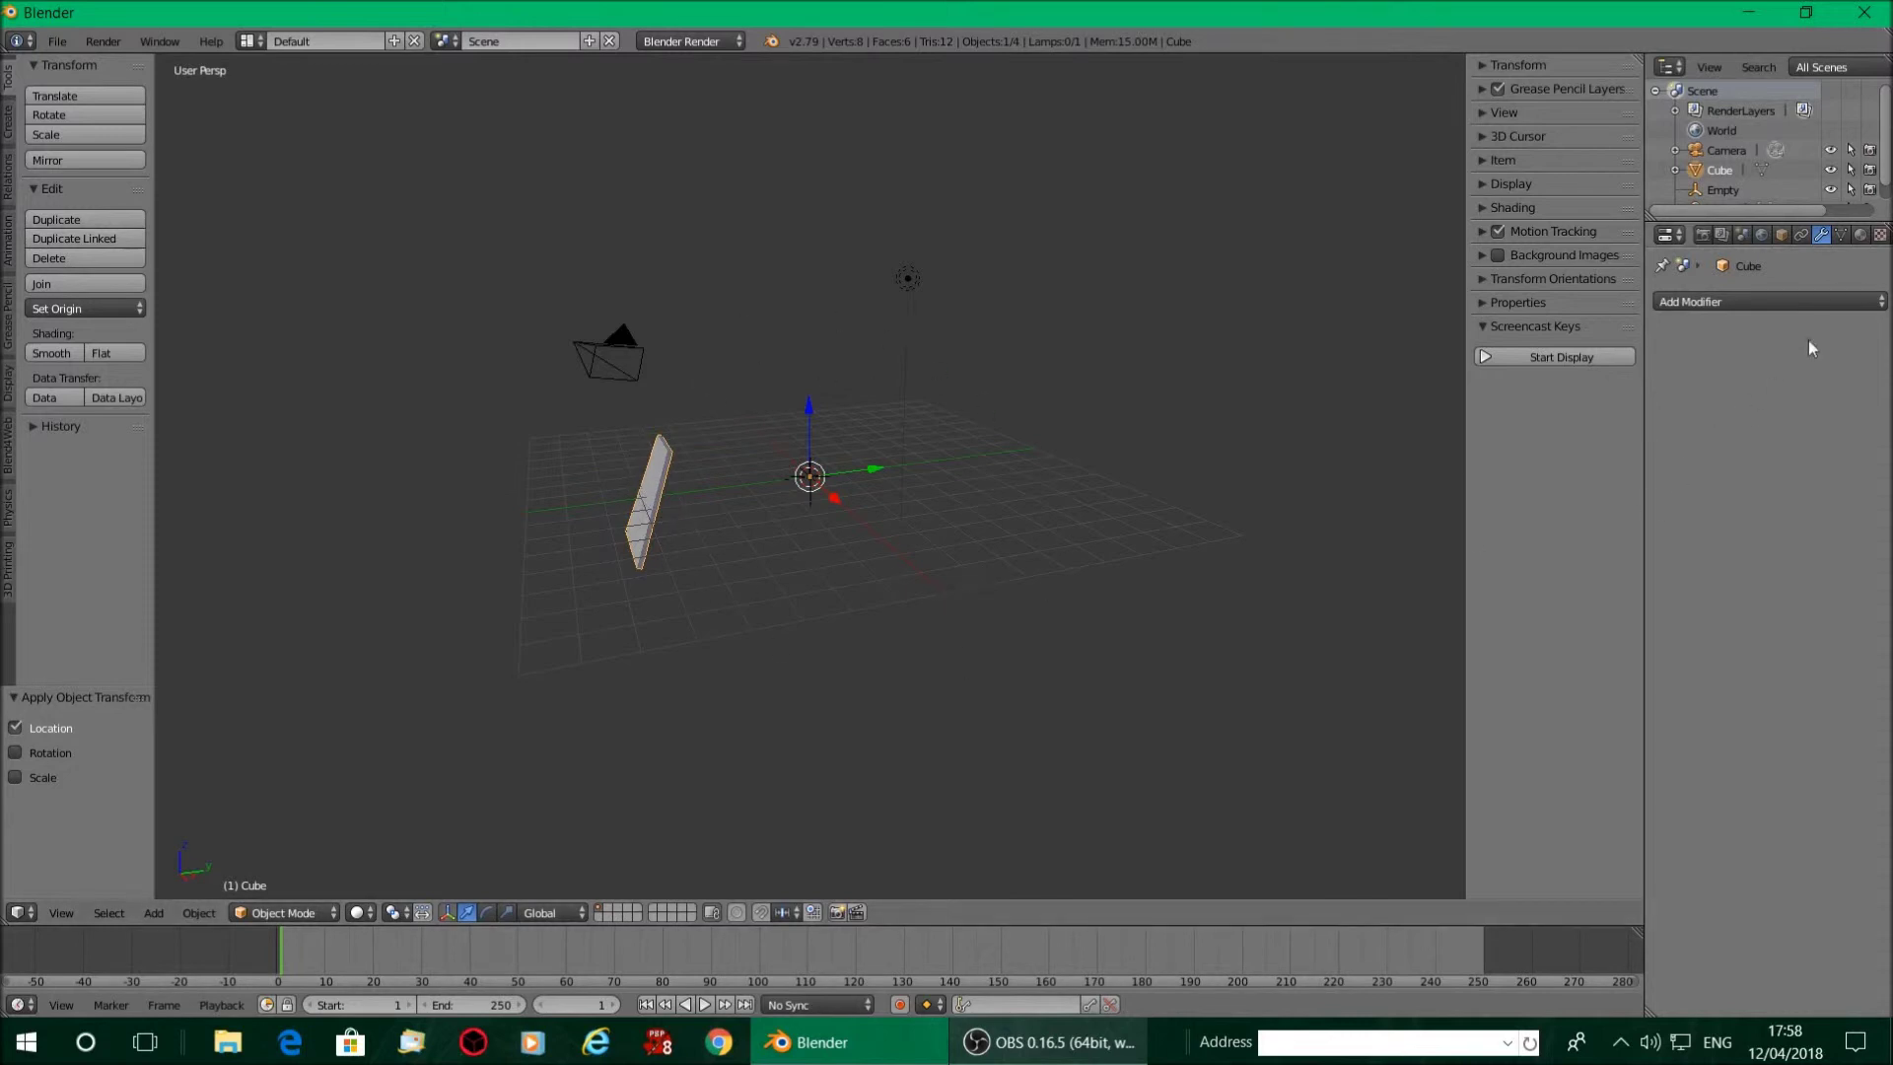
# Add a new Array modifier to the panel and set its count to 12
pyautogui.click(1835, 302)
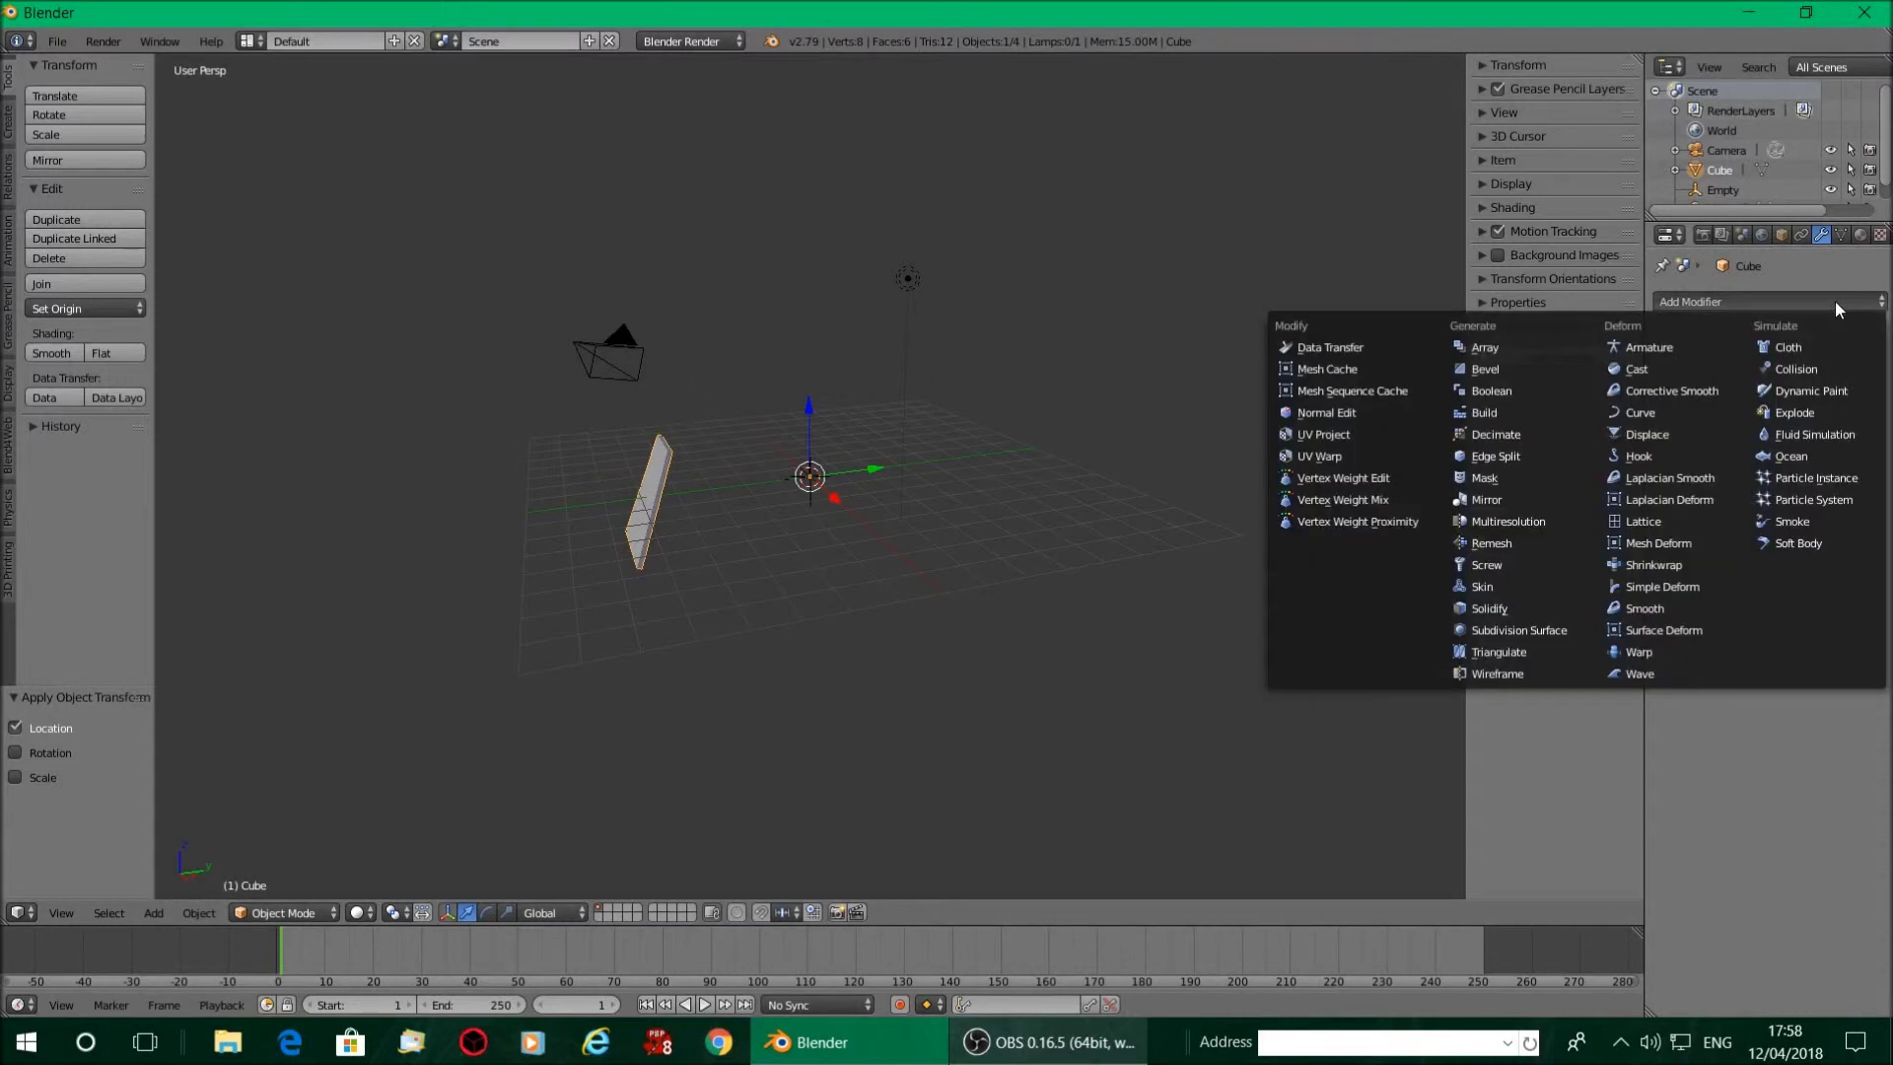
pyautogui.click(1488, 350)
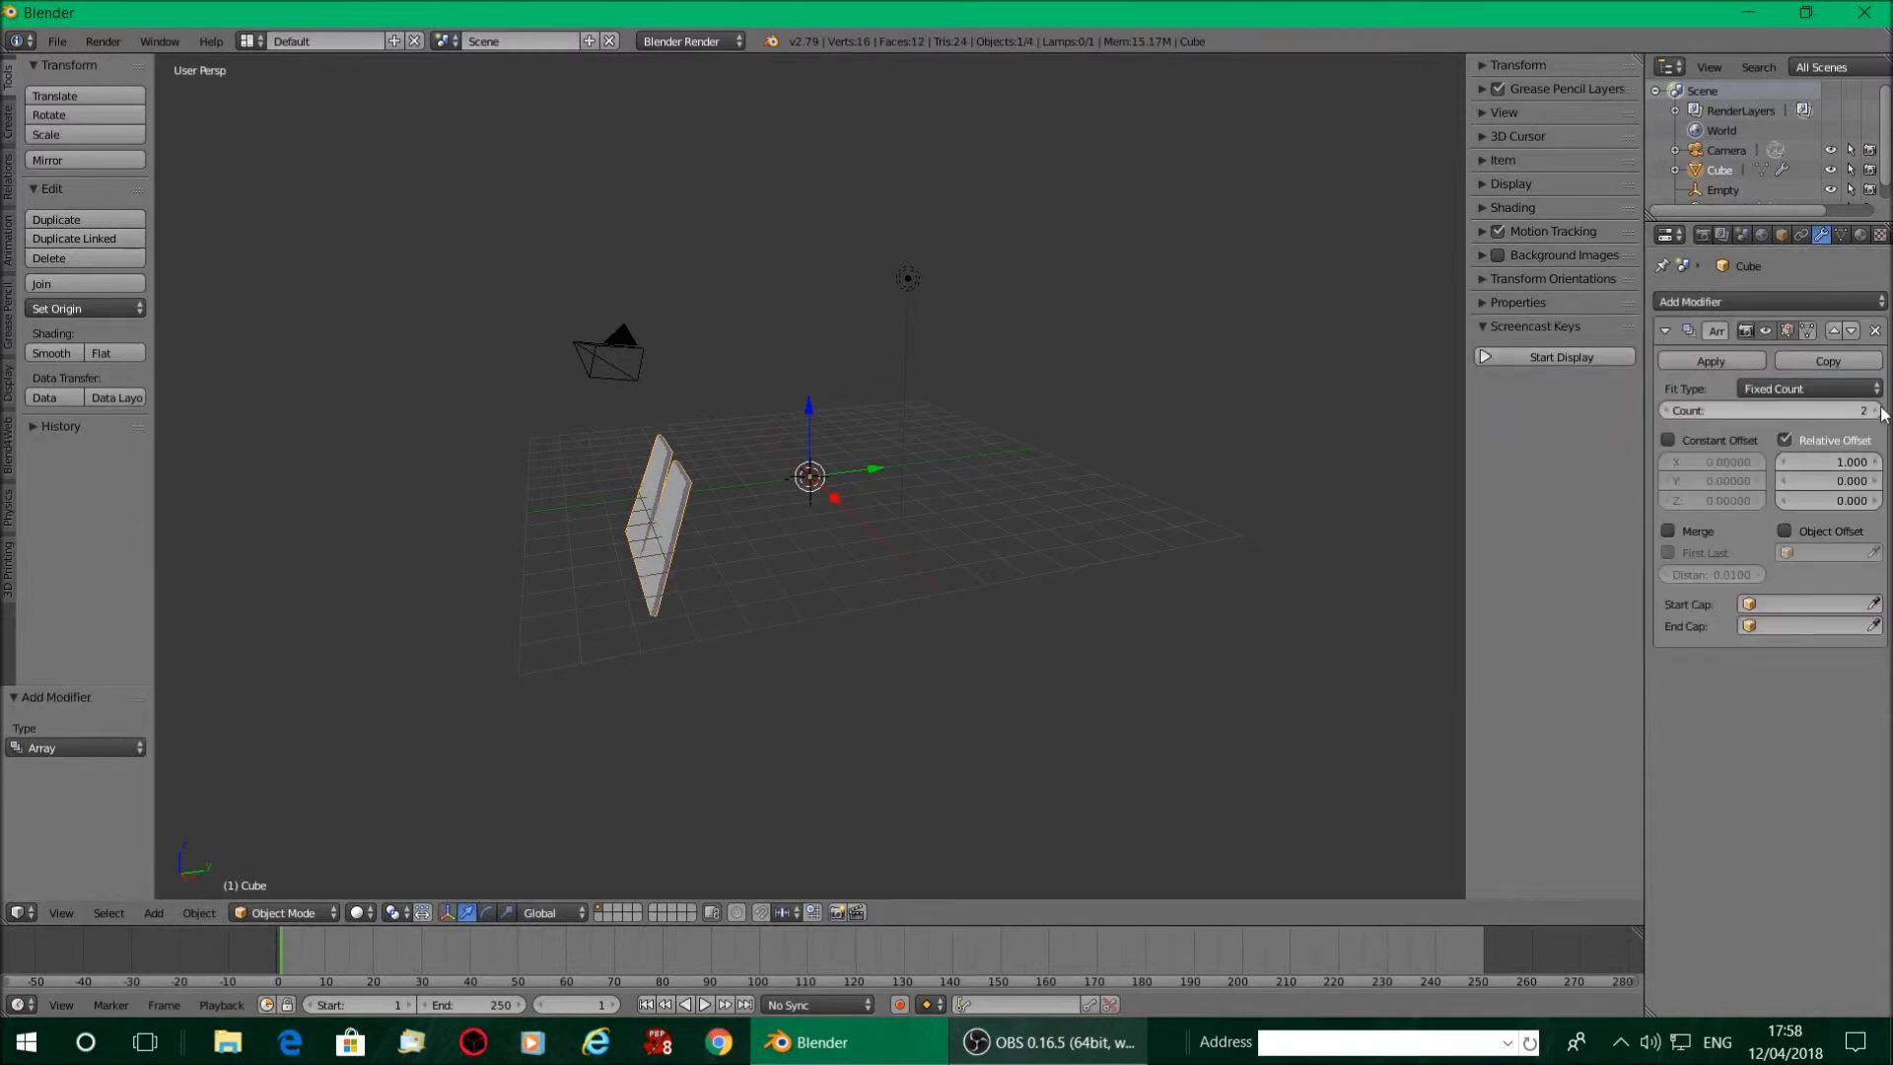
pyautogui.moveTo(1770, 410); pyautogui.dragTo(1849, 410)
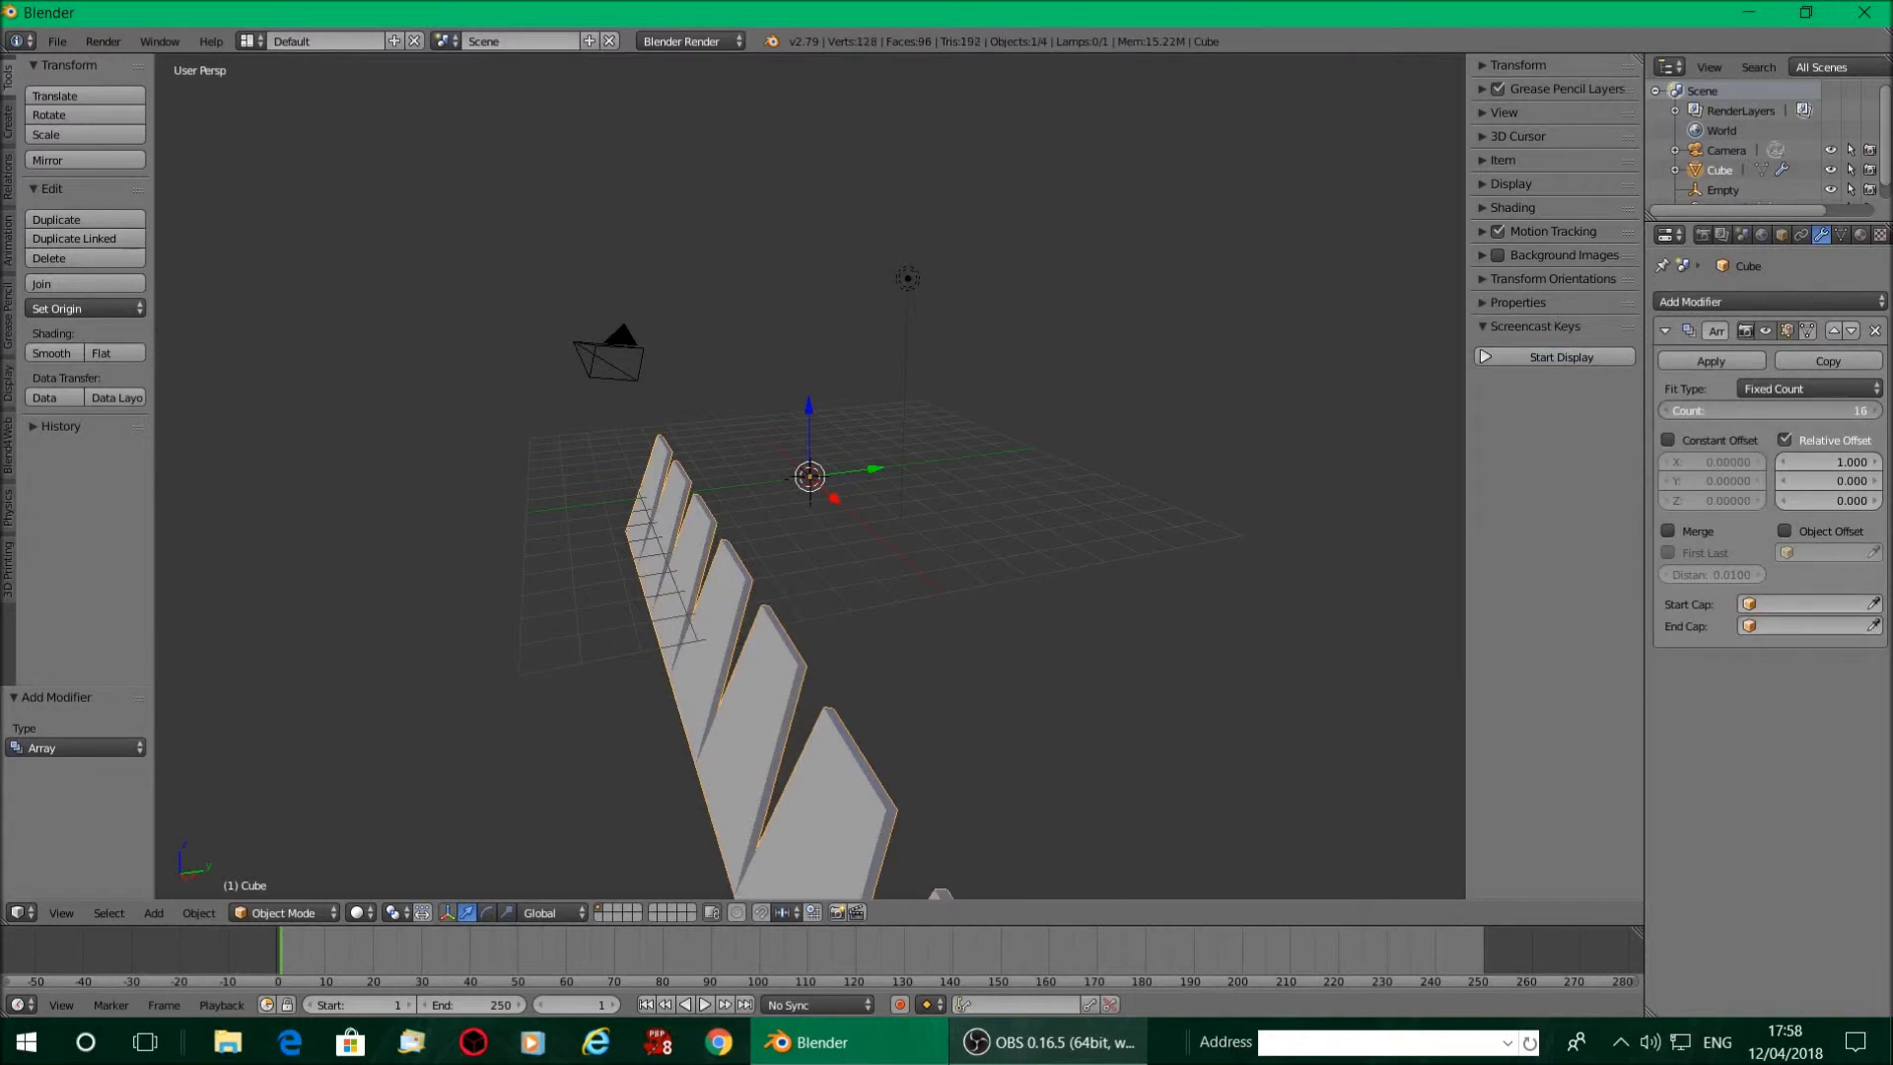
pyautogui.moveTo(1832, 411); pyautogui.dragTo(1811, 410)
pyautogui.click(1763, 412)
pyautogui.write('12')
pyautogui.press('Return')
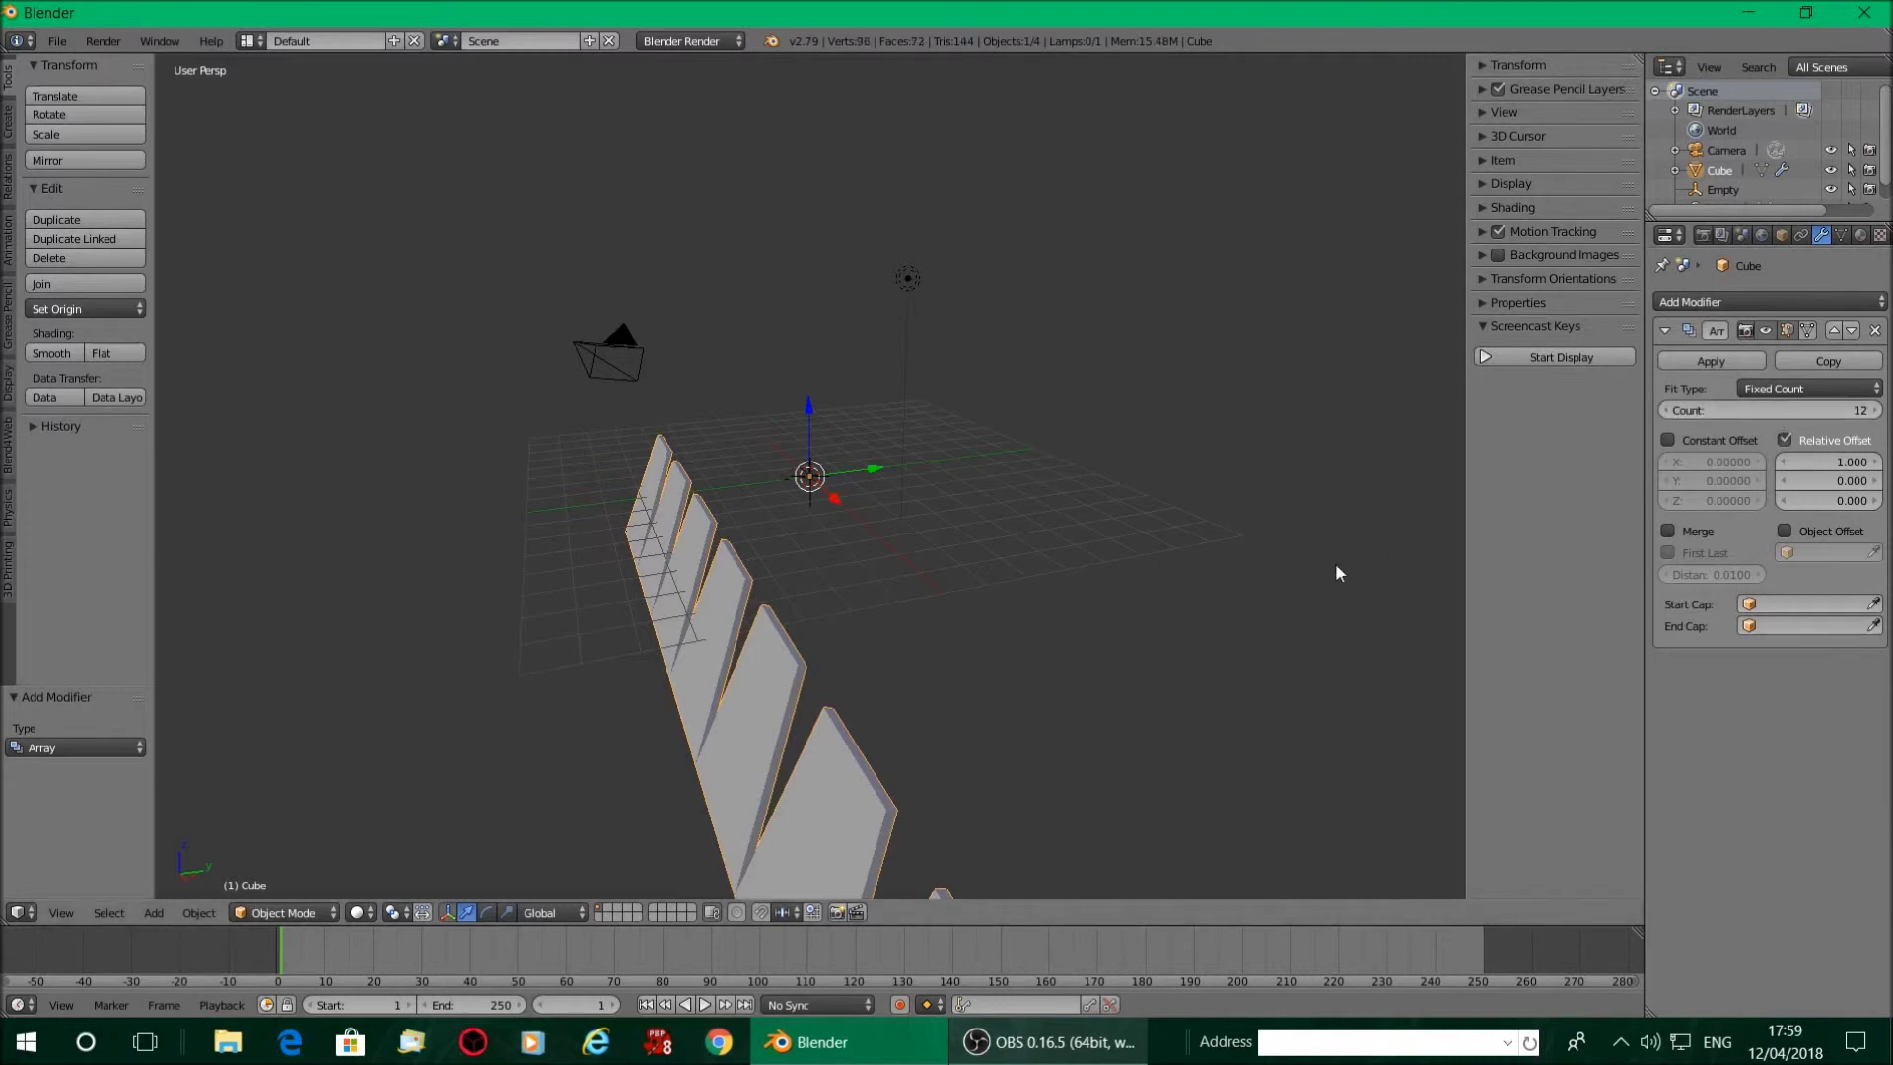
# Enable Object Offset in the Array modifier and assign the Empty as the offset object
pyautogui.click(1784, 532)
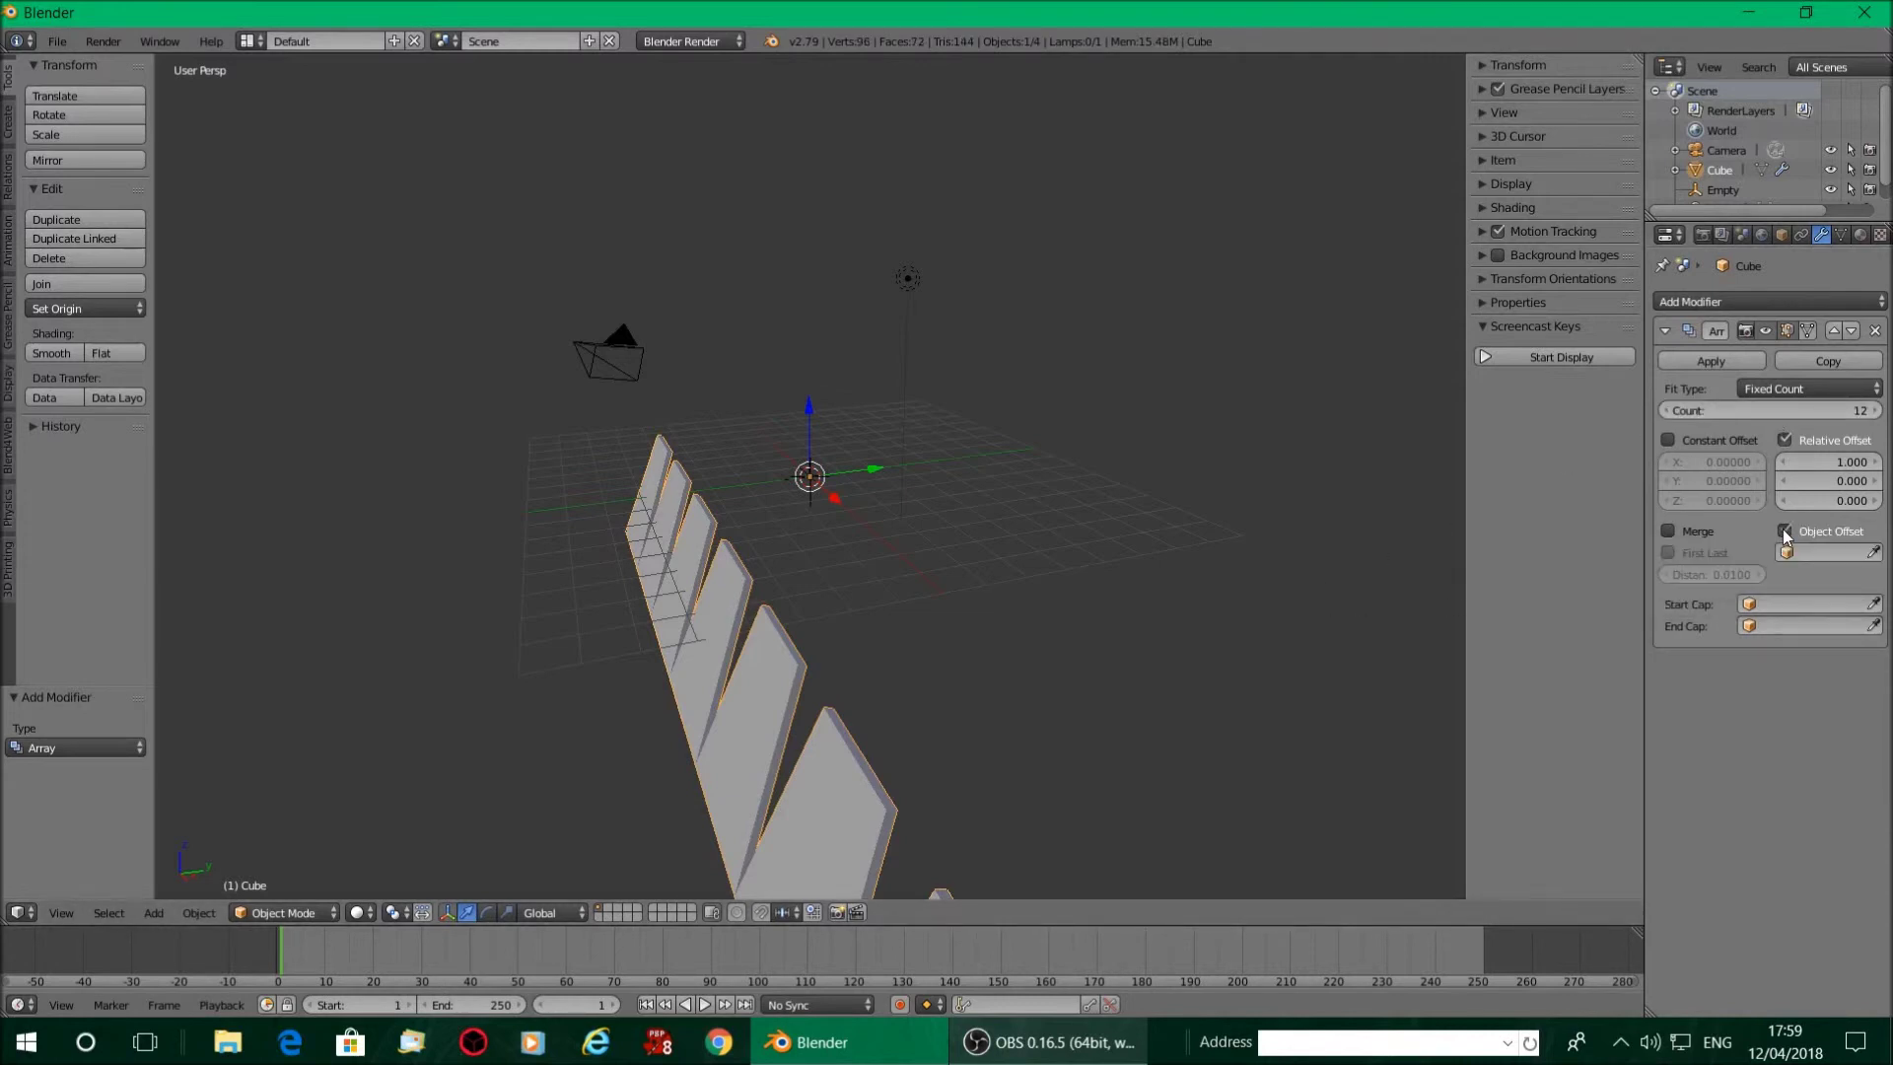
pyautogui.click(1796, 550)
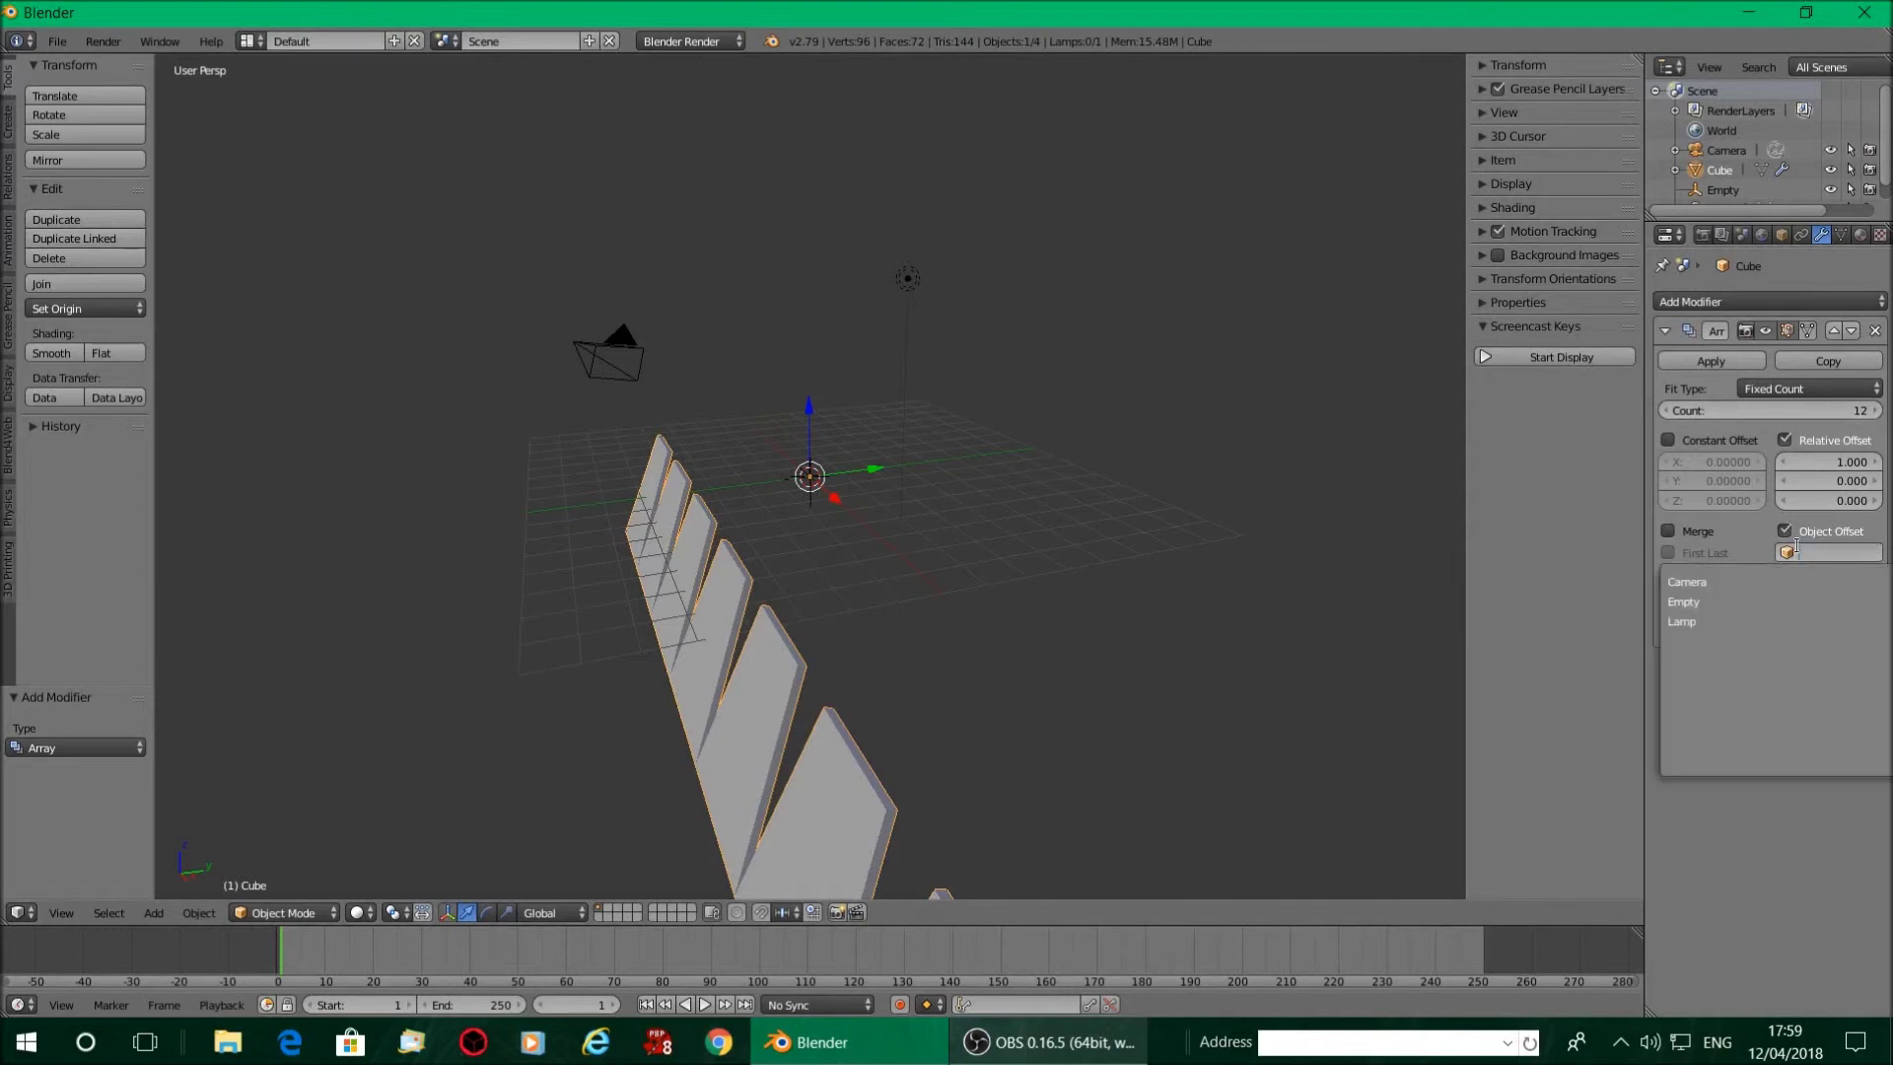
pyautogui.click(1715, 602)
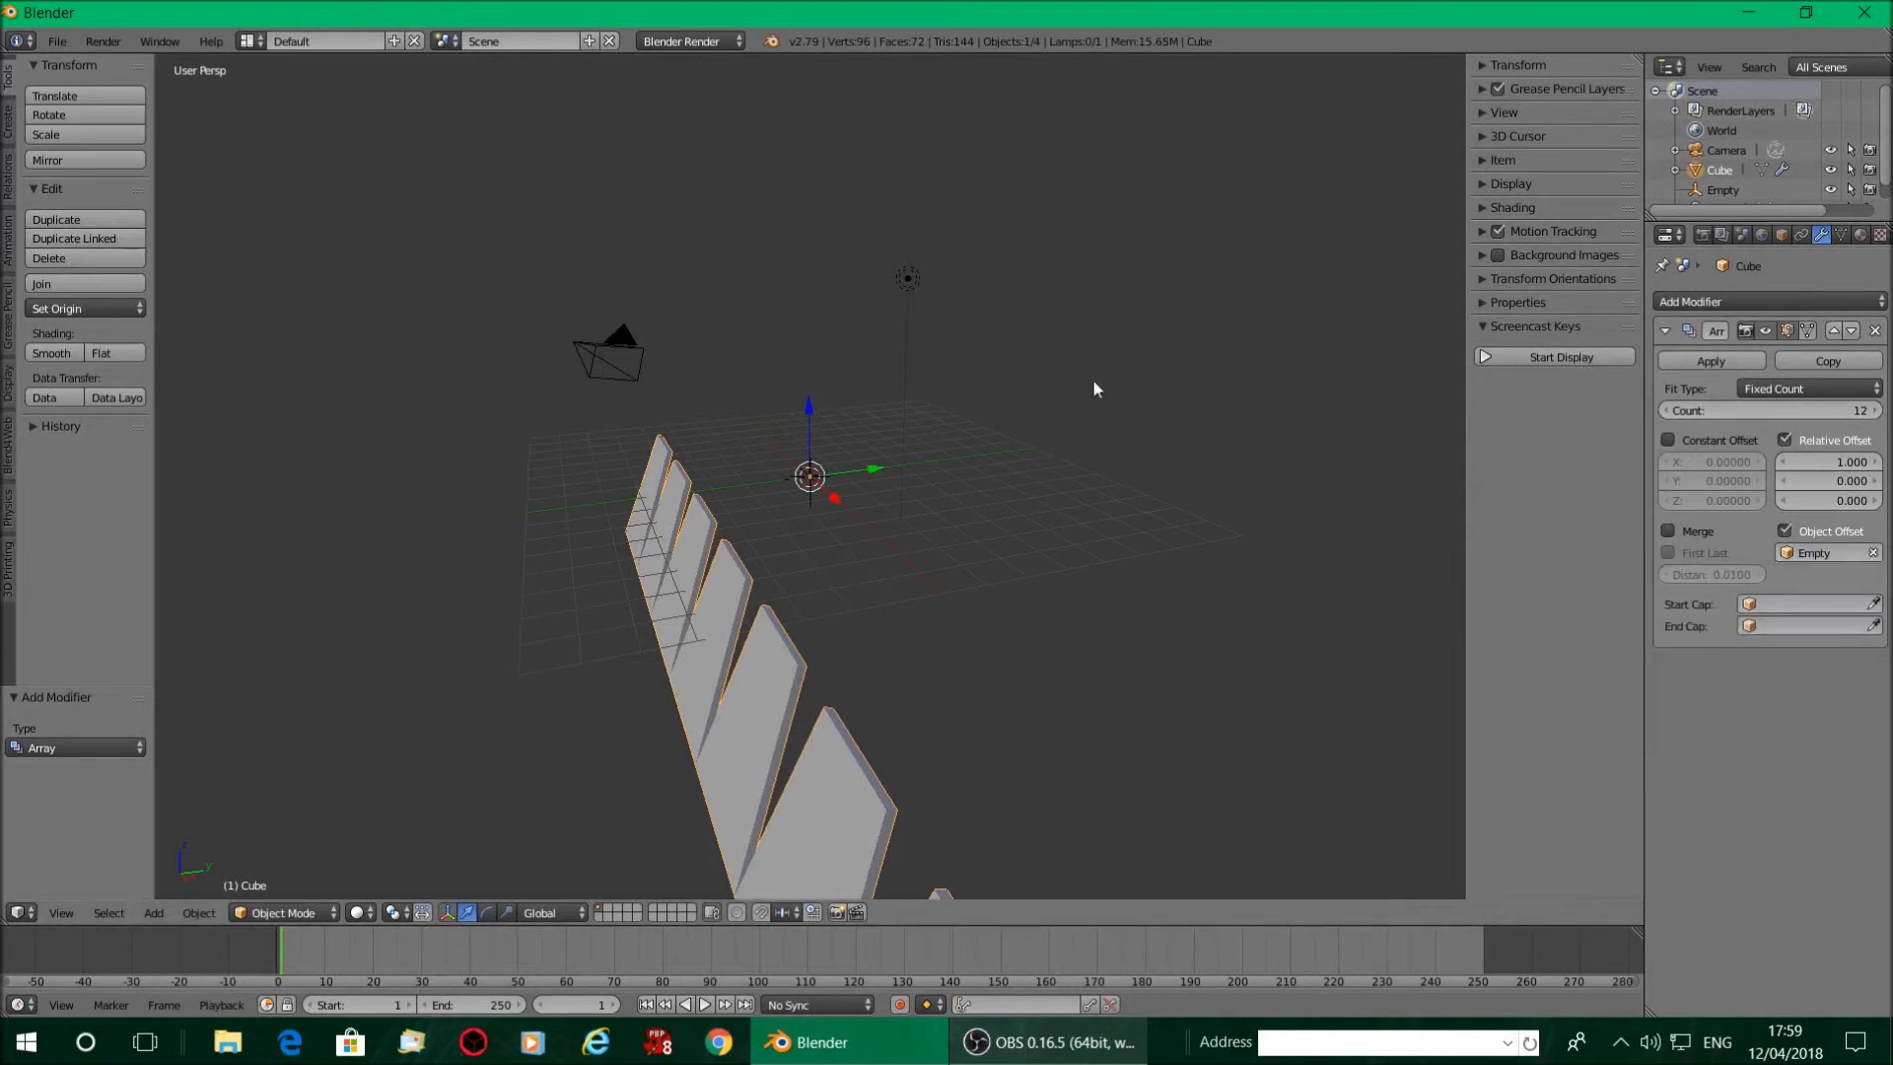
# Select the empty at the origin and rotate it about 29.8° around the Z axis
pyautogui.click(810, 477)
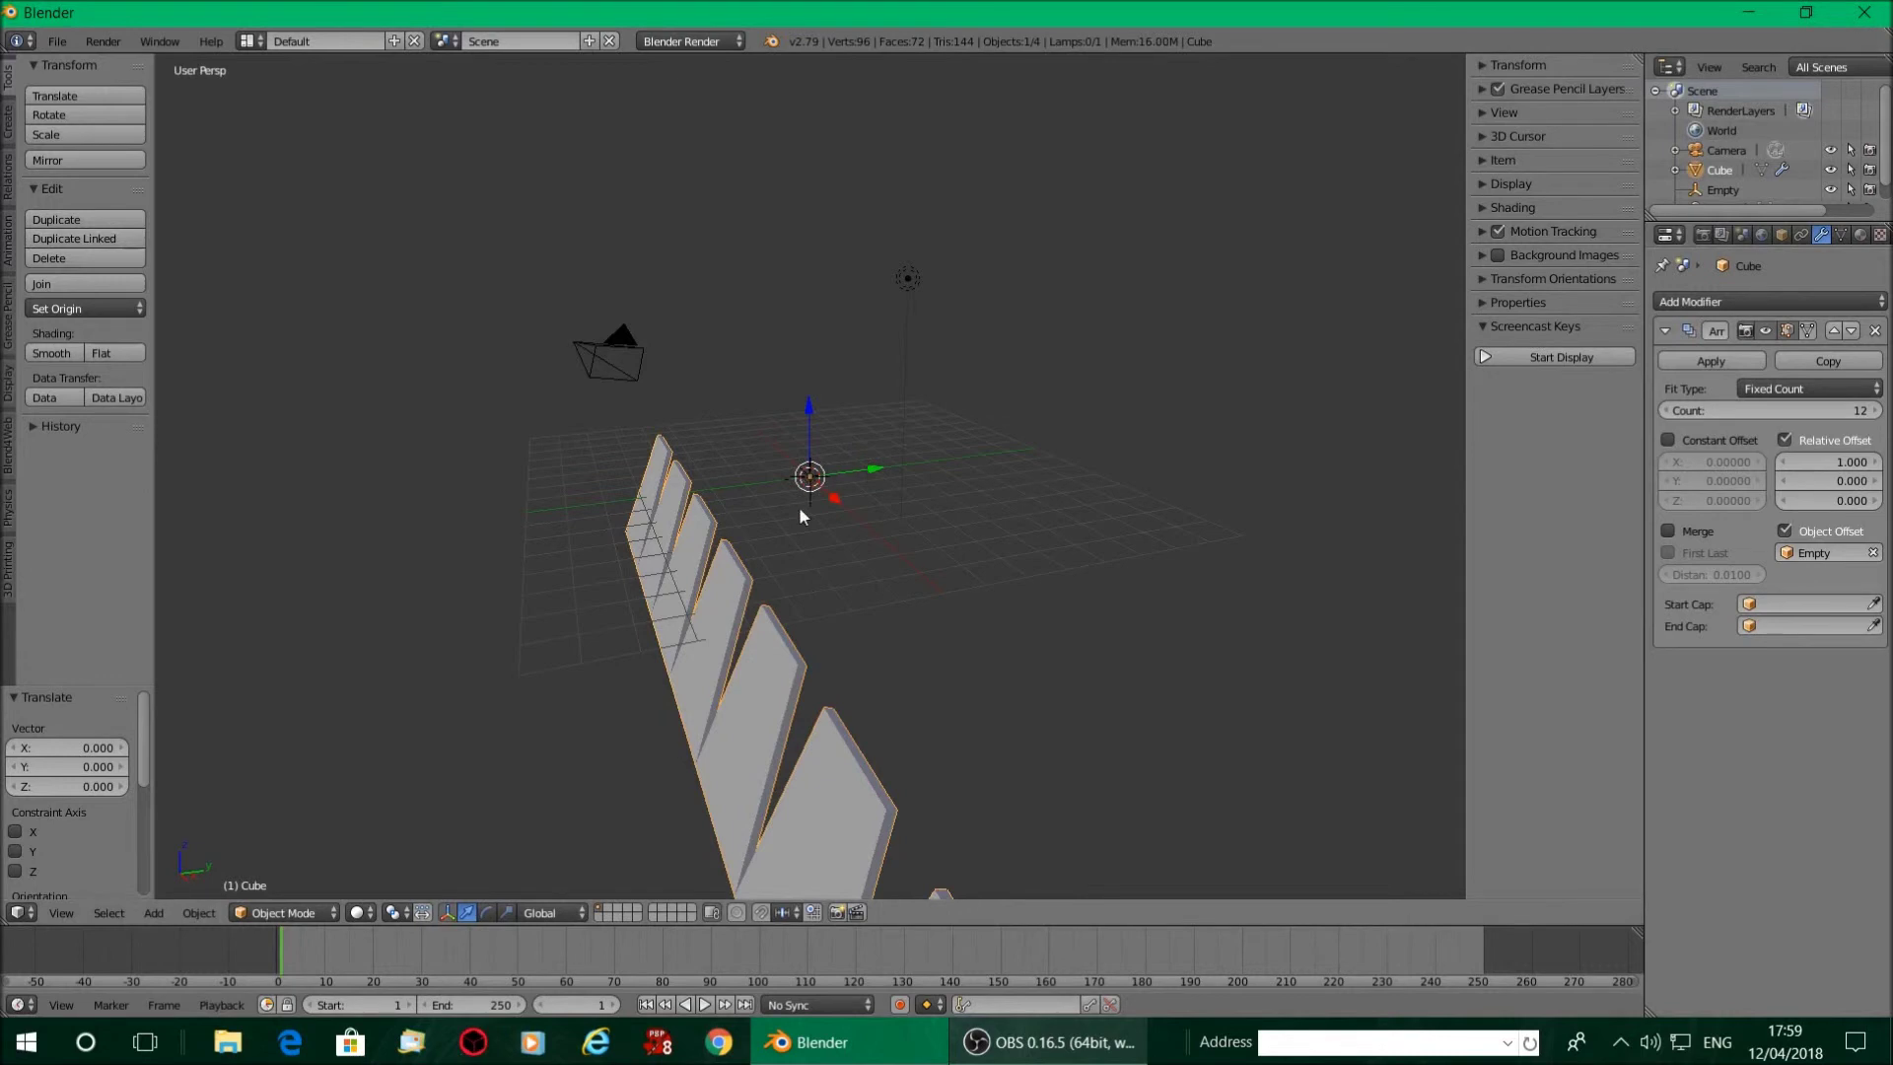
pyautogui.rightClick(913, 396)
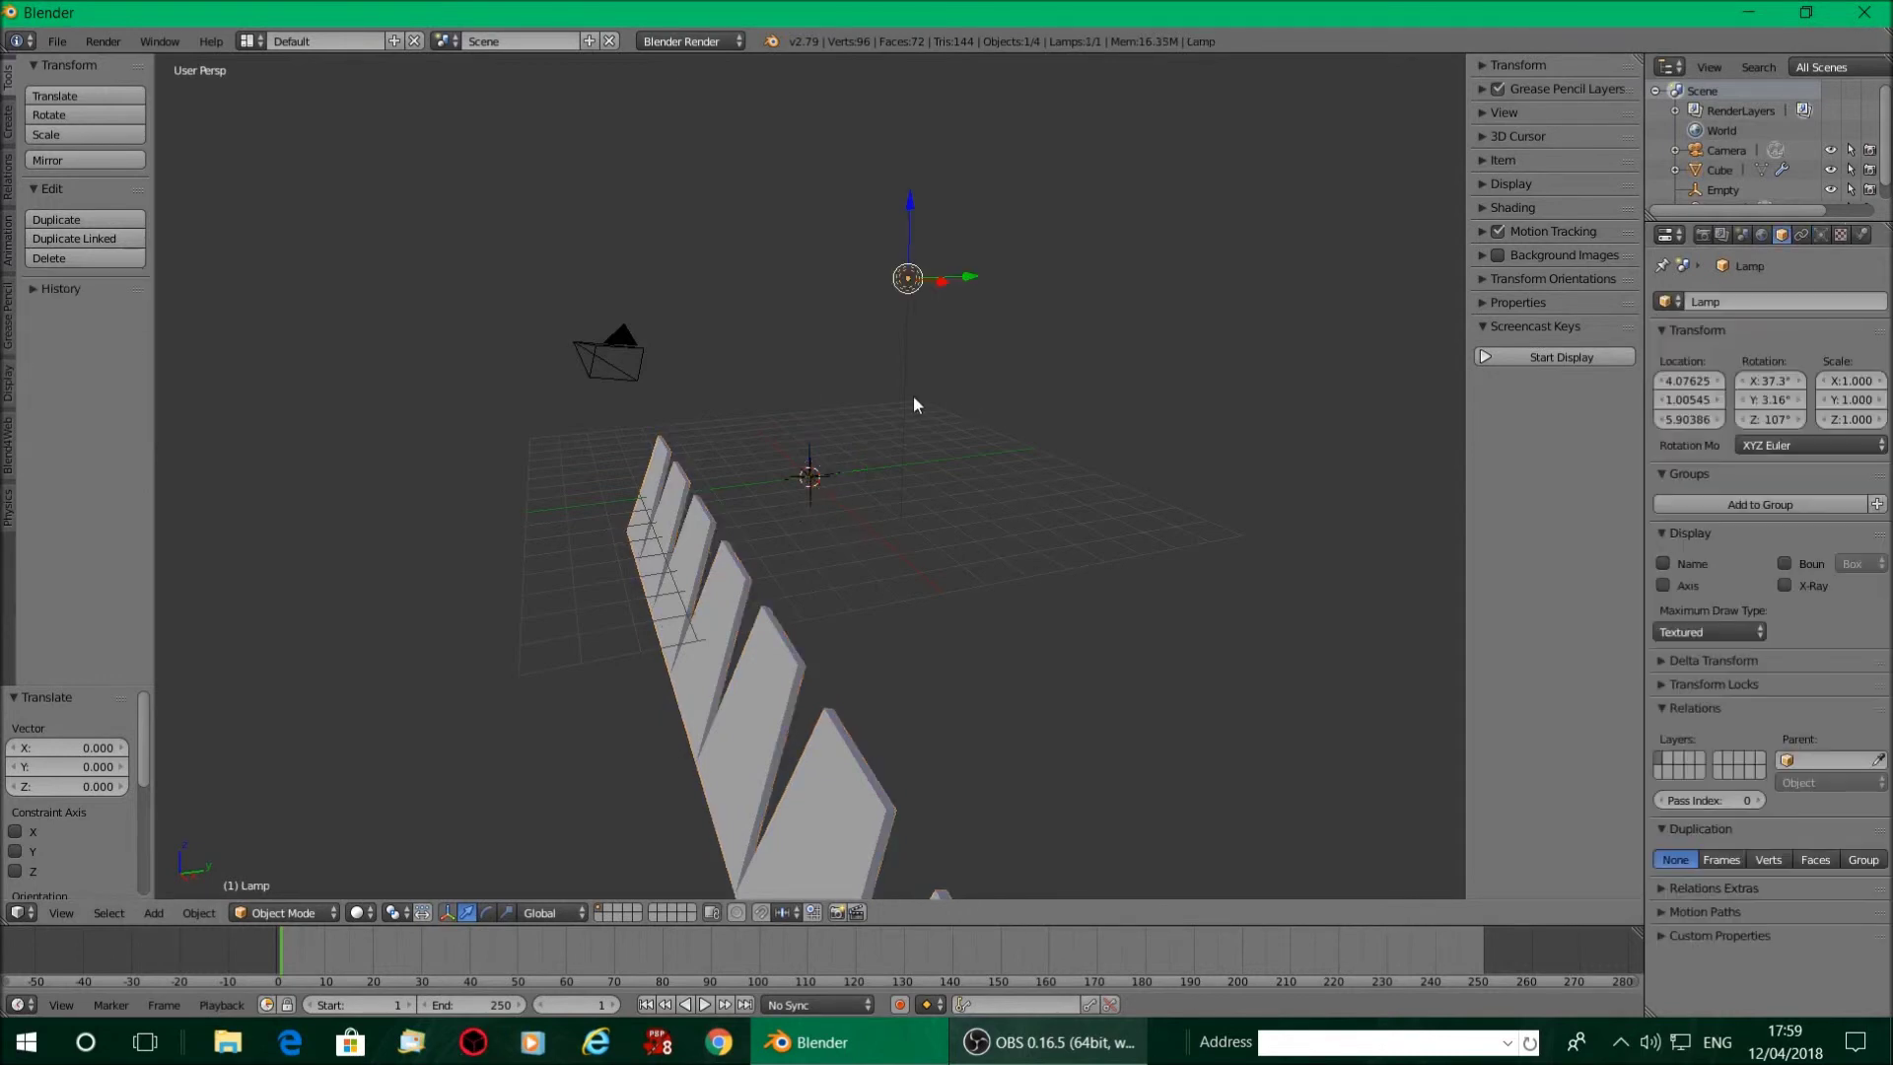
pyautogui.rightClick(810, 463)
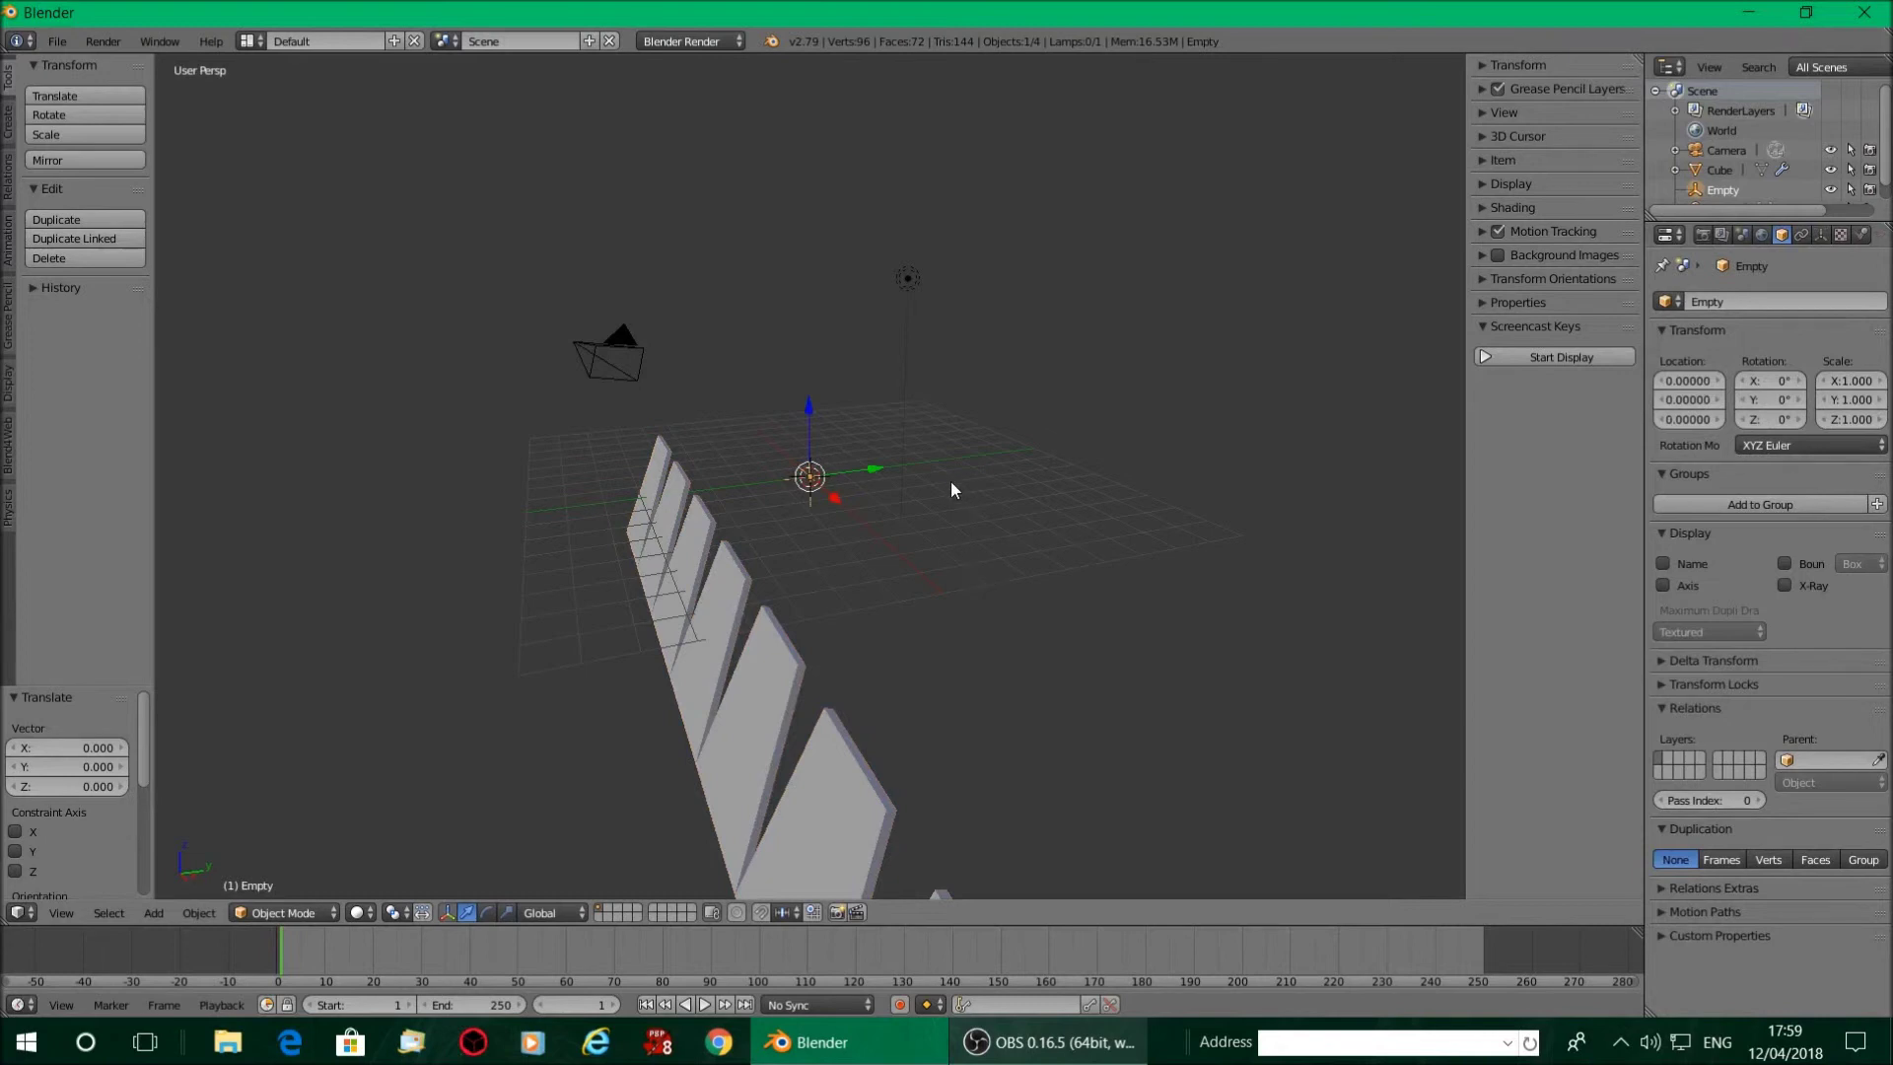
pyautogui.press('r')
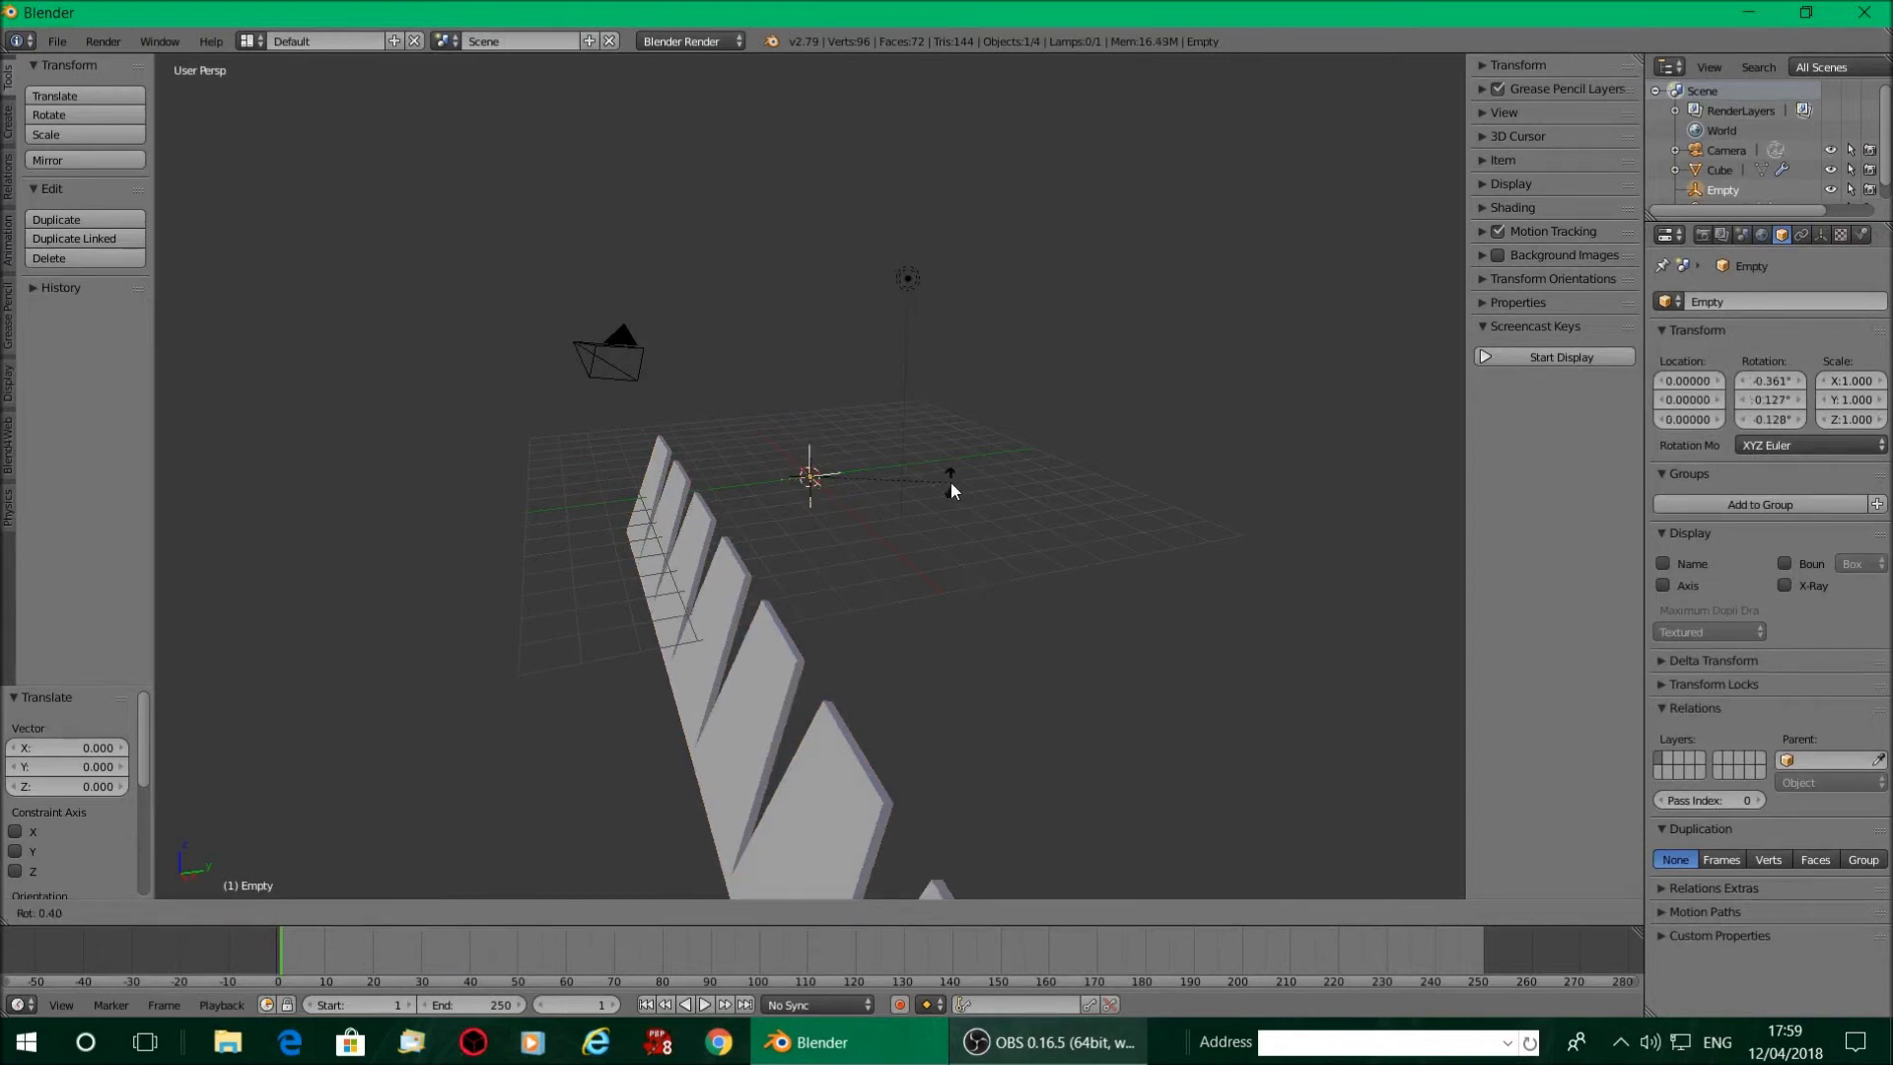
pyautogui.press('z')
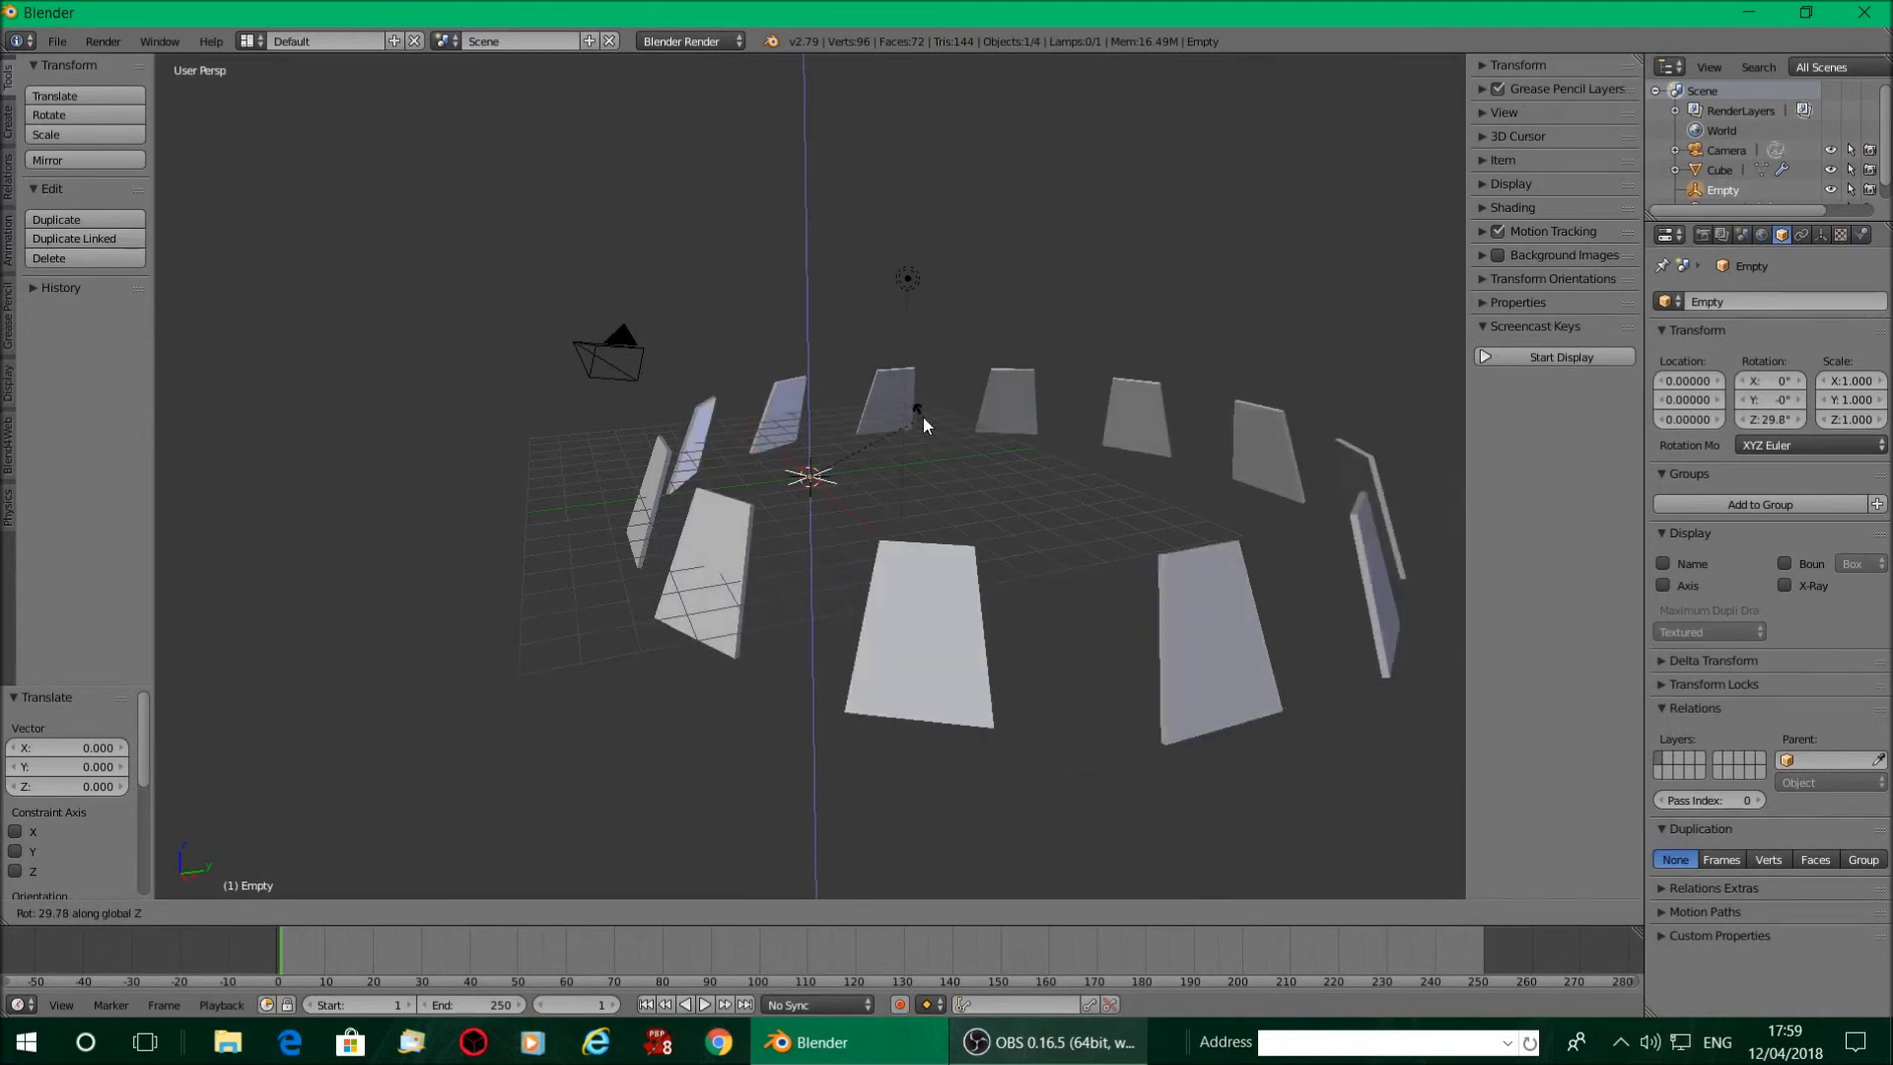
pyautogui.click(923, 417)
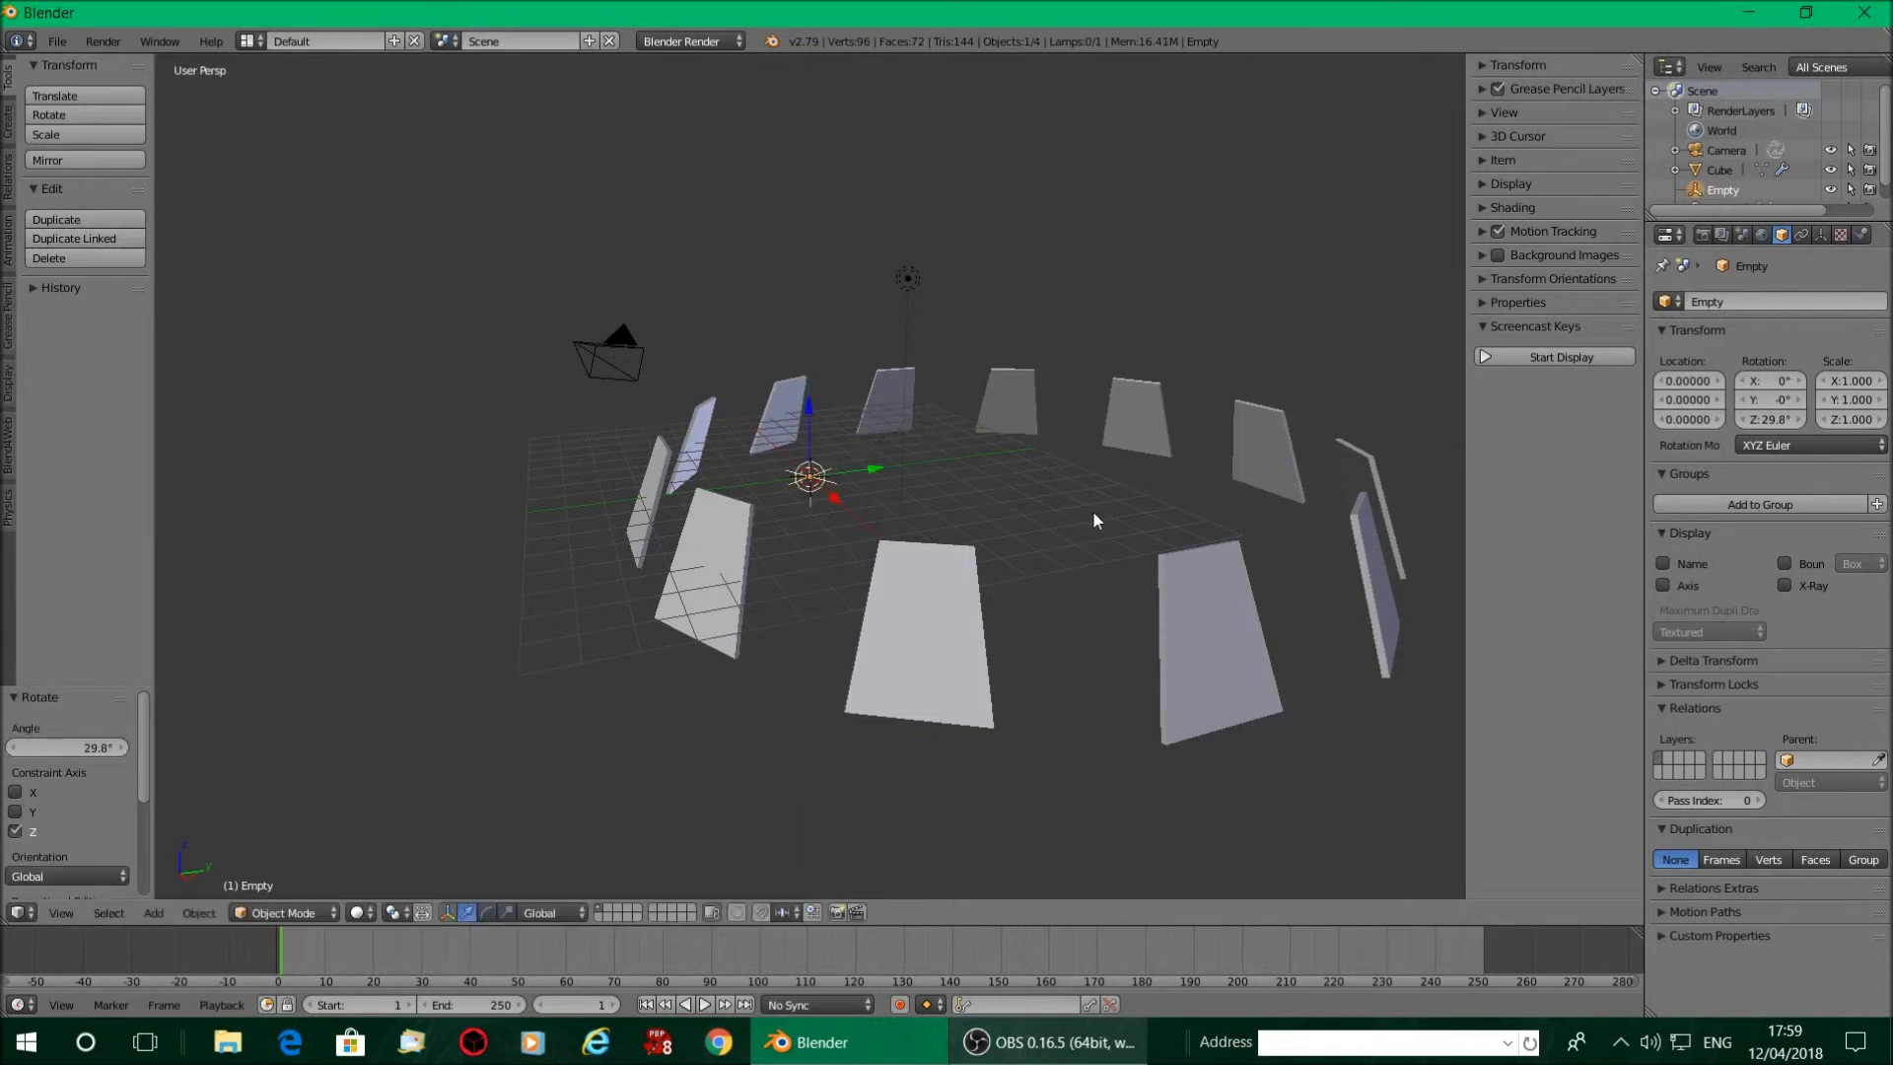
# Enable Constant Offset and disable Relative Offset in the panel's Array modifier
pyautogui.rightClick(702, 529)
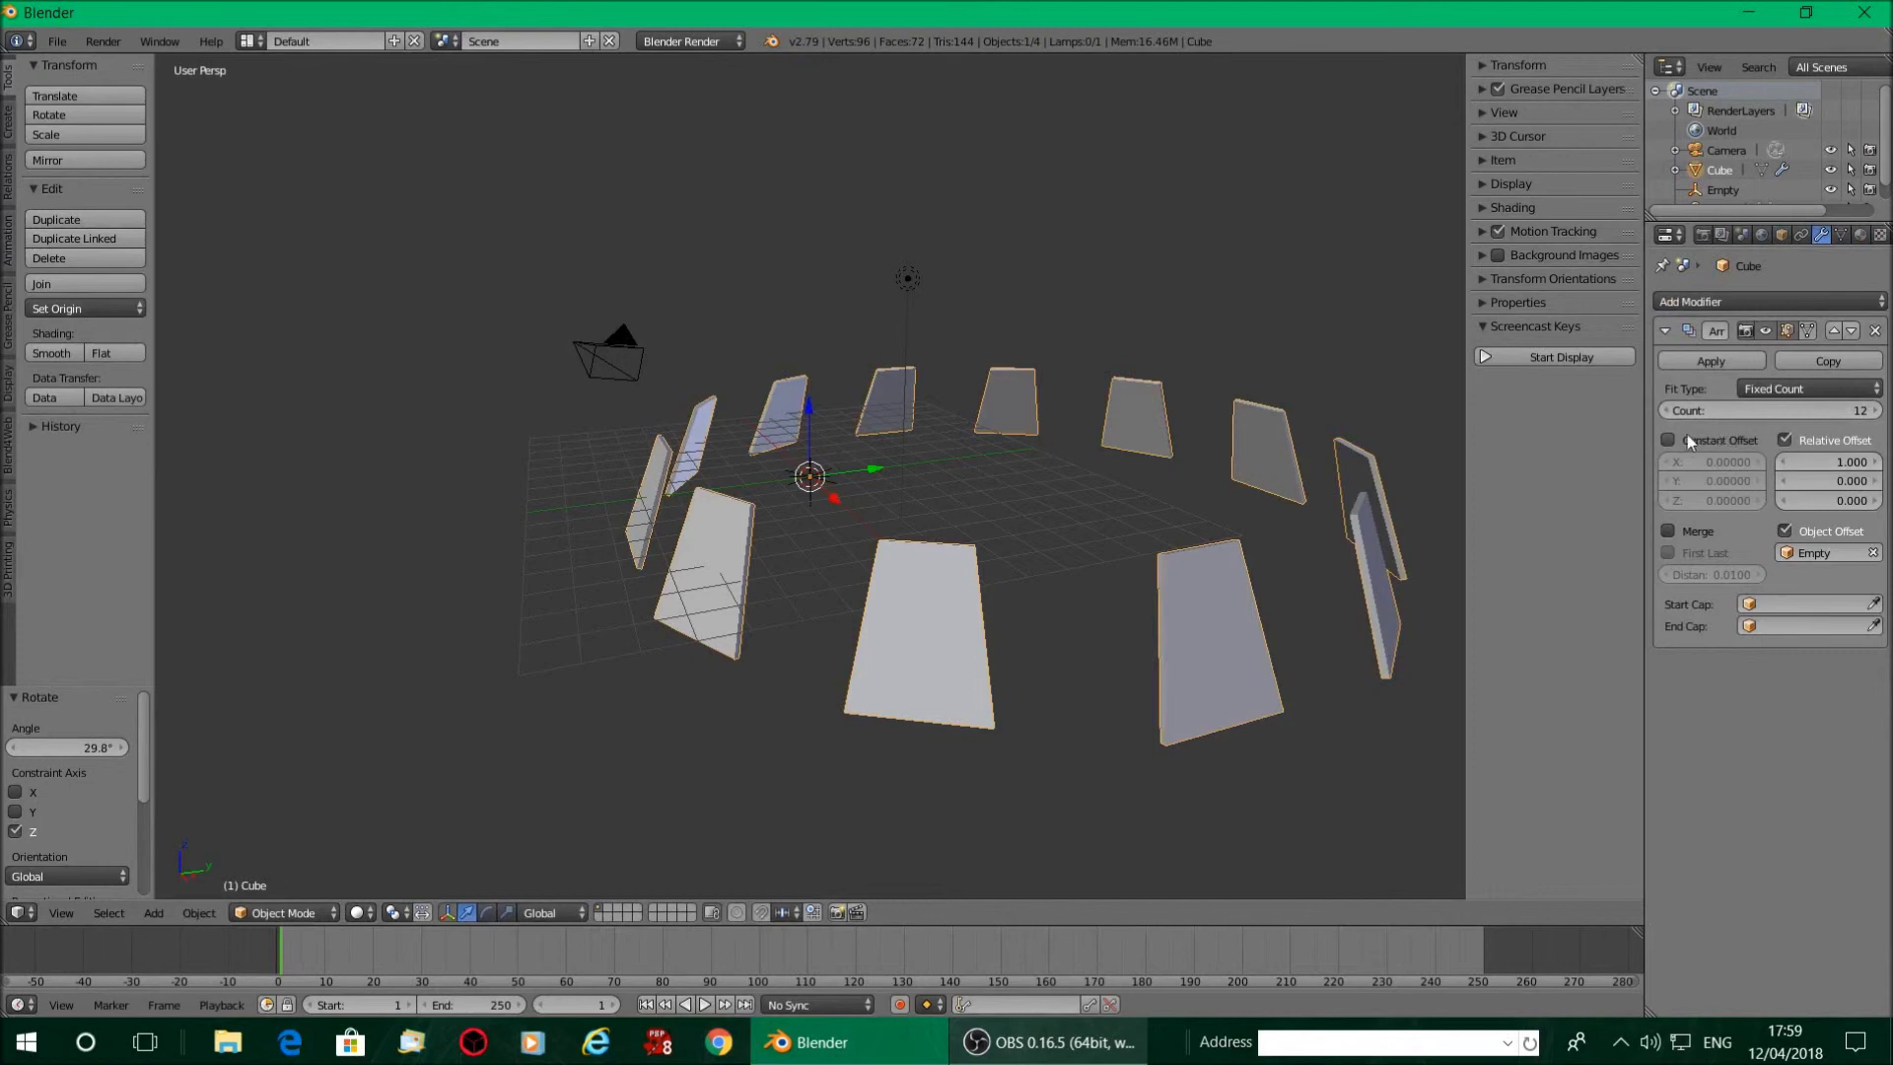
pyautogui.click(1667, 439)
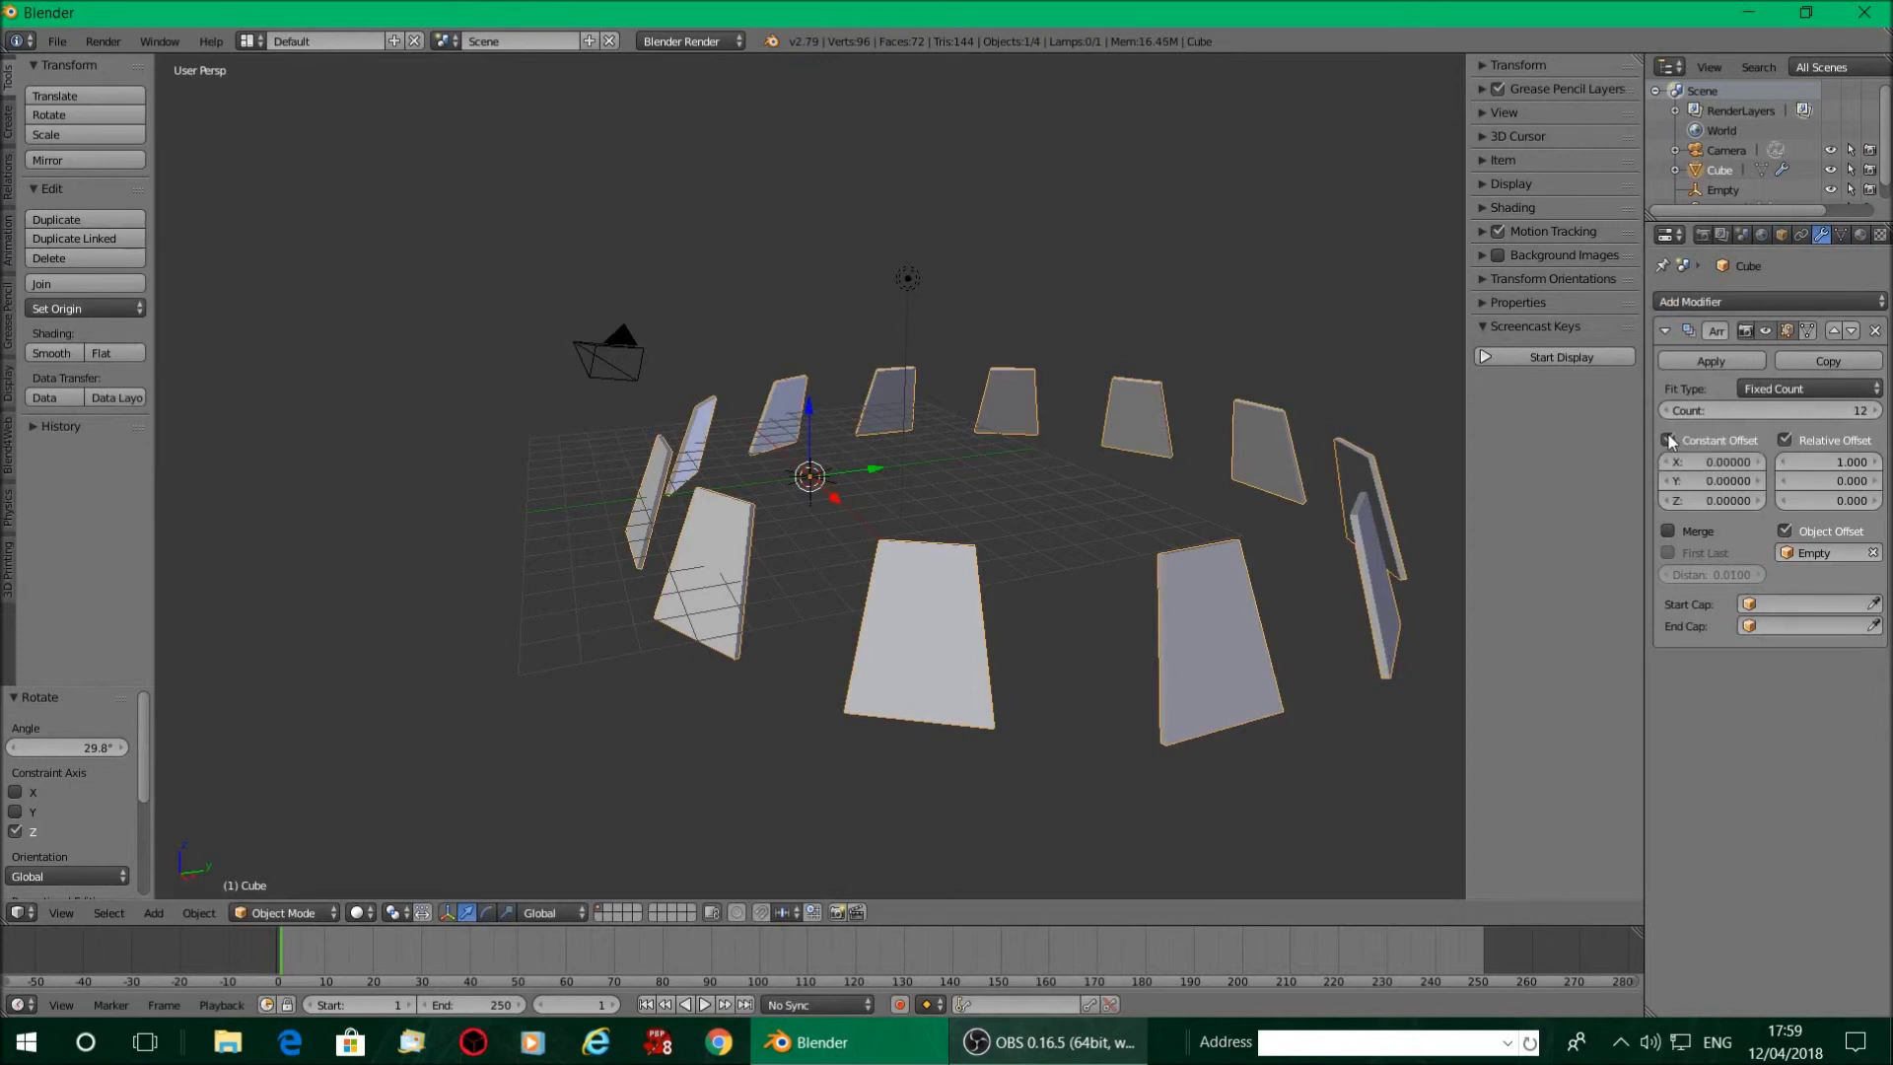
pyautogui.click(1784, 440)
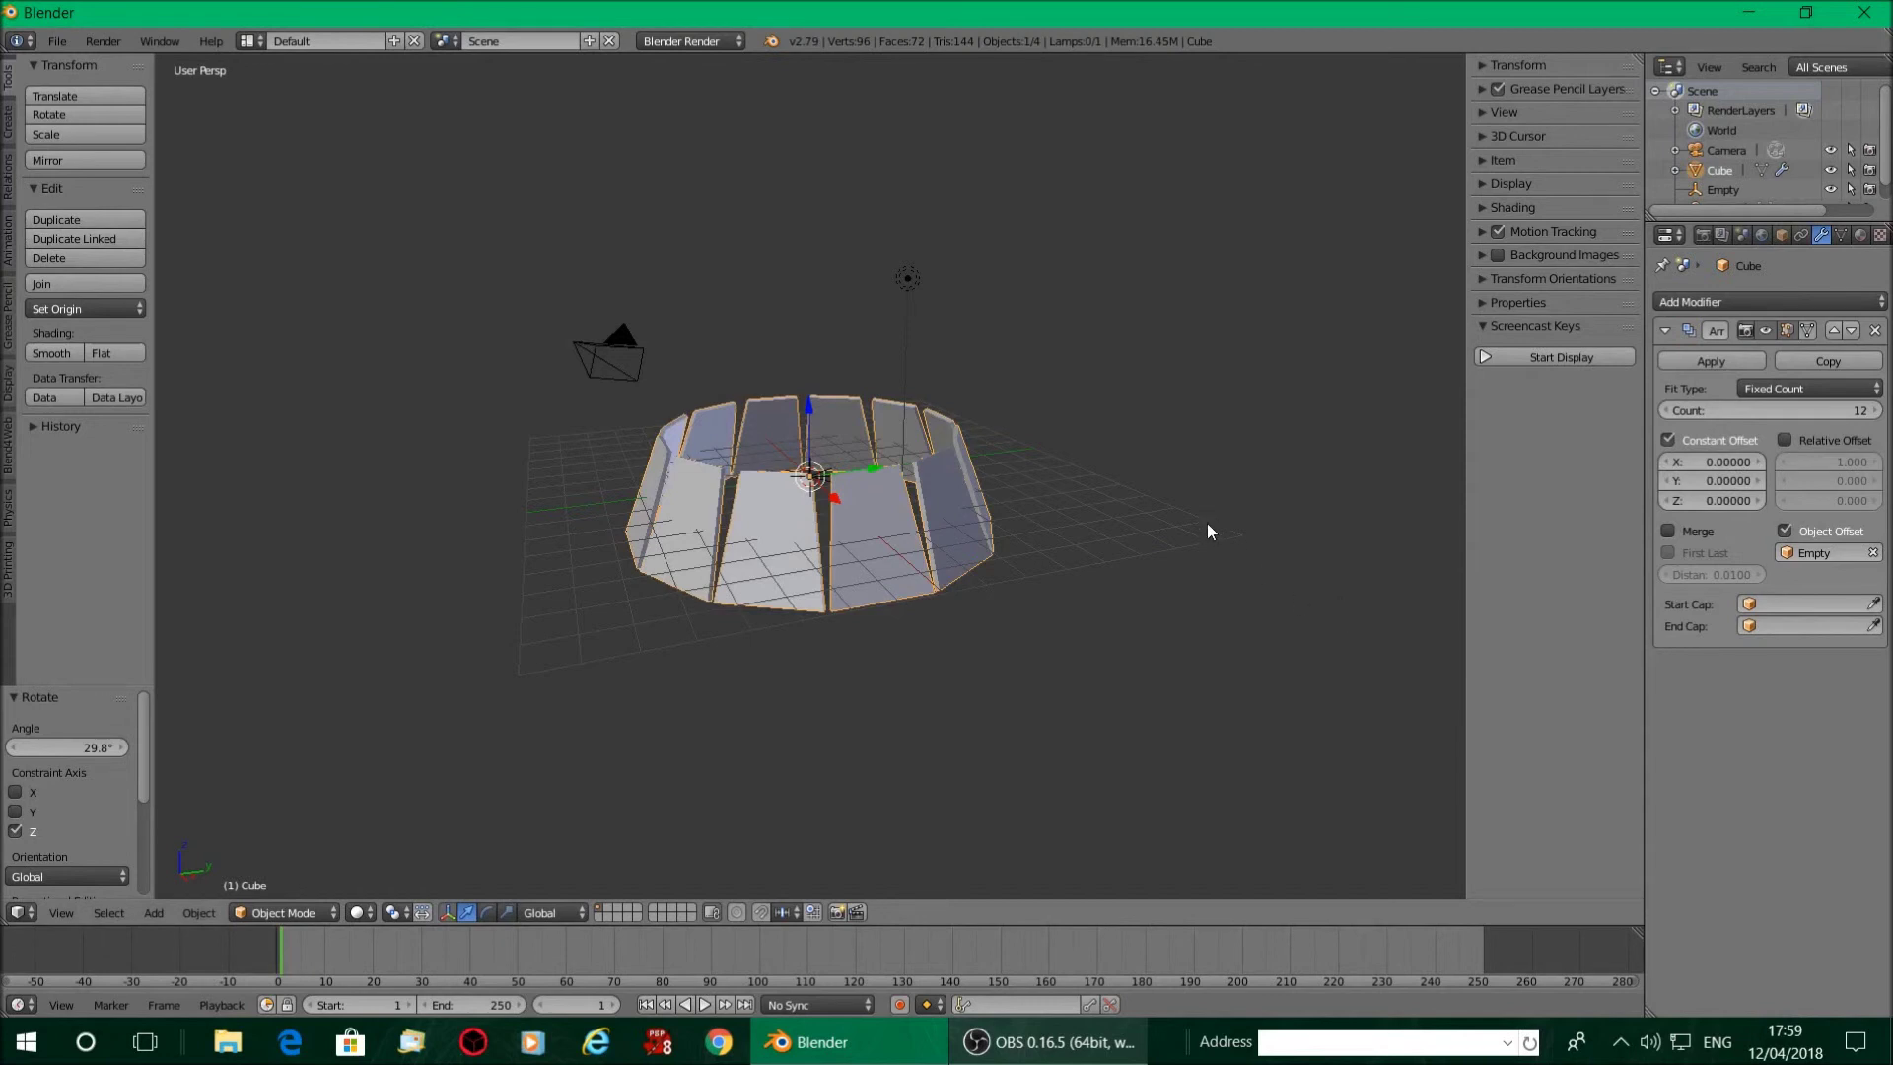
# Set the empty's Z rotation to 30° to space the panels evenly around the ring
pyautogui.moveTo(1209, 528); pyautogui.dragTo(988, 698, button='middle')
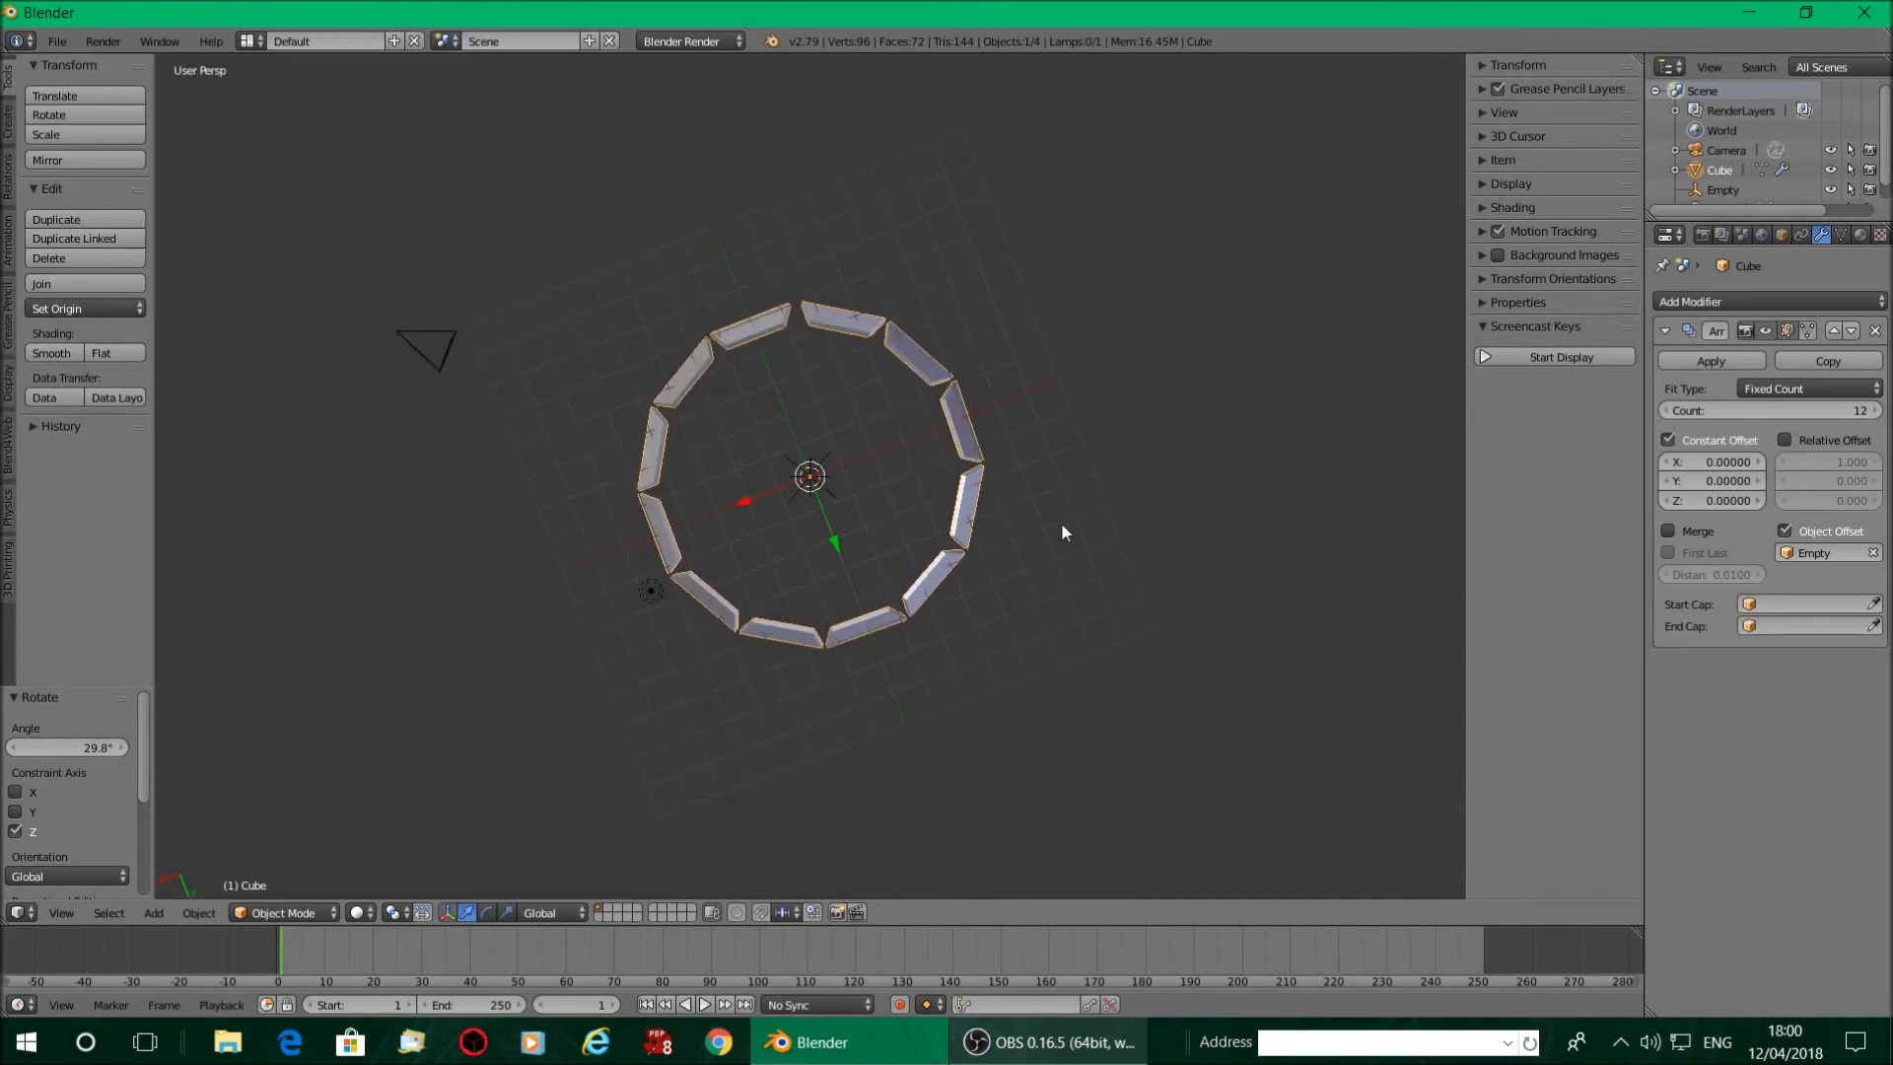
pyautogui.click(805, 474)
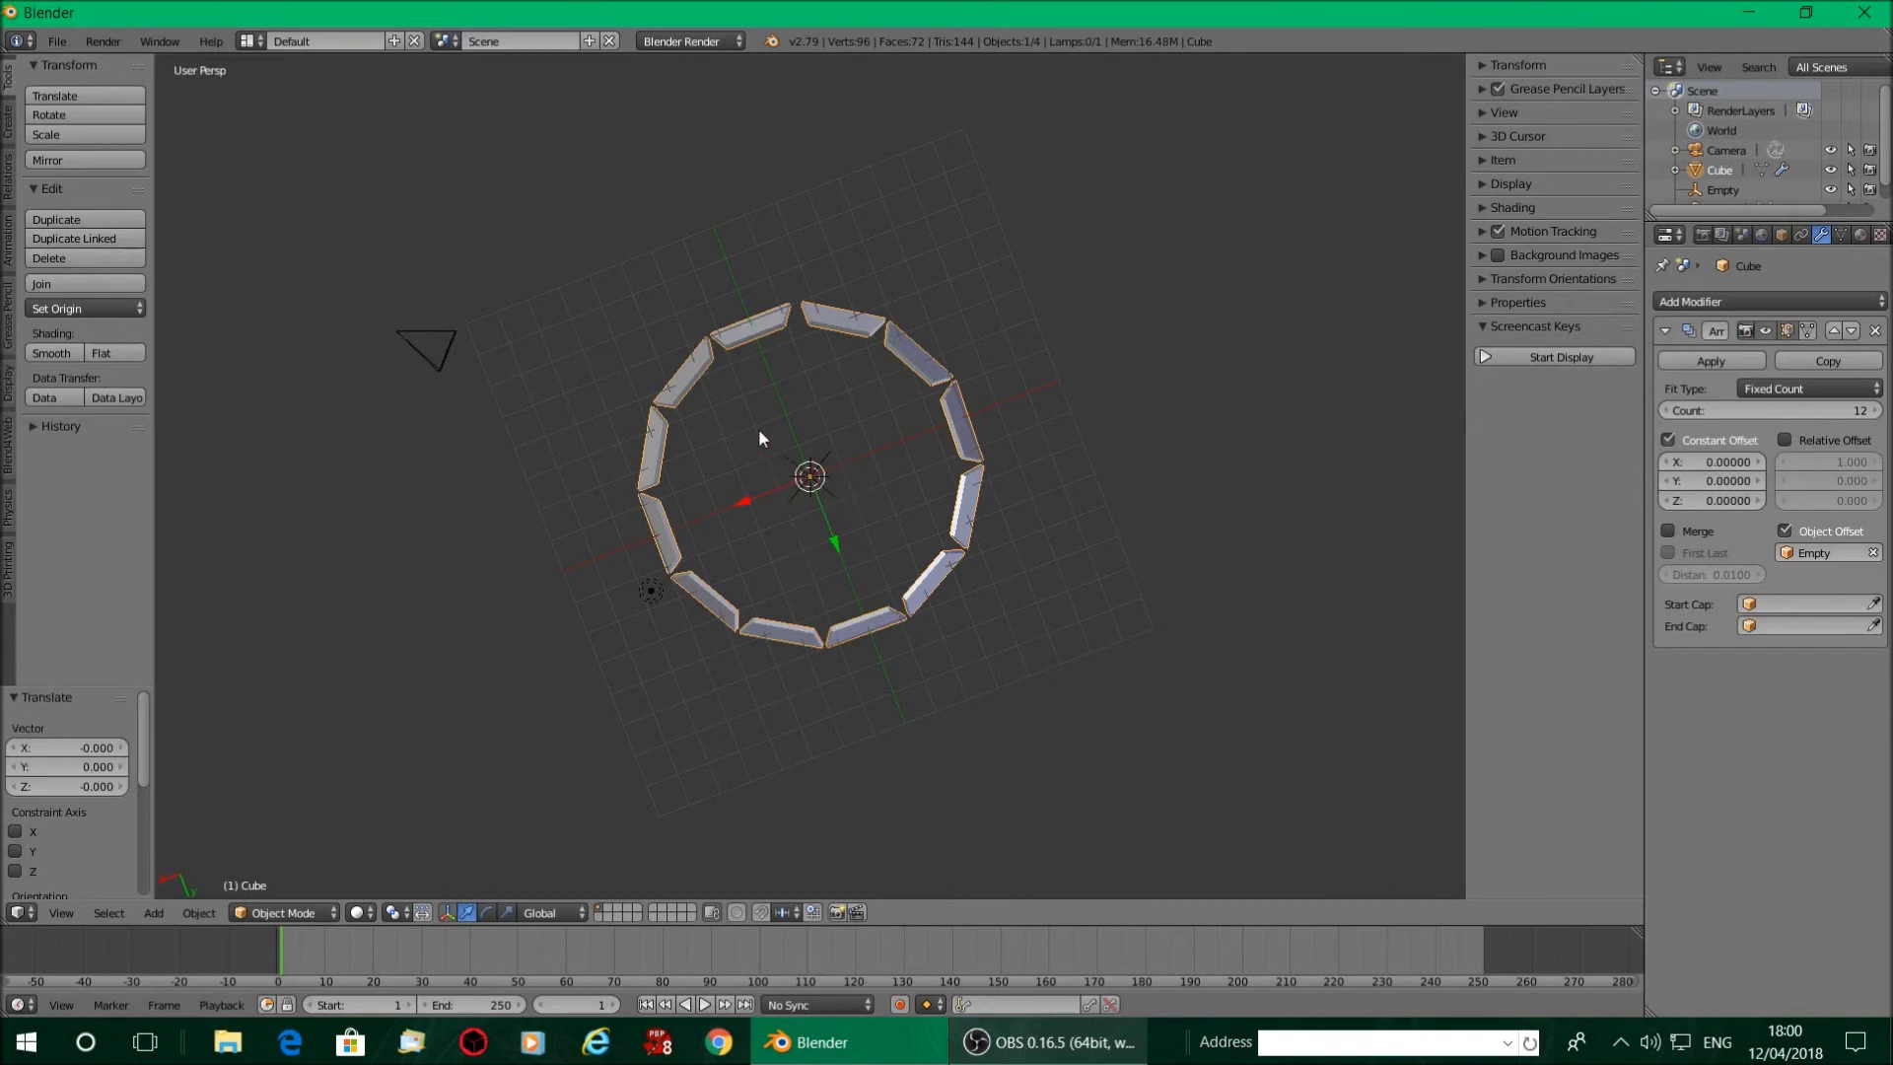
pyautogui.rightClick(824, 454)
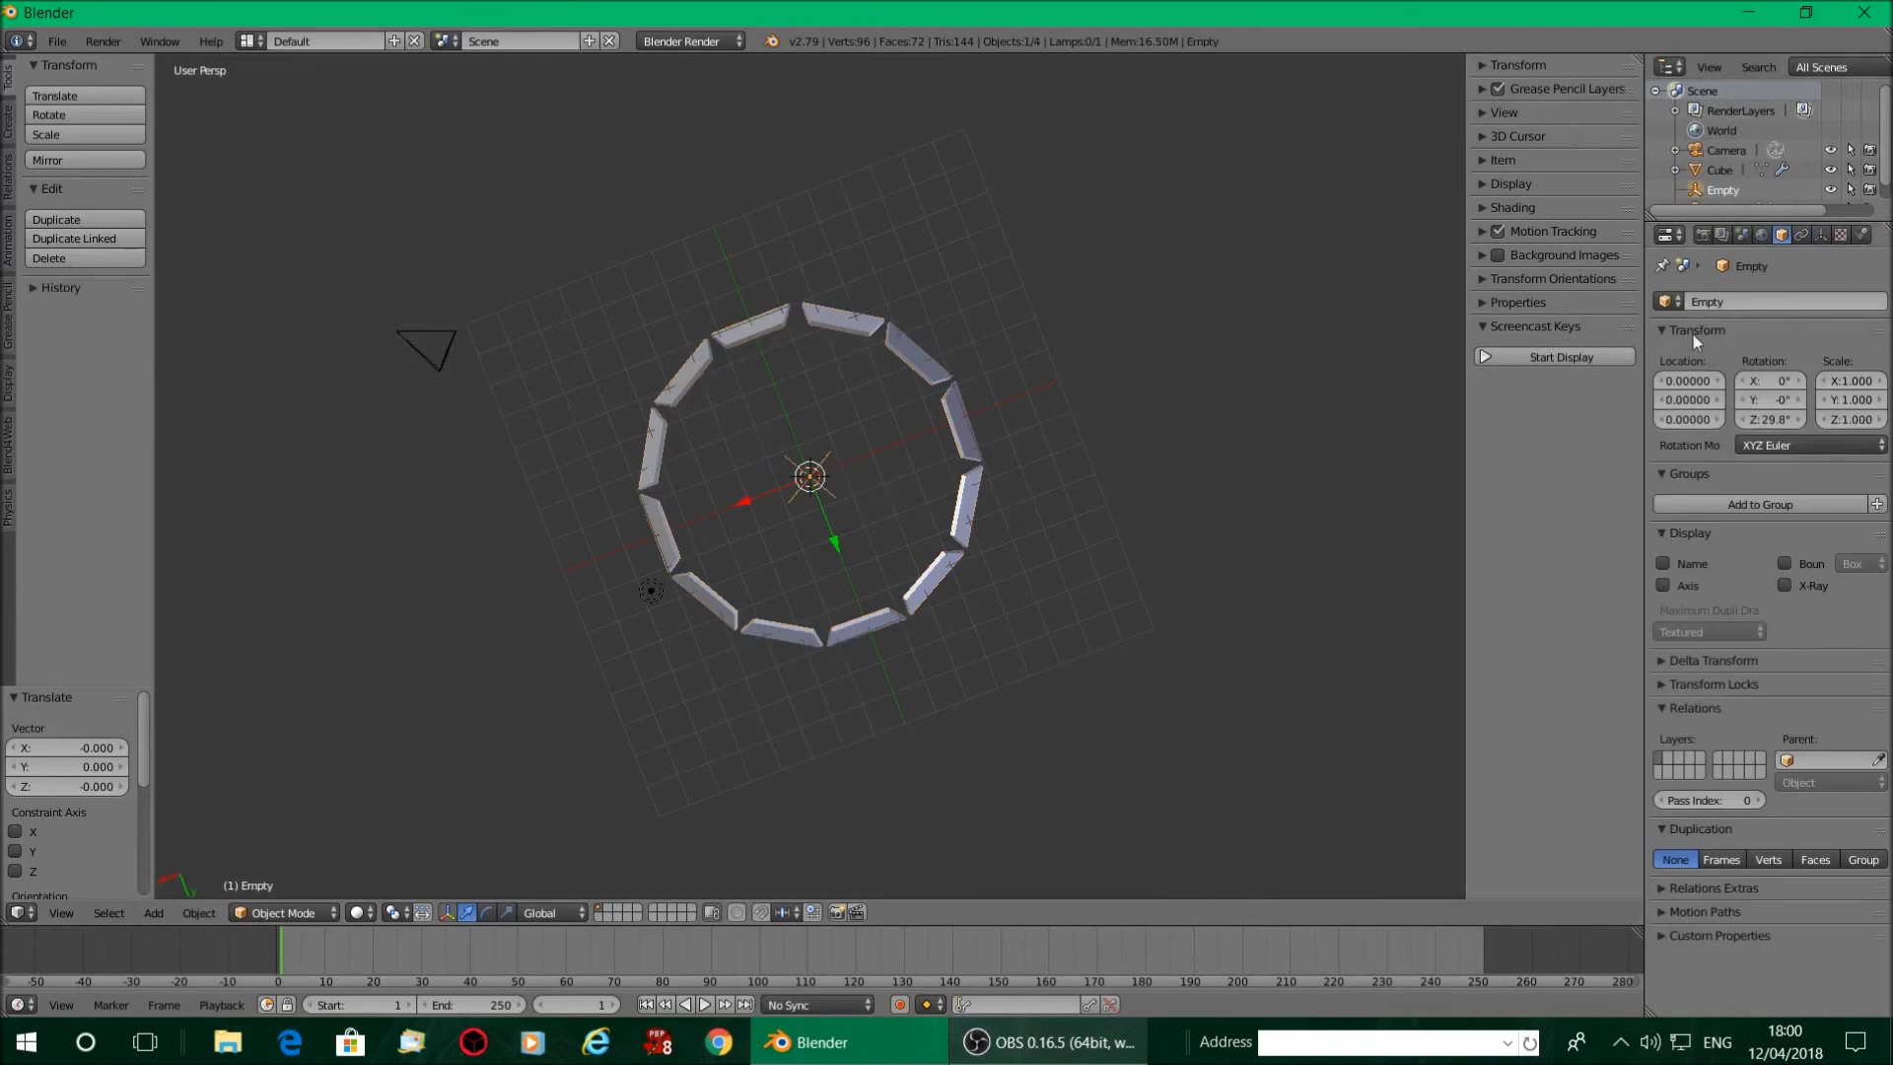
pyautogui.click(1789, 418)
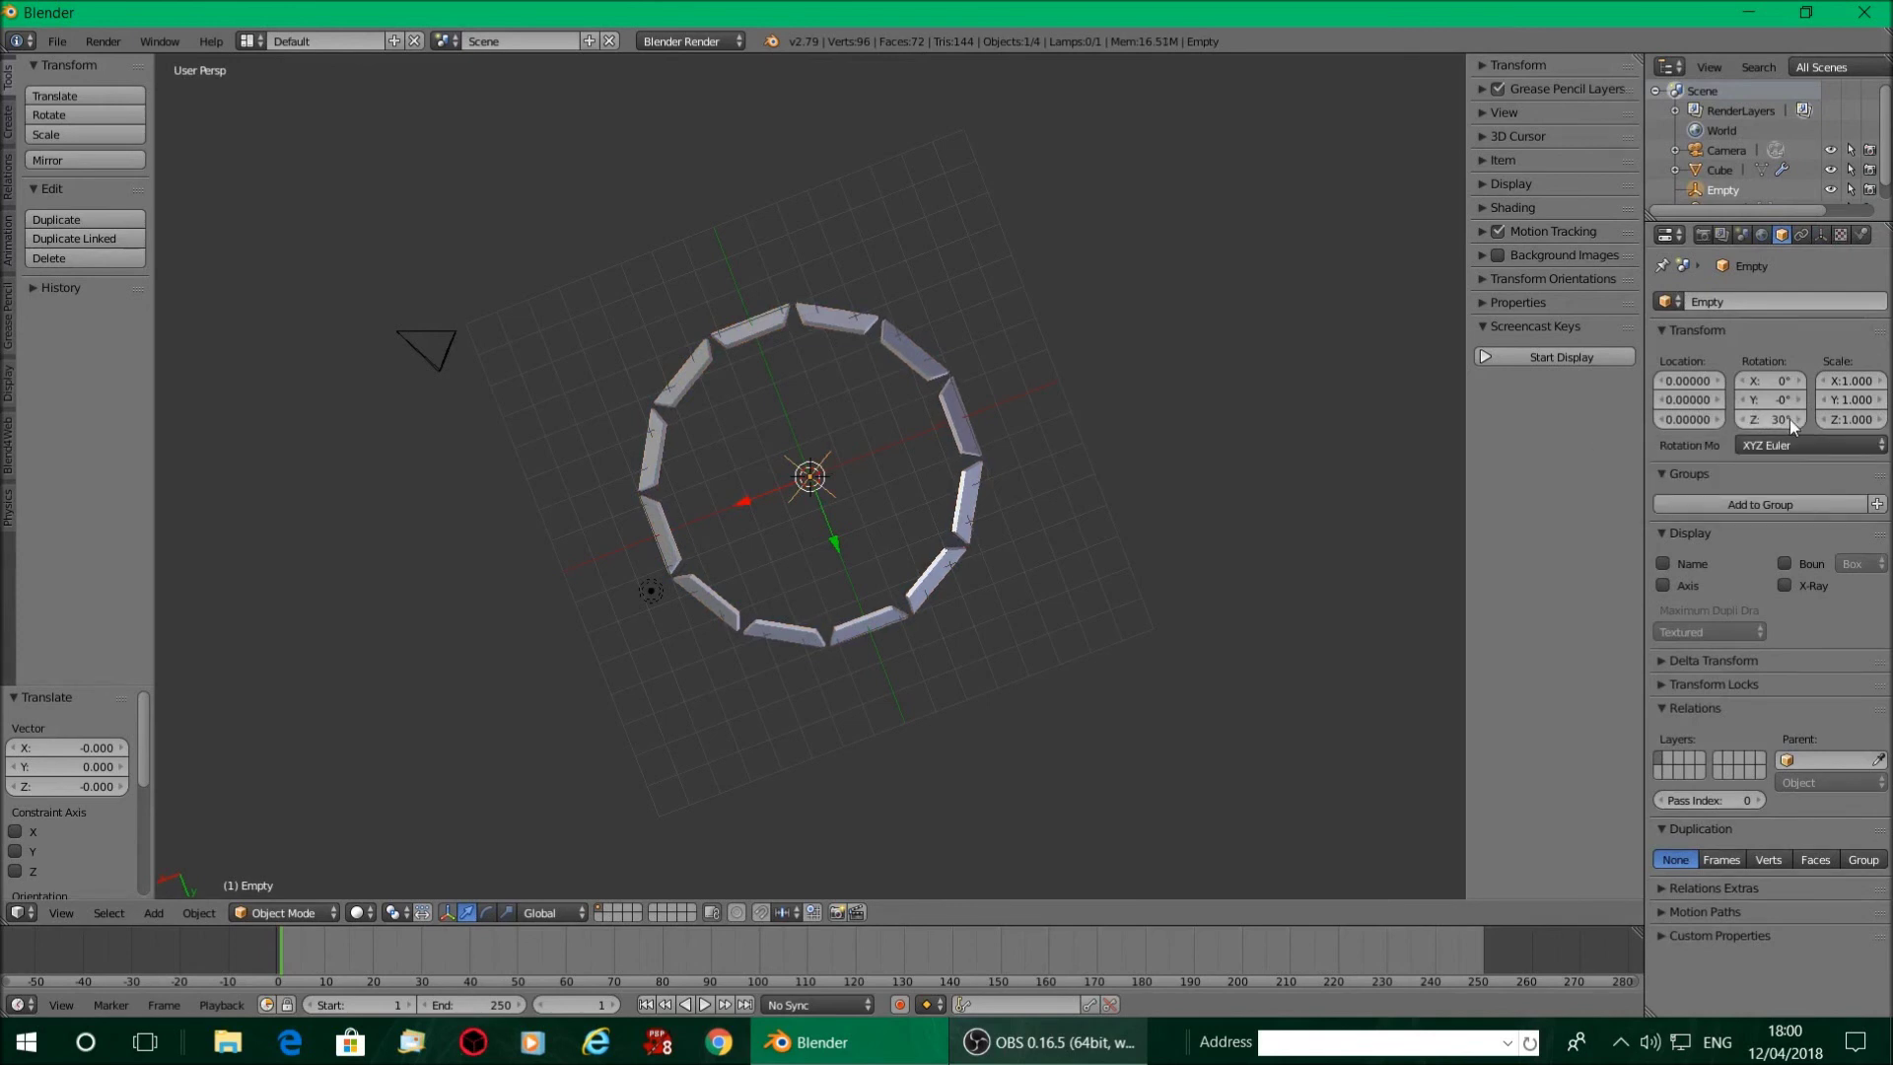
pyautogui.scroll(2, 1044, 570)
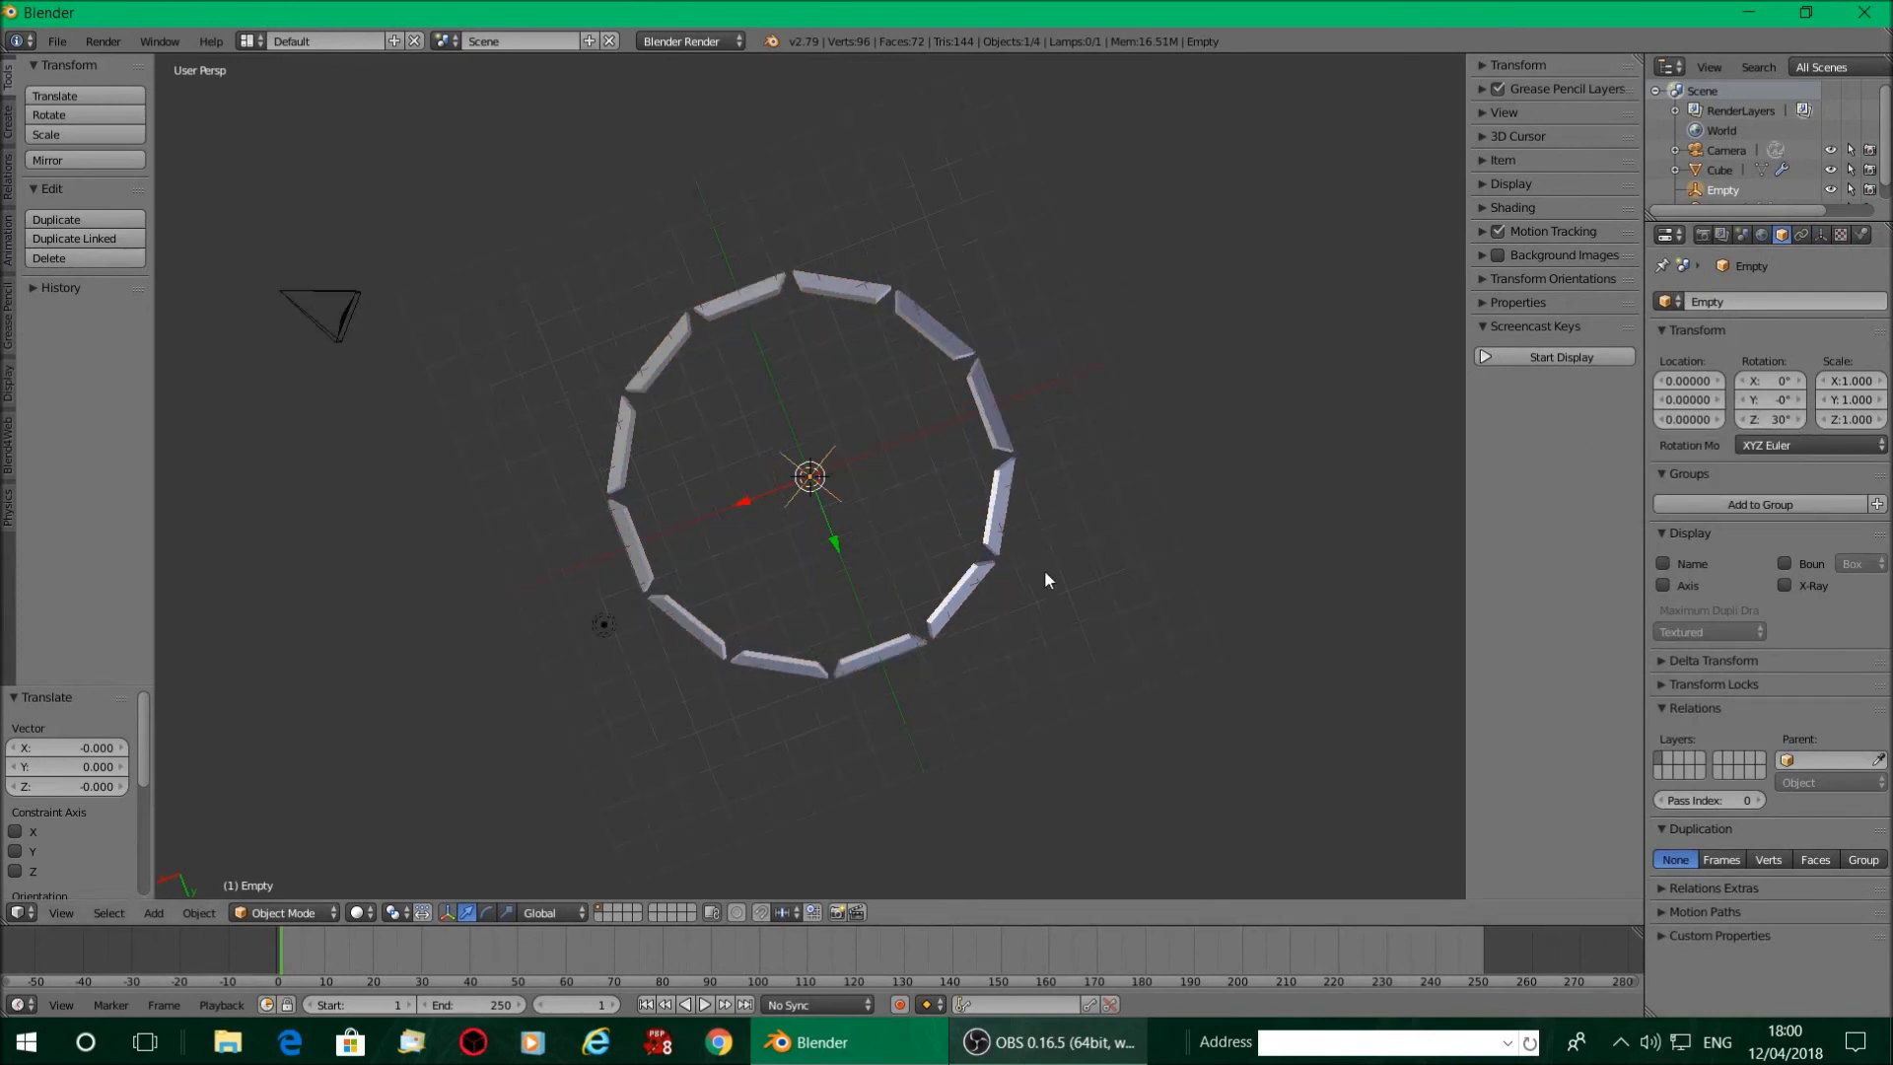
pyautogui.moveTo(1105, 639); pyautogui.dragTo(1211, 583, button='middle')
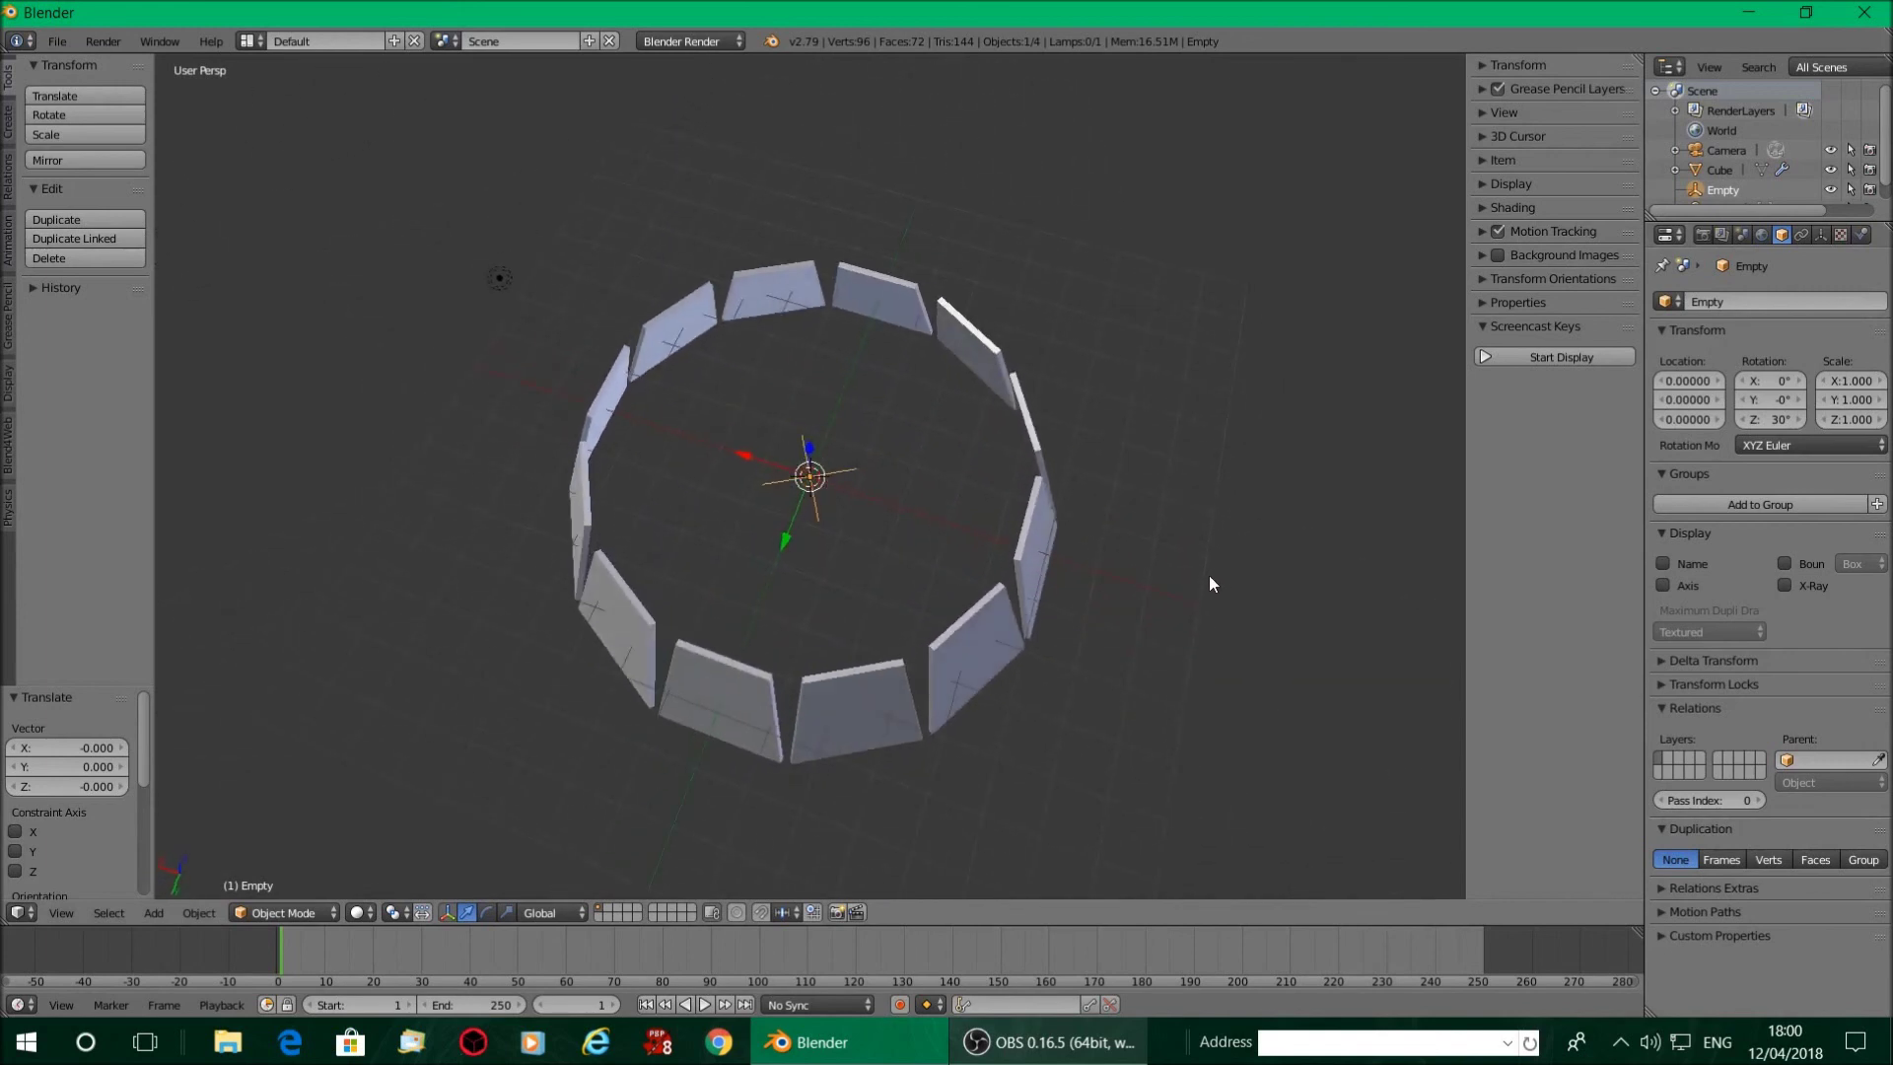